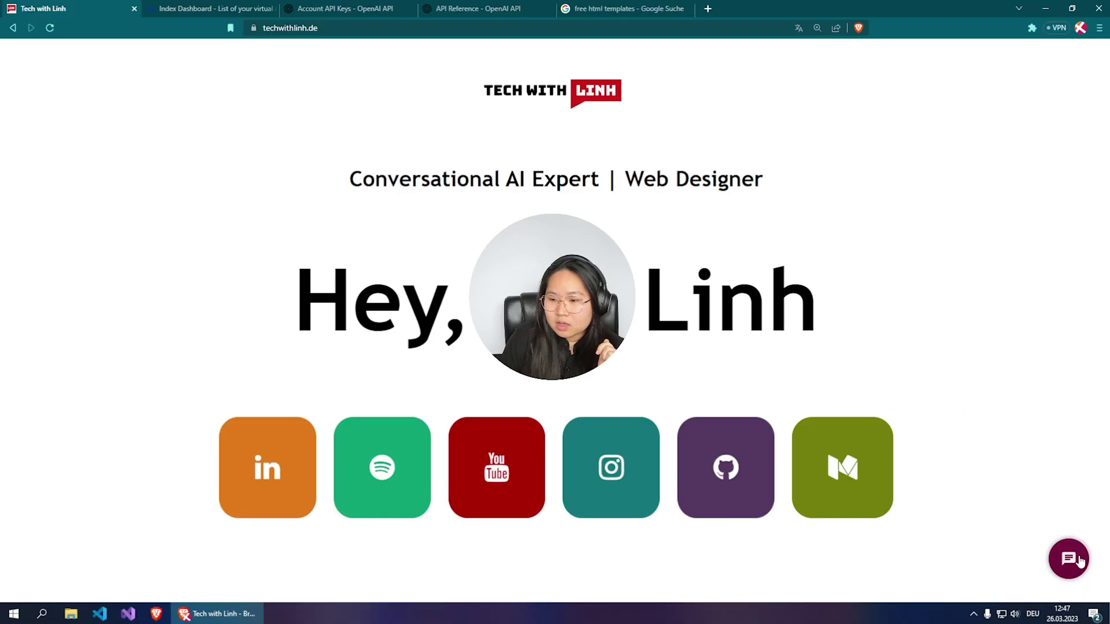
Open the Tech with Linh chatbot and start a Linh GPT conversation.
{"action": "left_click", "coordinate": [1077, 562]}
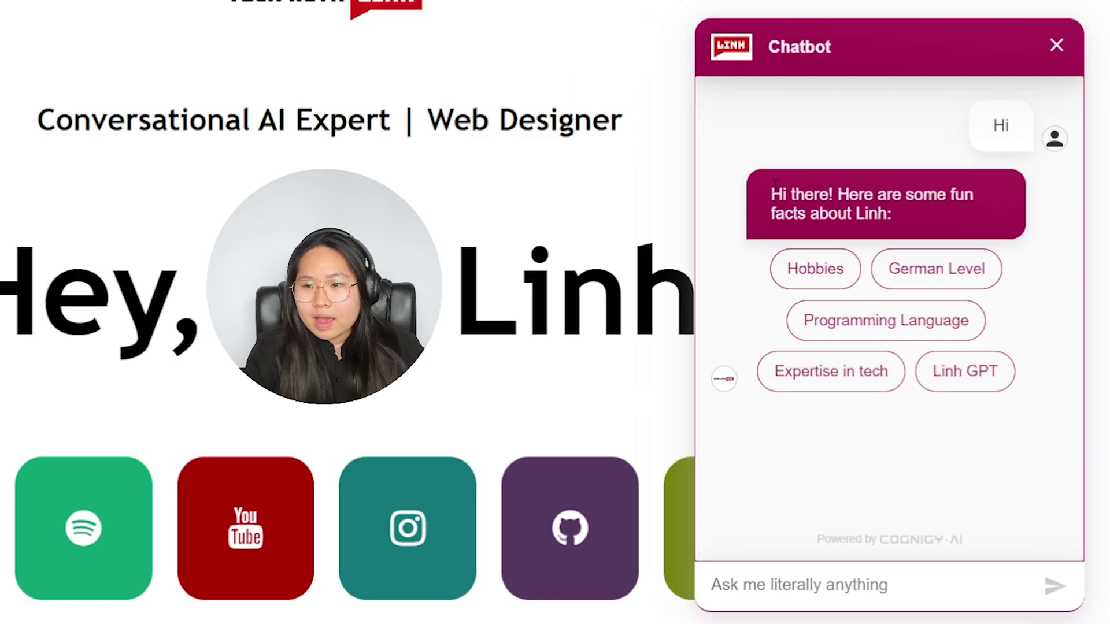
{"action": "left_click_drag", "start_coordinate": [774, 183], "coordinate": [983, 212]}
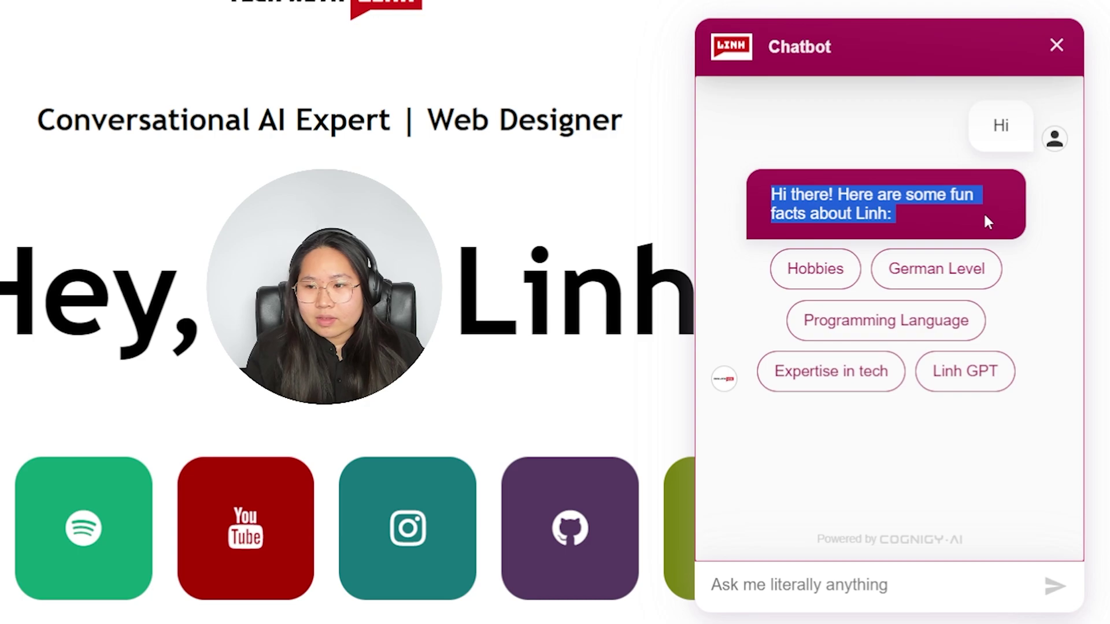
{"action": "left_click", "coordinate": [874, 458]}
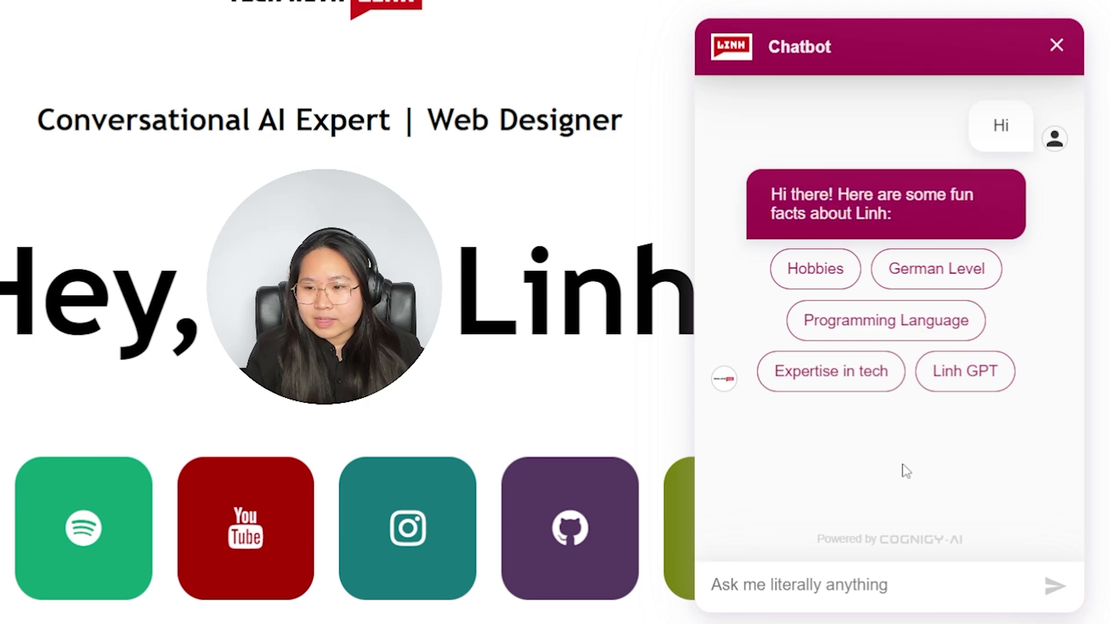
{"action": "left_click", "coordinate": [977, 377]}
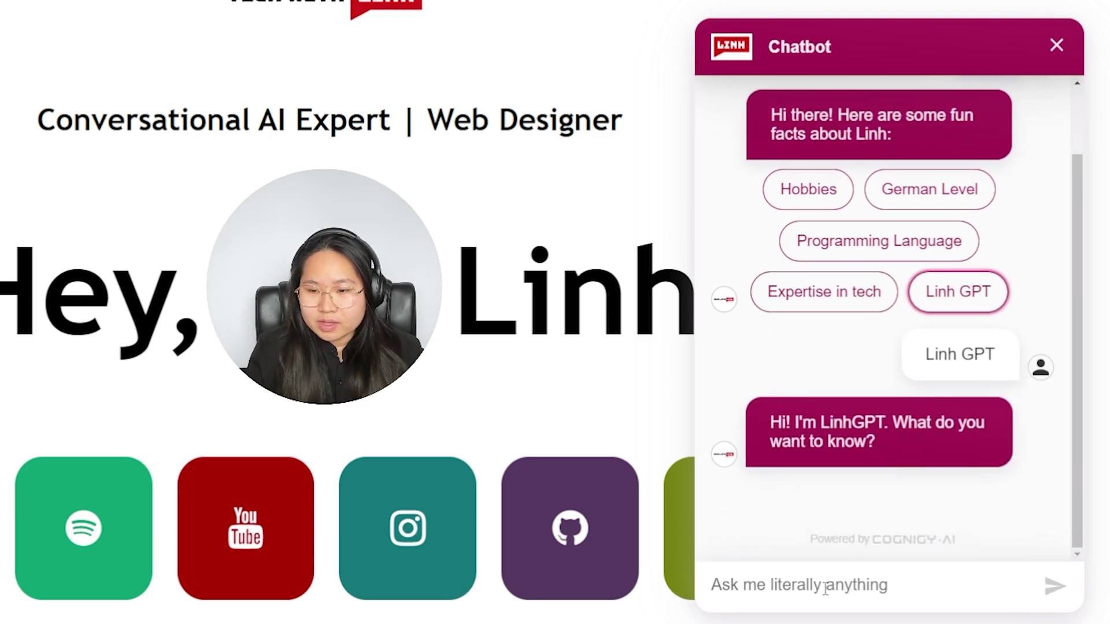
Ask Linh GPT 'What is love?', 'What is IPv4' and '123456+987654321'.
{"action": "left_click", "coordinate": [890, 601]}
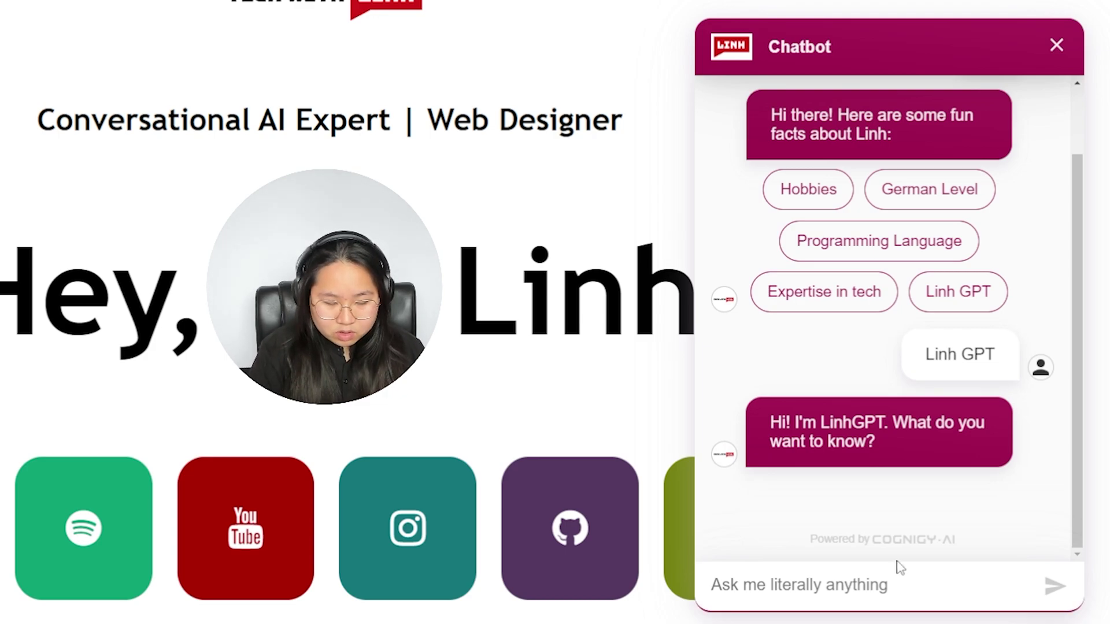
{"action": "type", "text": "What us"}
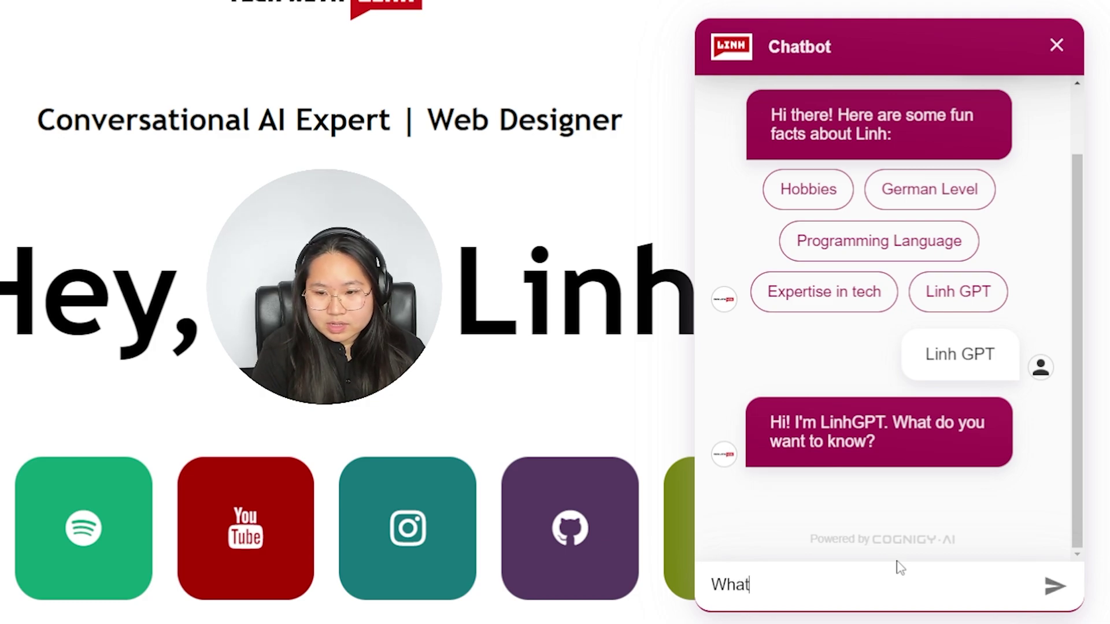
{"action": "key", "text": "BackSpace"}
{"action": "key", "text": "BackSpace"}
{"action": "key", "text": "BackSpace"}
{"action": "type", "text": "is love?"}
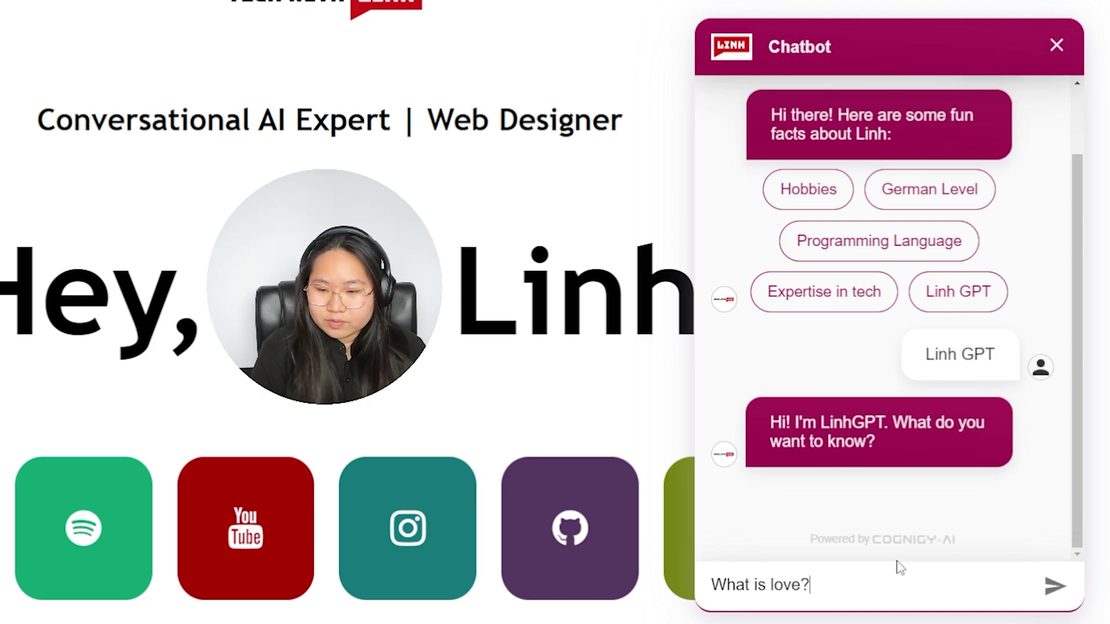
{"action": "key", "text": "Return"}
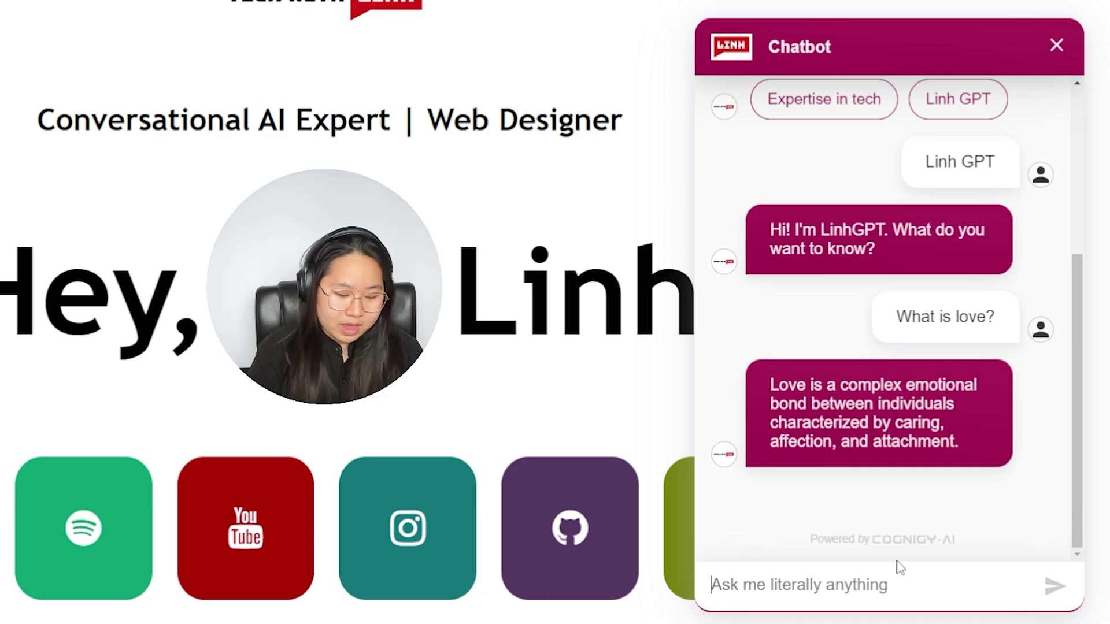
{"action": "type", "text": "What "}
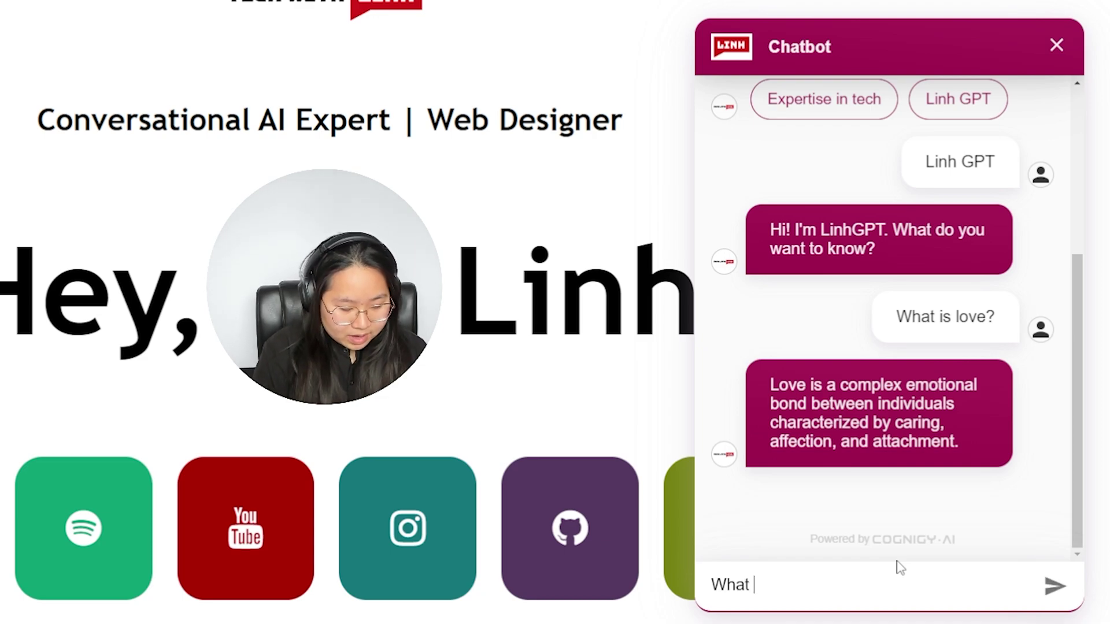
{"action": "type", "text": "is IP"}
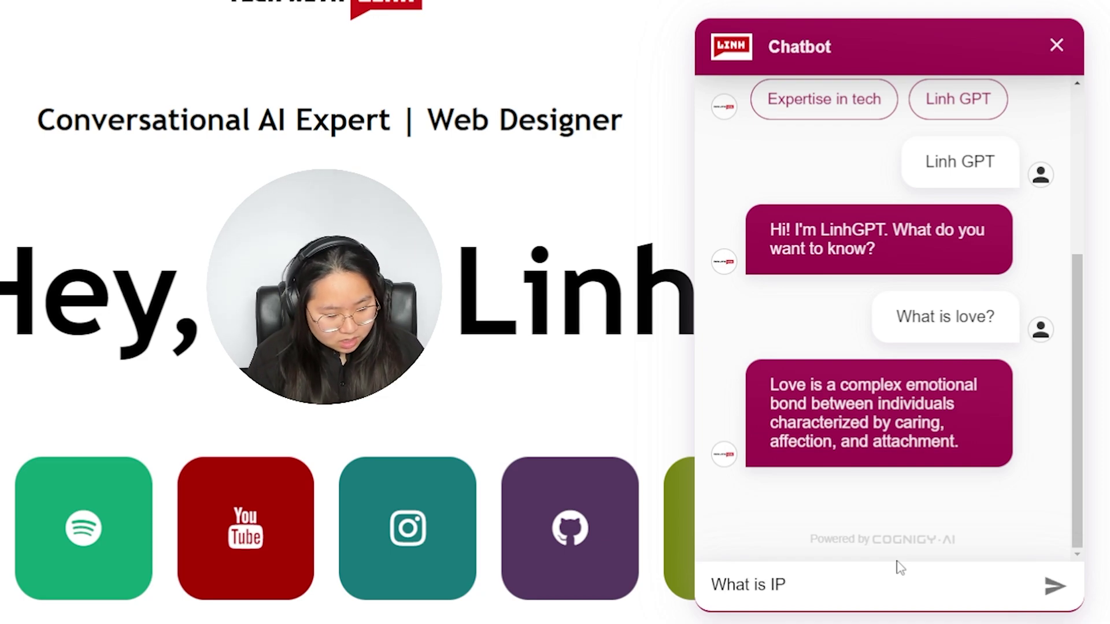
{"action": "type", "text": "v4"}
{"action": "key", "text": "Return"}
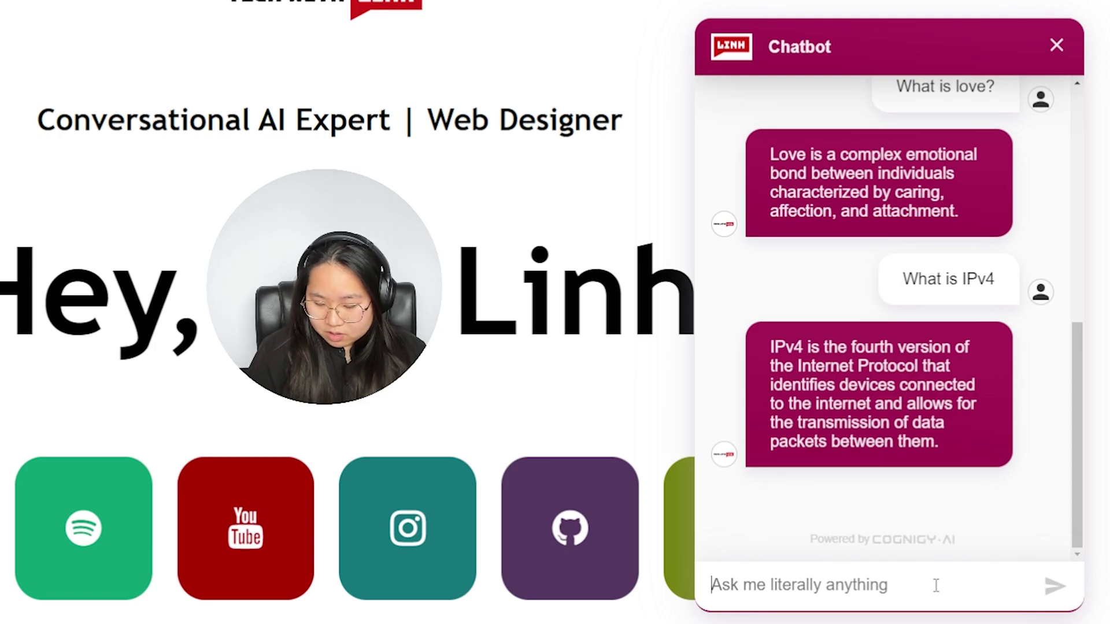
{"action": "type", "text": "123456+98765"}
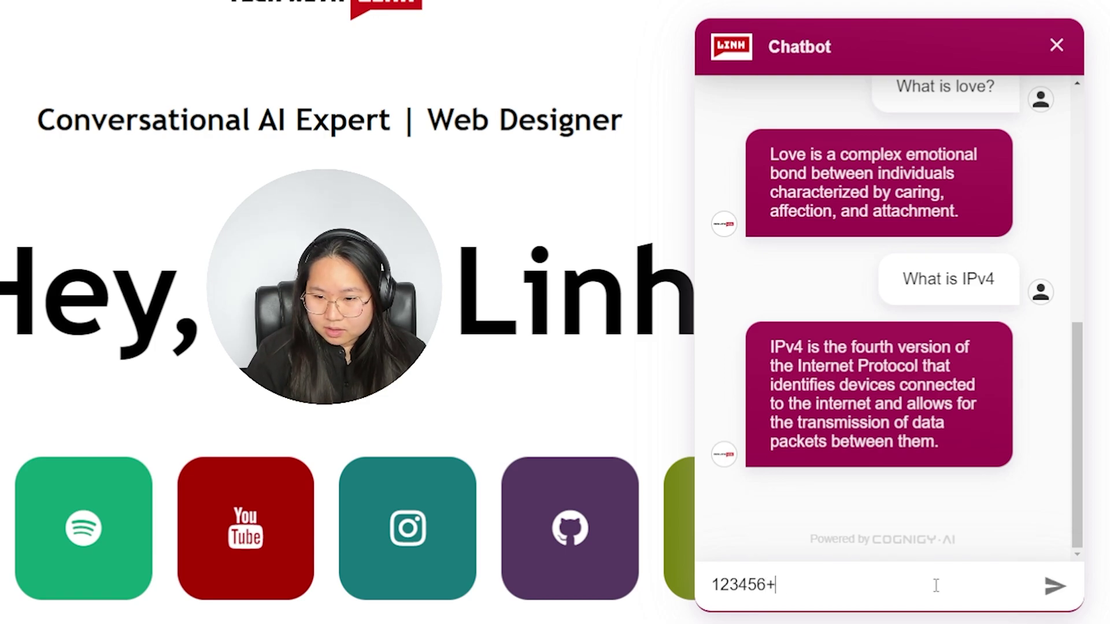
{"action": "type", "text": "4321"}
{"action": "key", "text": "Return"}
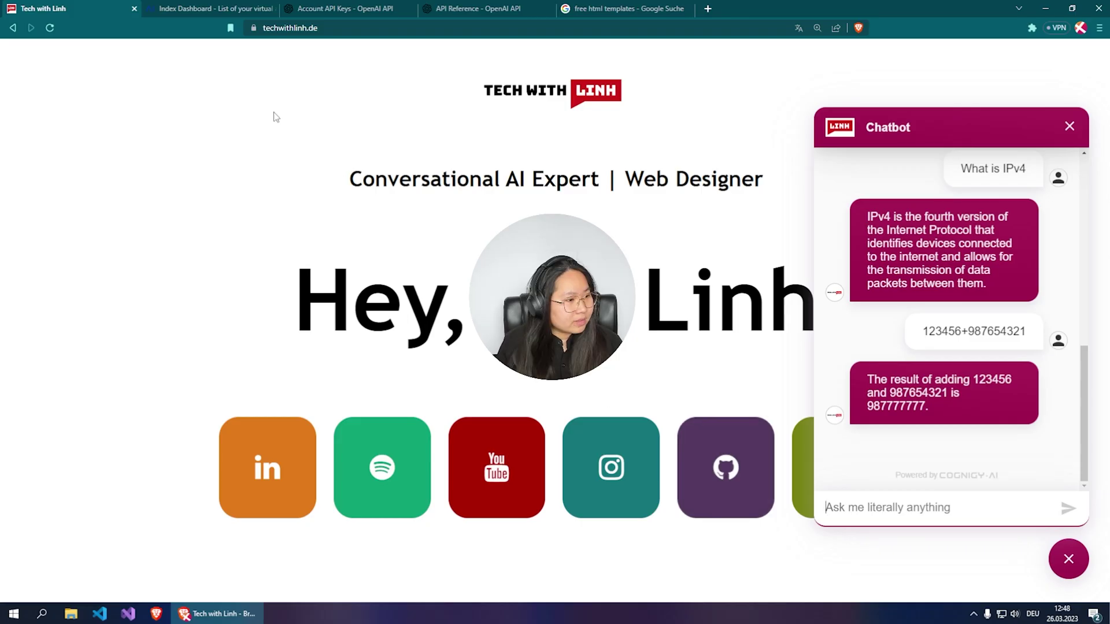
Create an empty virtual agent named WebGPT with the yellow-green colour.
{"action": "left_click", "coordinate": [235, 8]}
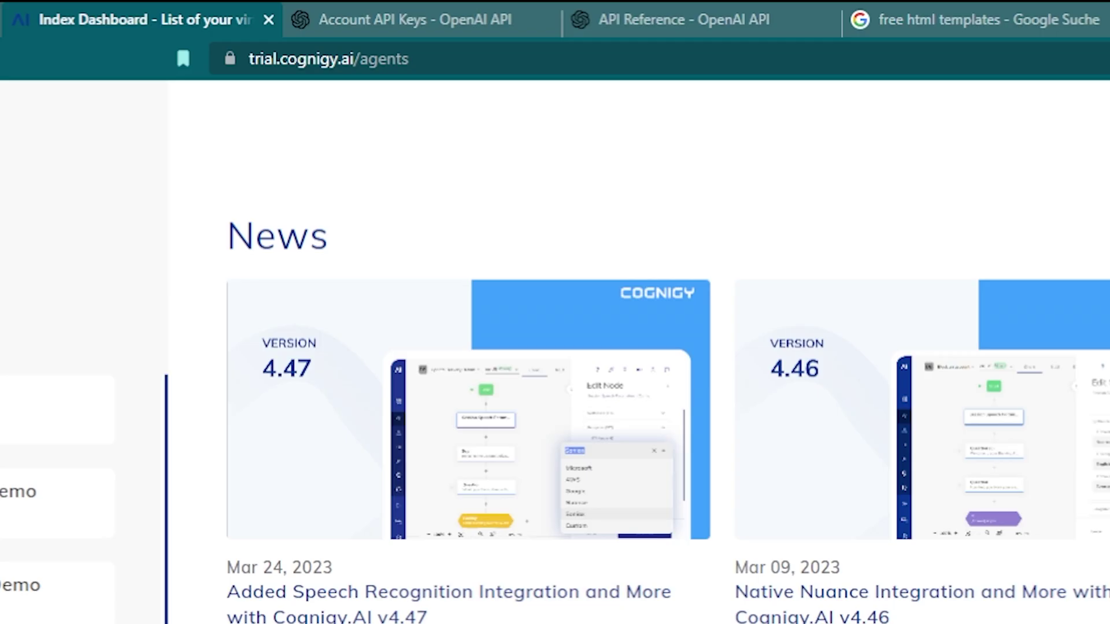
{"action": "left_click", "coordinate": [301, 62]}
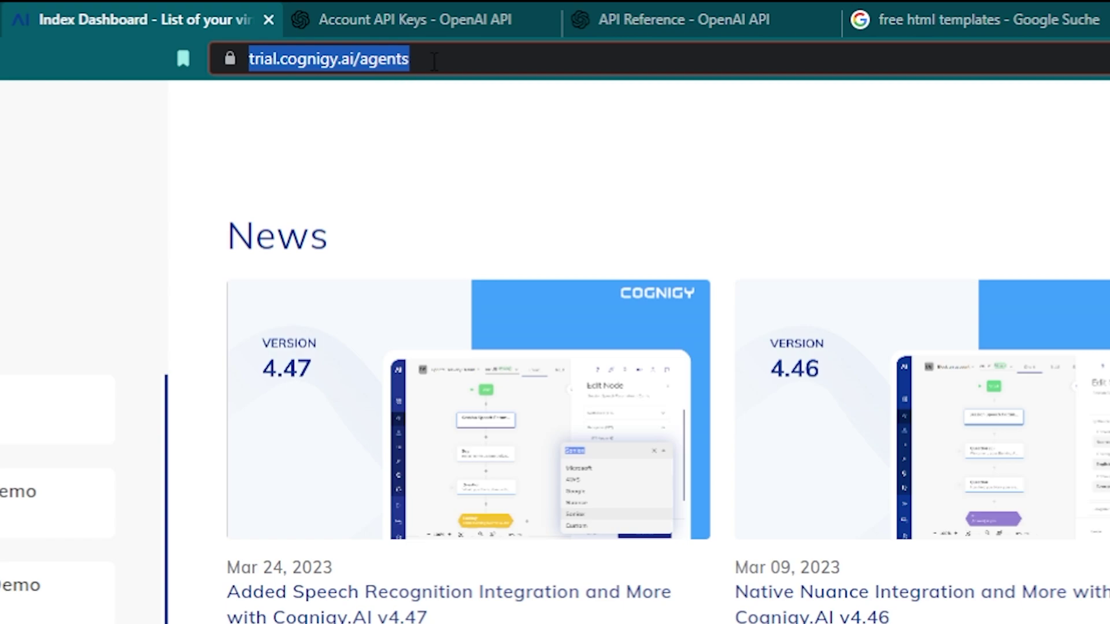
{"action": "left_click", "coordinate": [432, 99]}
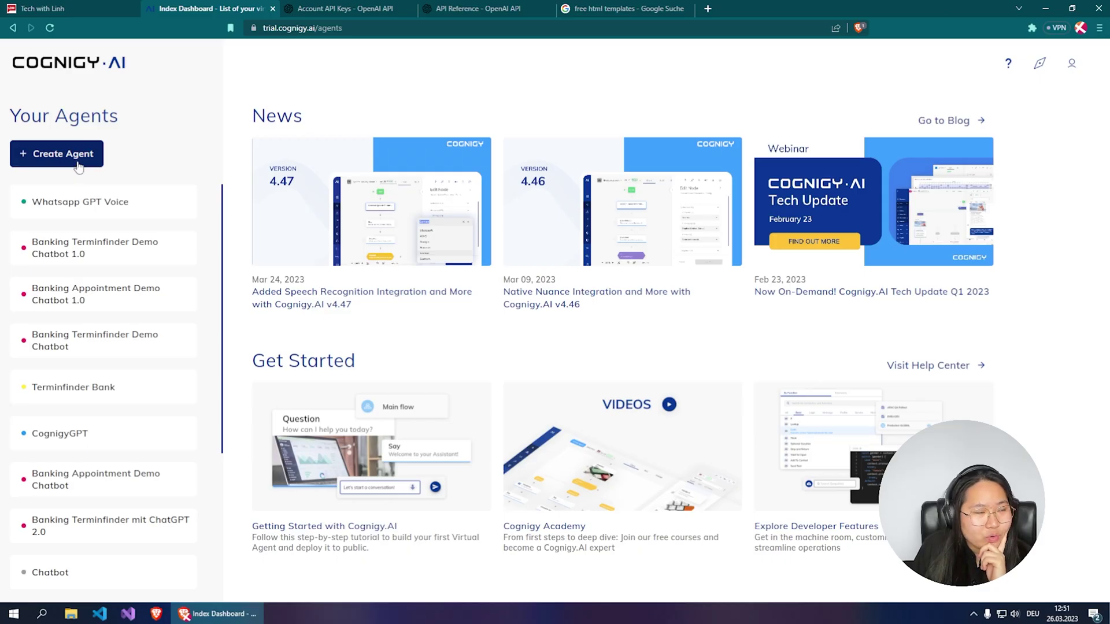
{"action": "left_click", "coordinate": [79, 166]}
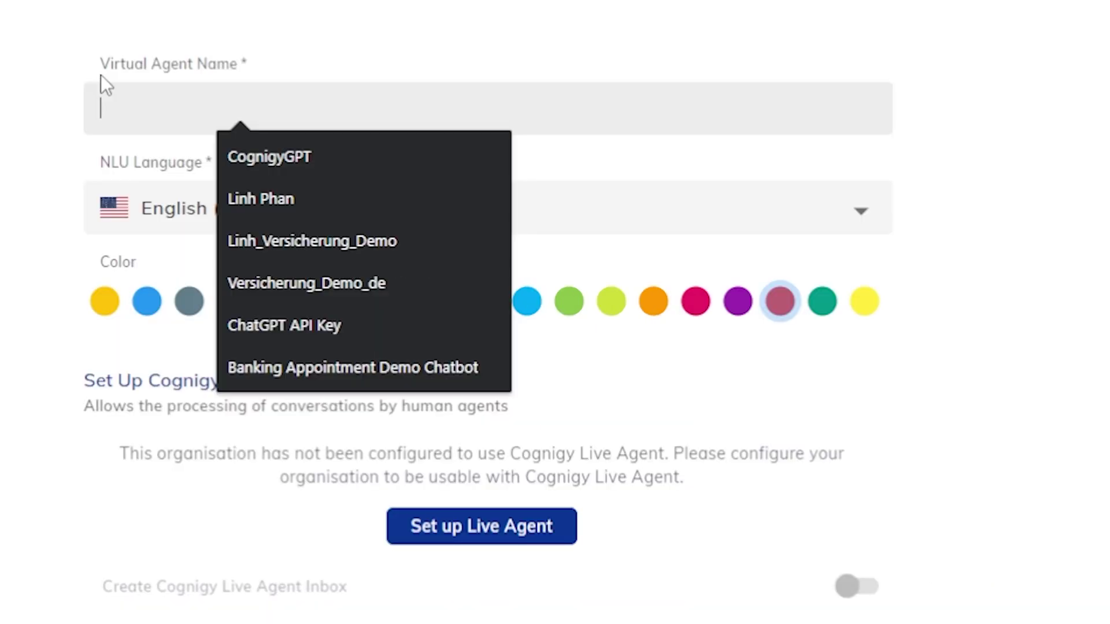
{"action": "type", "text": "WebG"}
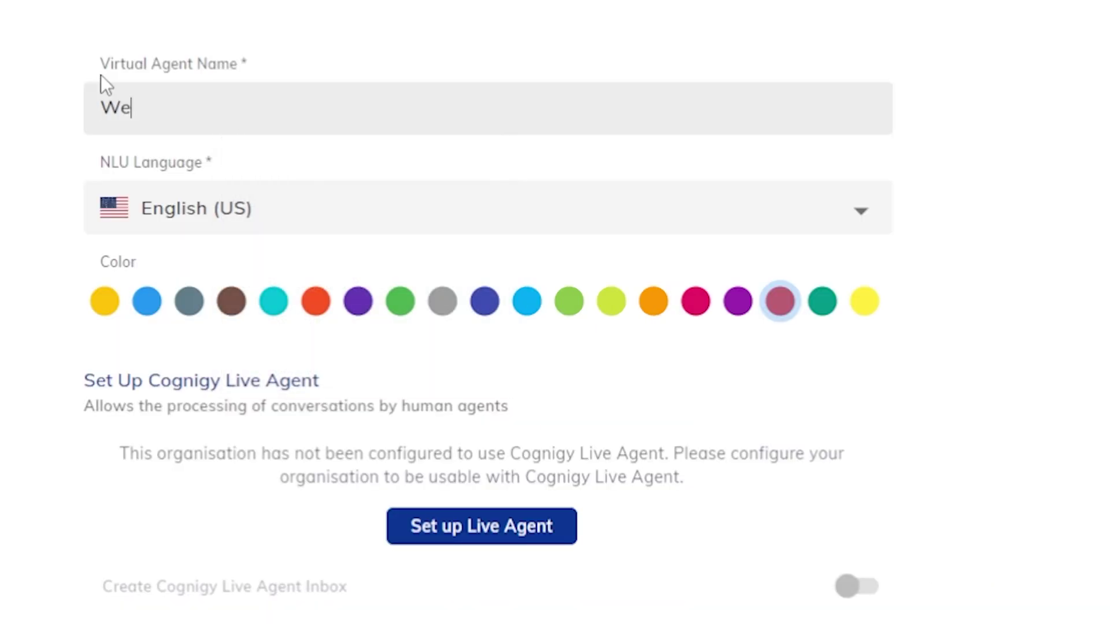
{"action": "type", "text": "PT"}
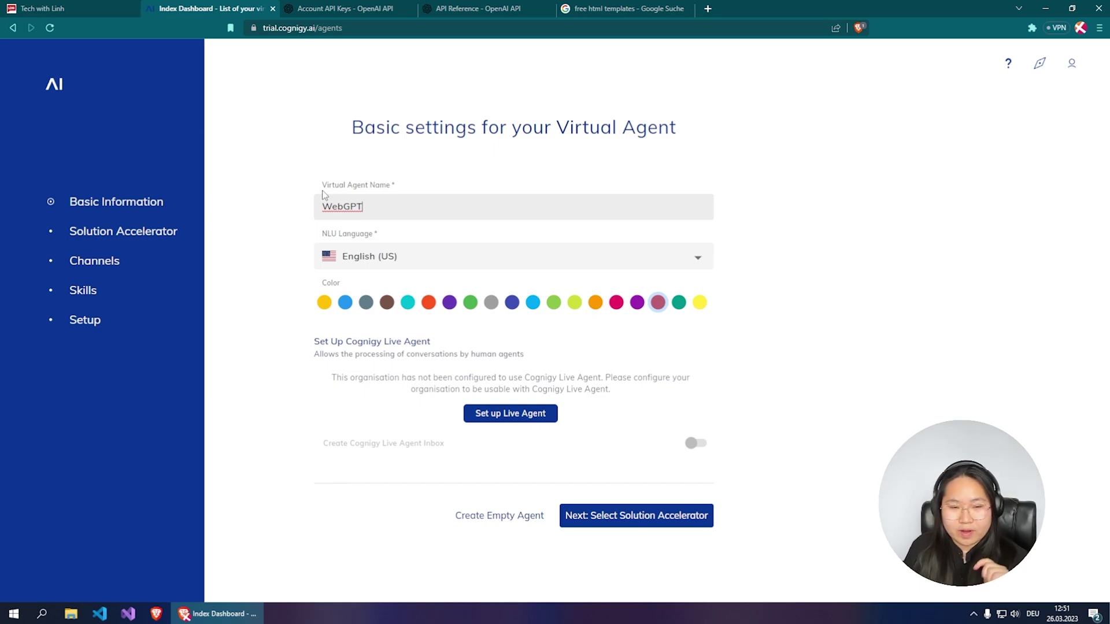
{"action": "double_click", "coordinate": [391, 207]}
{"action": "triple_click", "coordinate": [347, 234]}
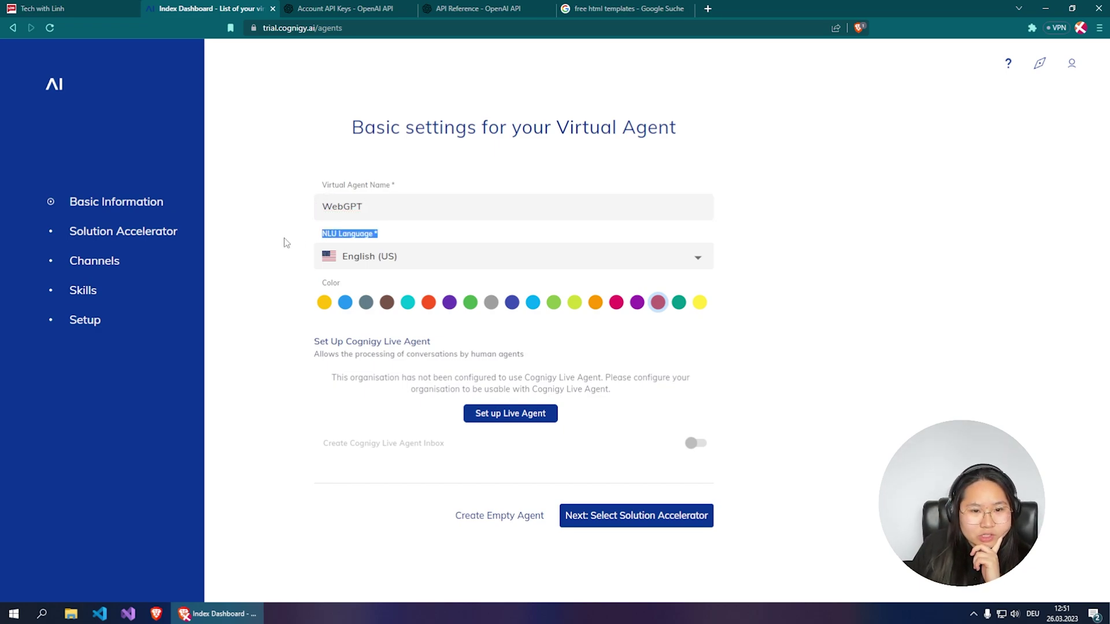
{"action": "left_click", "coordinate": [427, 291]}
{"action": "left_click", "coordinate": [575, 302]}
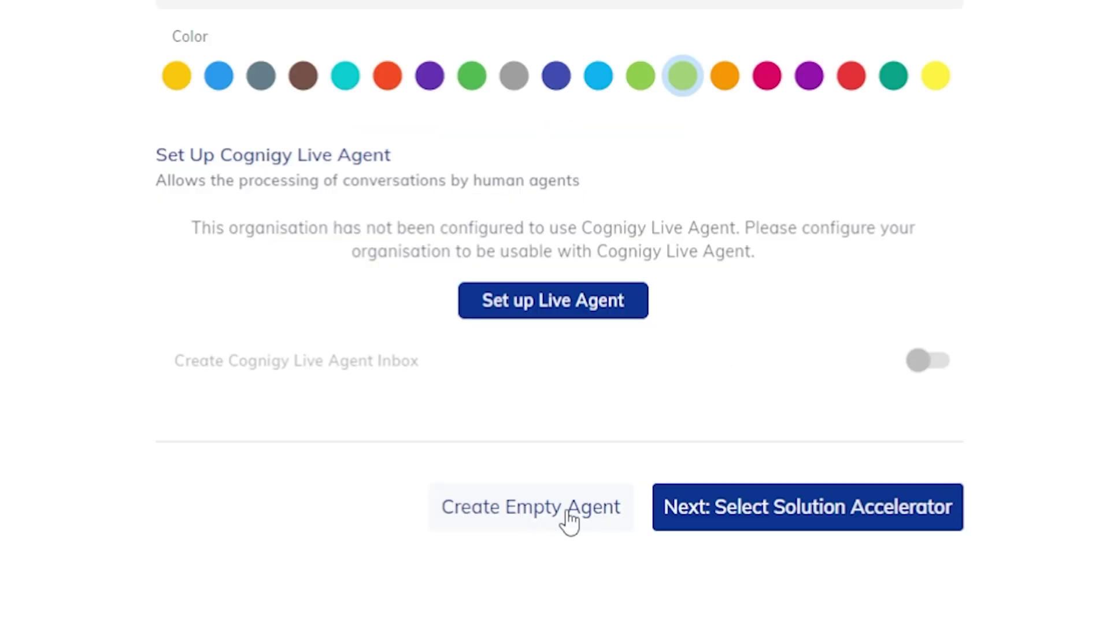
{"action": "left_click", "coordinate": [520, 522]}
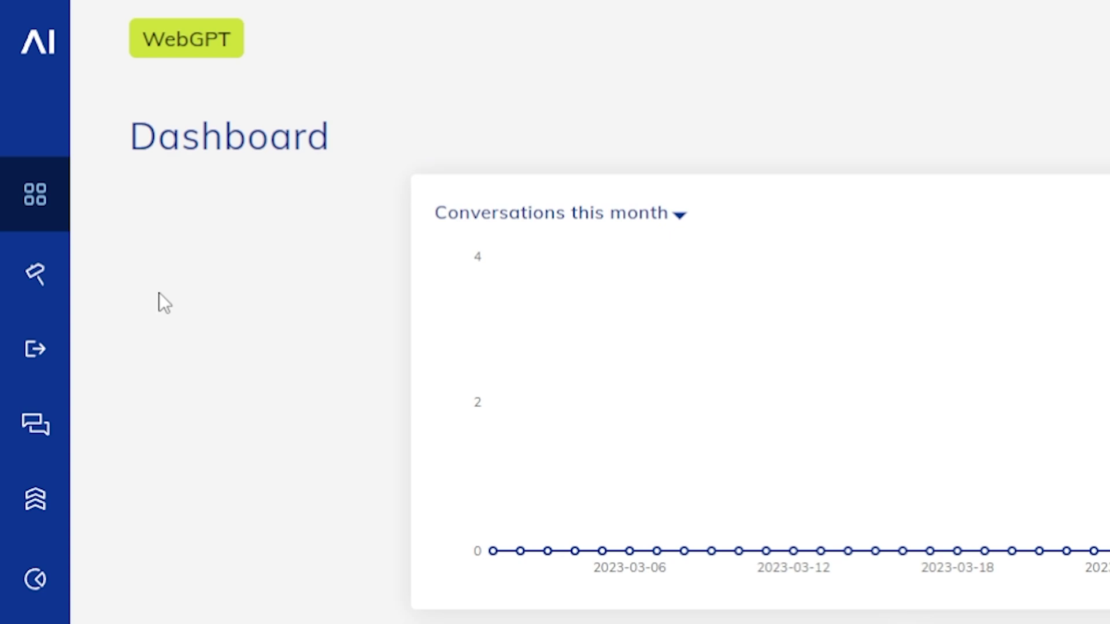
Add a flow called Main to the WebGPT agent and open its chart.
{"action": "mouse_move", "coordinate": [55, 234]}
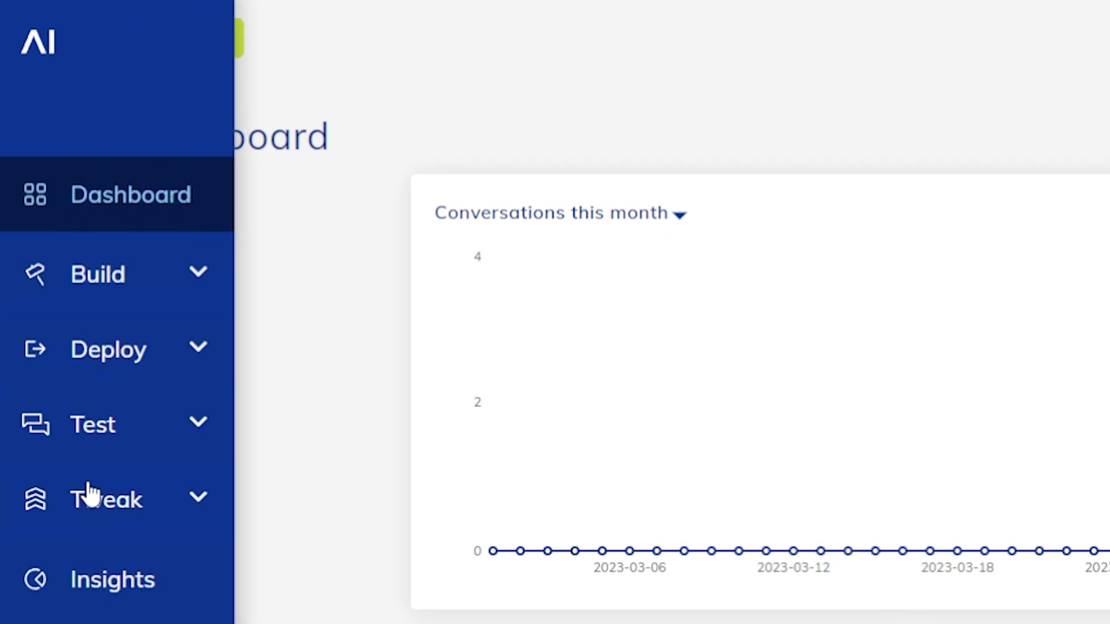
{"action": "left_click", "coordinate": [130, 283]}
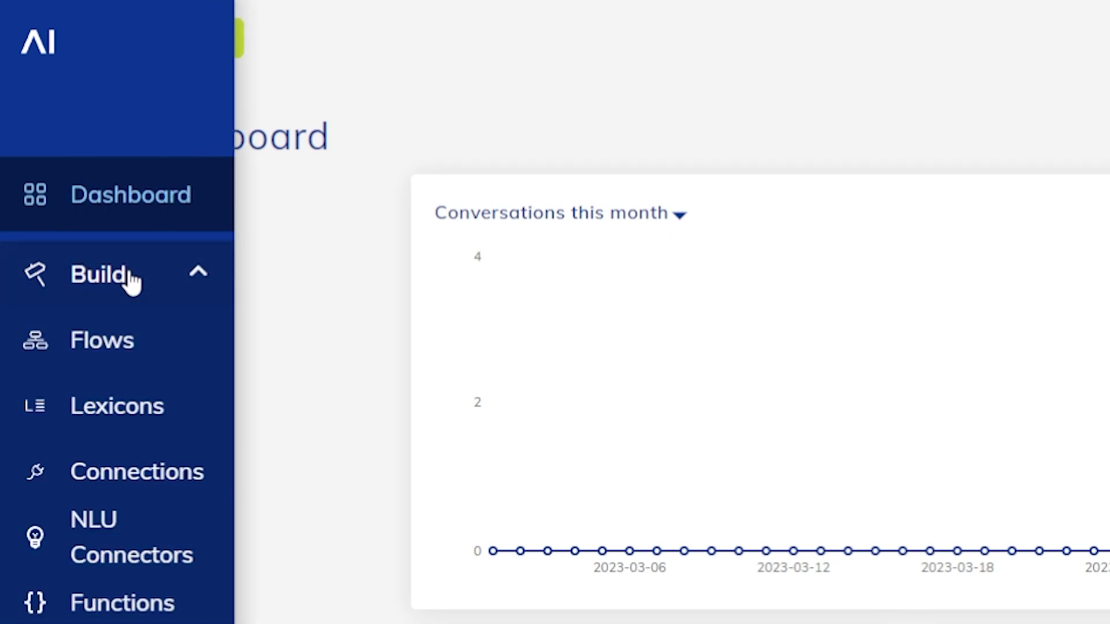
{"action": "left_click", "coordinate": [125, 354]}
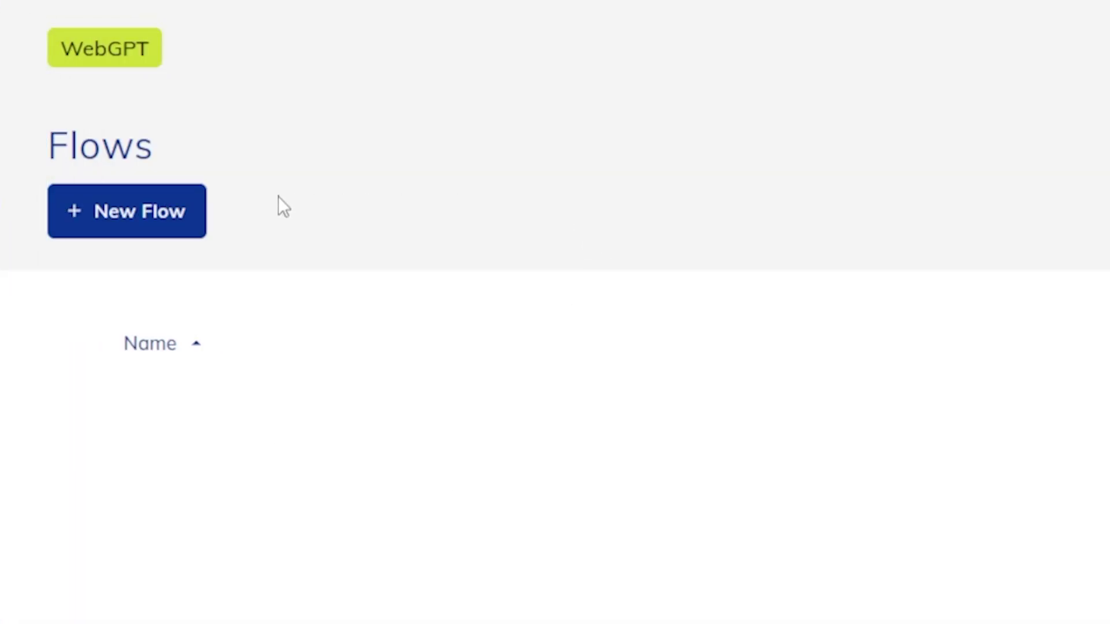
{"action": "left_click", "coordinate": [178, 214]}
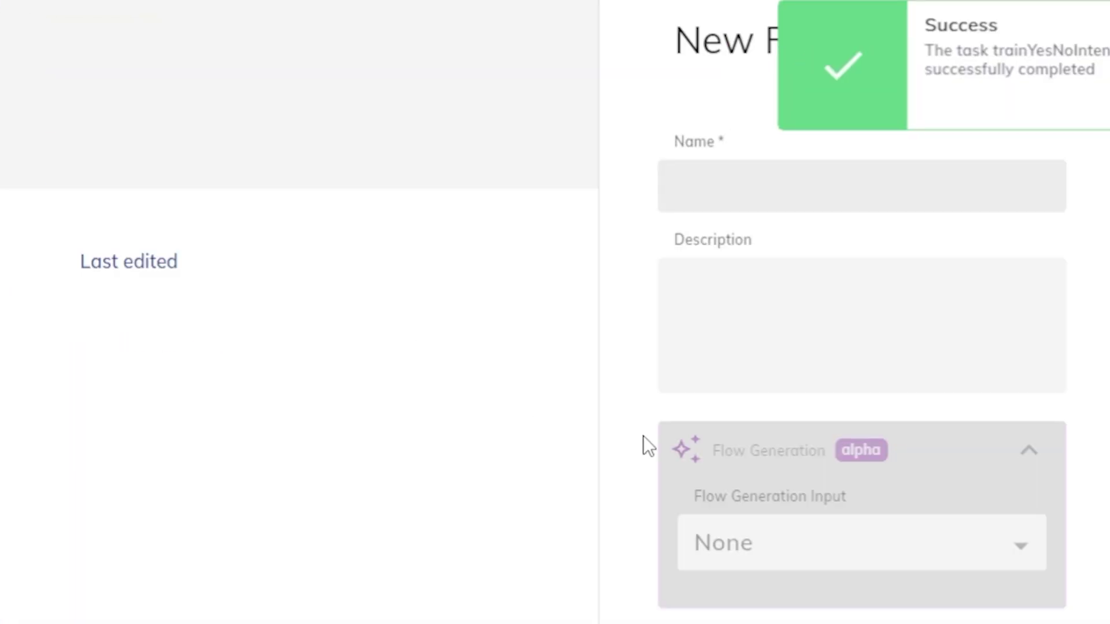
{"action": "left_click", "coordinate": [854, 185]}
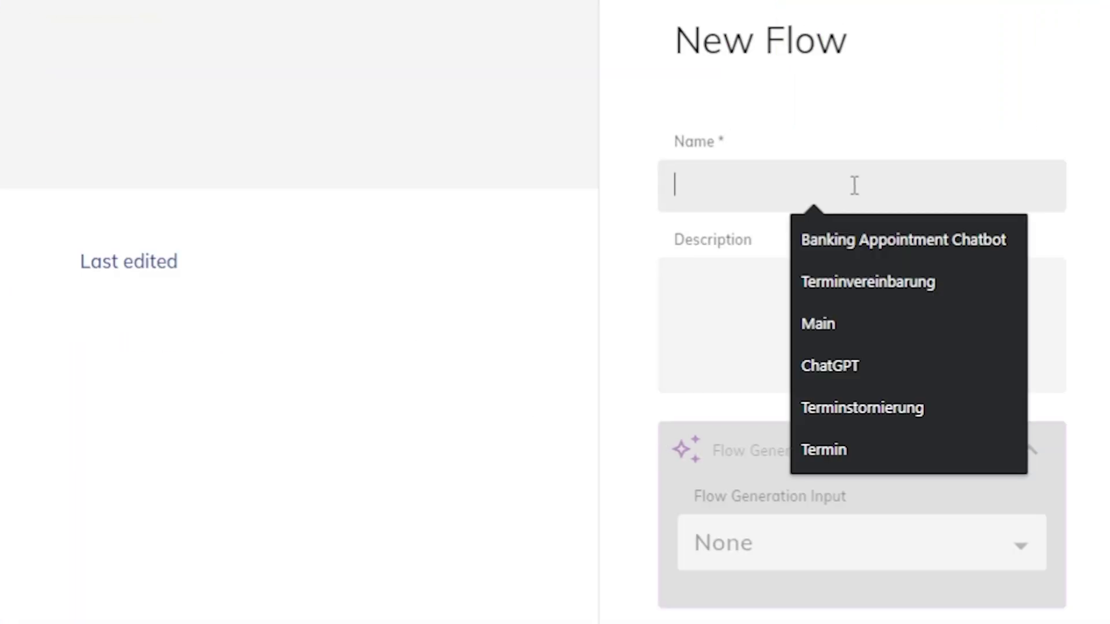
{"action": "type", "text": "Main"}
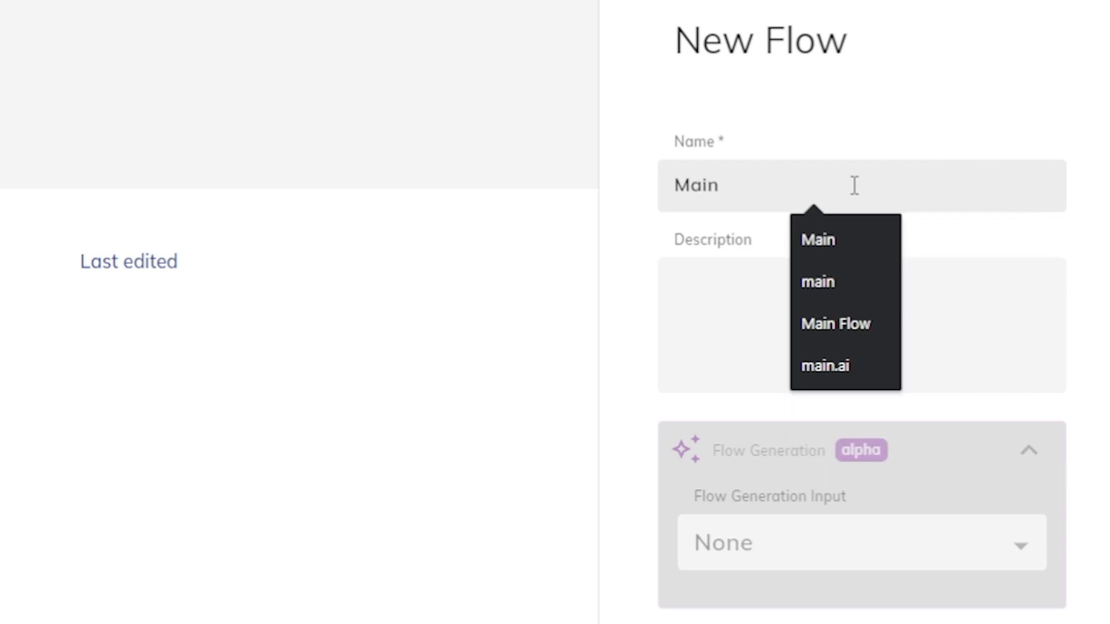
{"action": "left_click", "coordinate": [863, 237]}
{"action": "left_click", "coordinate": [1053, 572]}
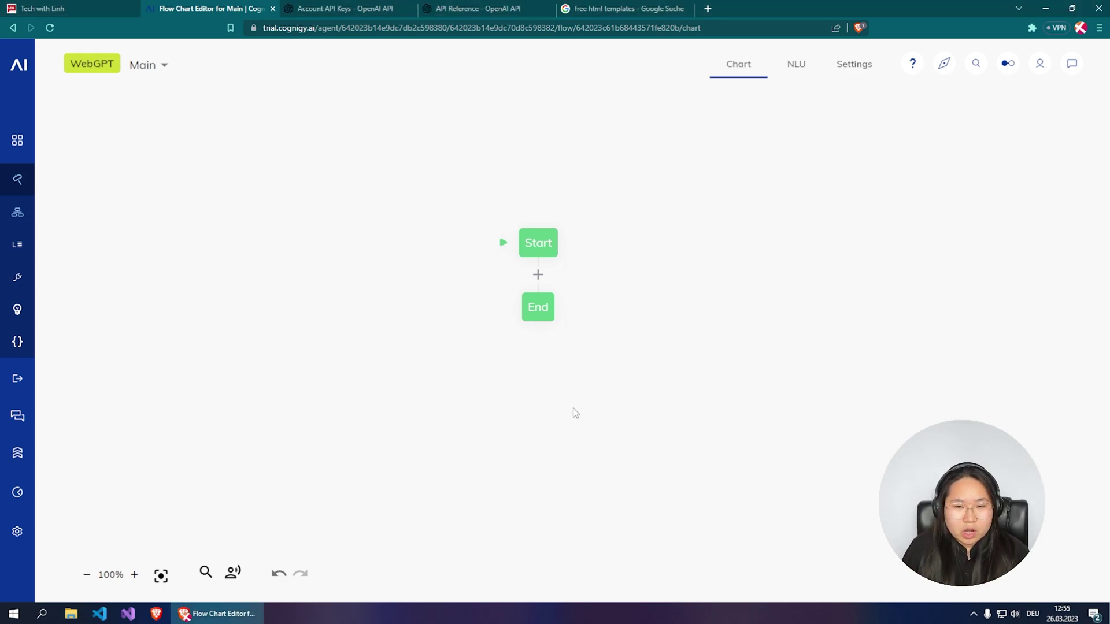
Insert a Once node directly below Start.
{"action": "left_click", "coordinate": [539, 275]}
{"action": "left_click", "coordinate": [353, 136]}
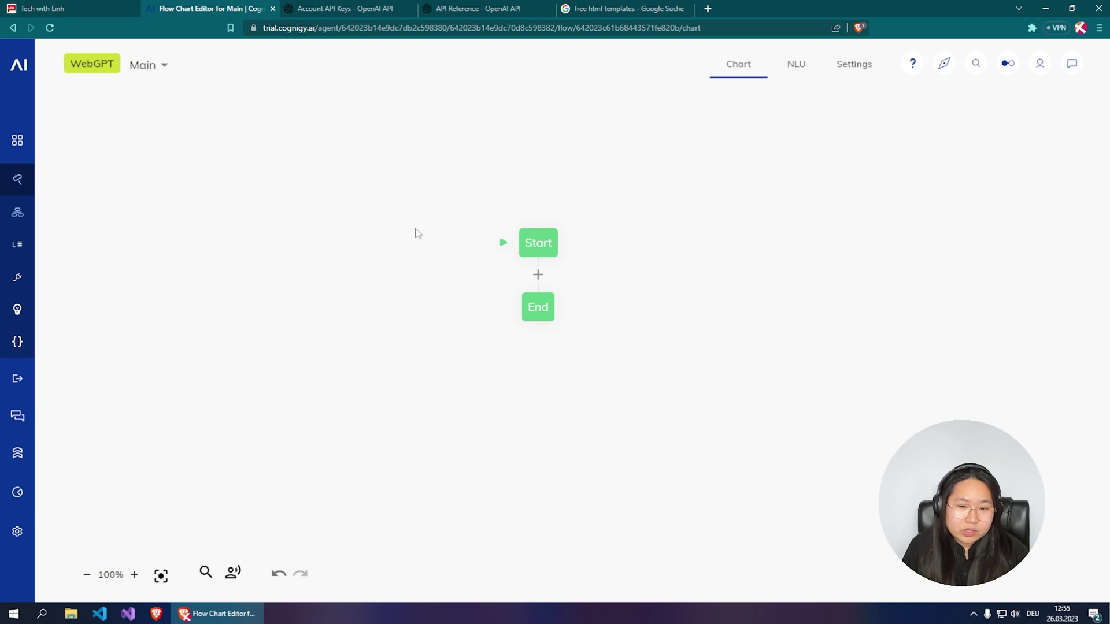
{"action": "left_click", "coordinate": [539, 275]}
{"action": "type", "text": "oncw"}
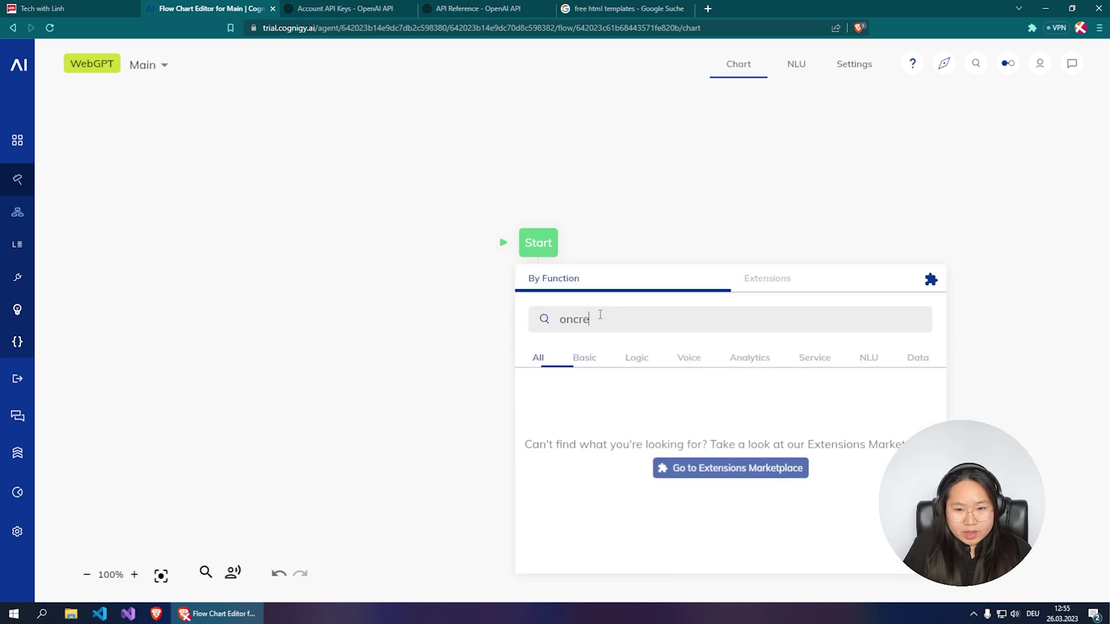
{"action": "key", "text": "BackSpace"}
{"action": "type", "text": "e"}
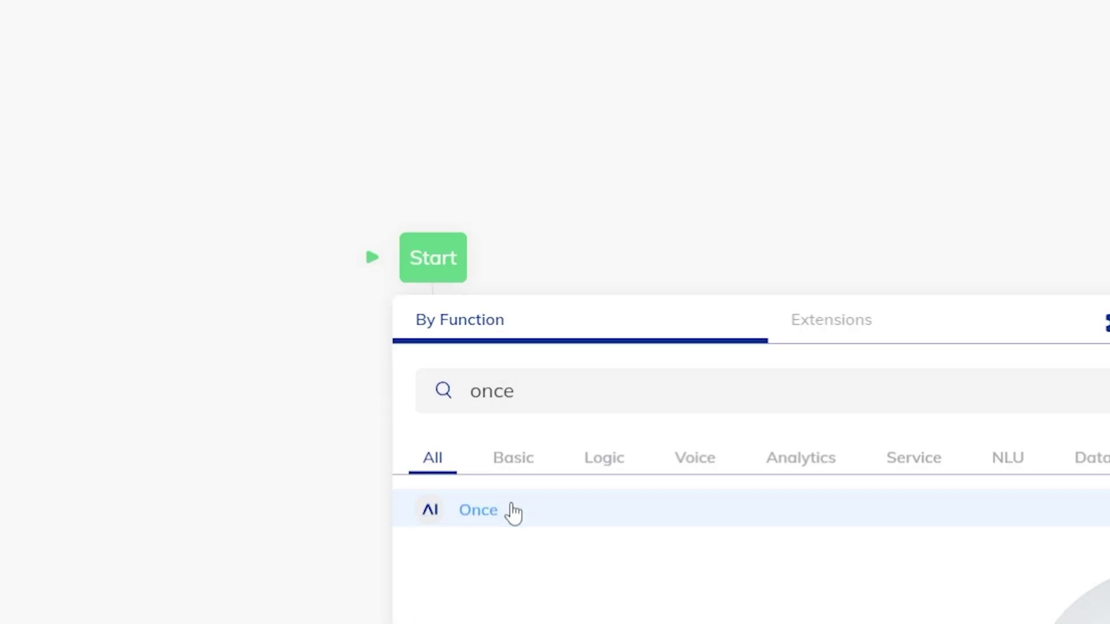
{"action": "left_click", "coordinate": [584, 388]}
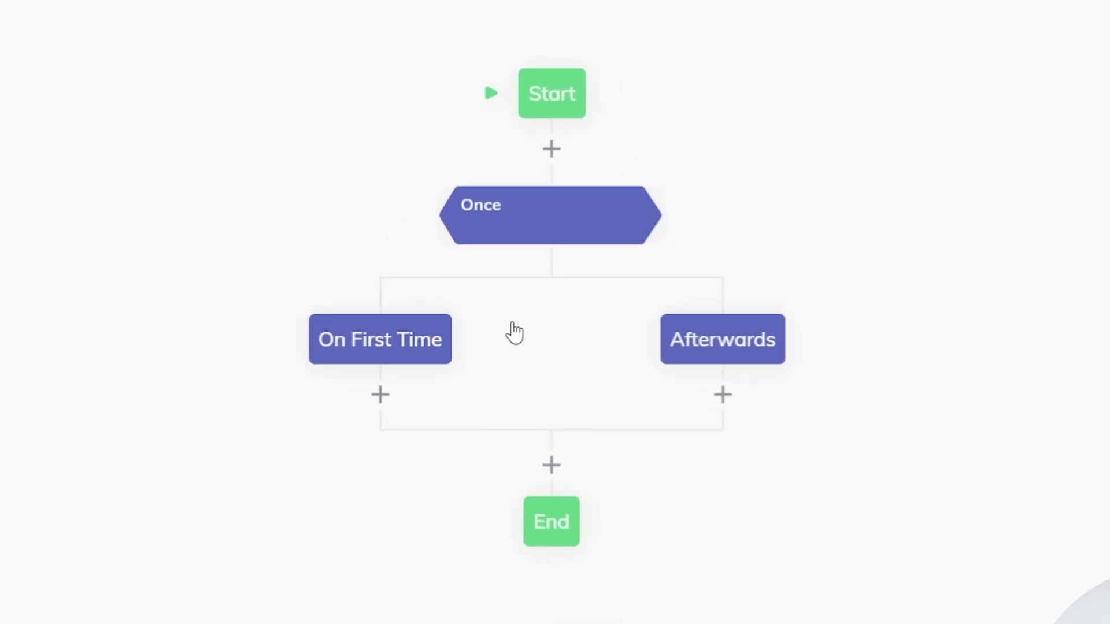
Put a Say node and a Wait for Input node under On First Time.
{"action": "left_click", "coordinate": [380, 395]}
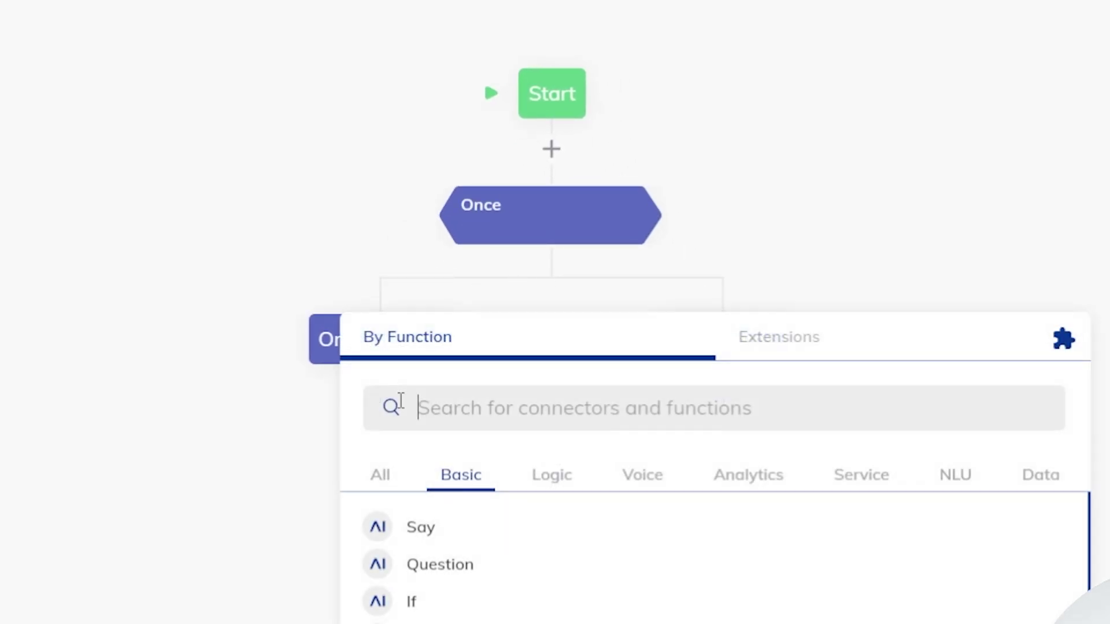
{"action": "left_click", "coordinate": [434, 523]}
{"action": "left_click", "coordinate": [380, 528]}
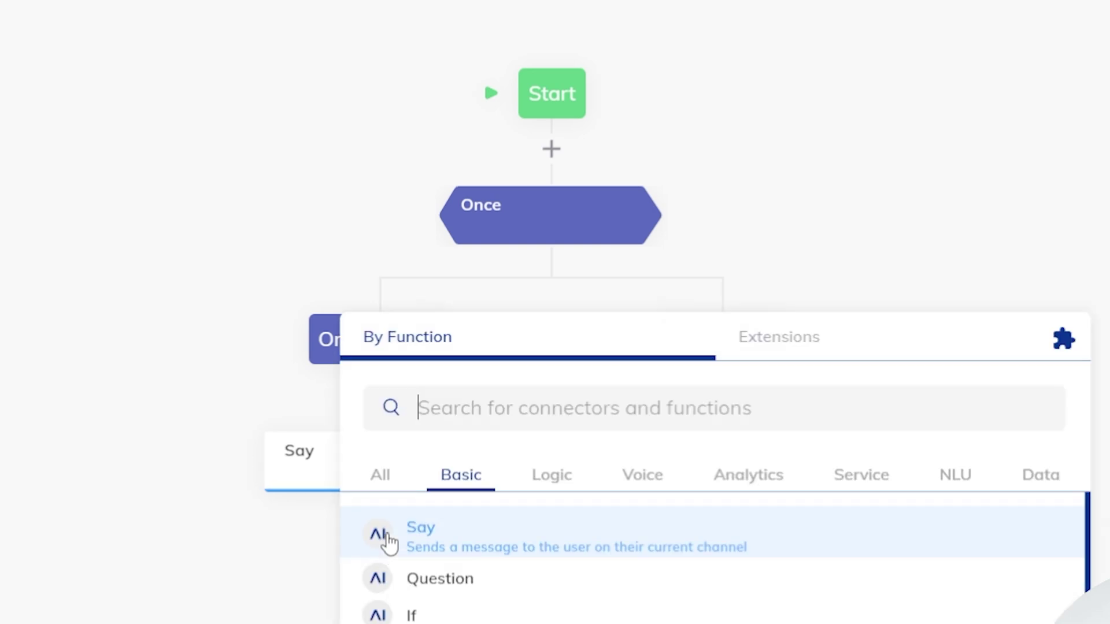
{"action": "type", "text": "wa"}
{"action": "left_click", "coordinate": [584, 535]}
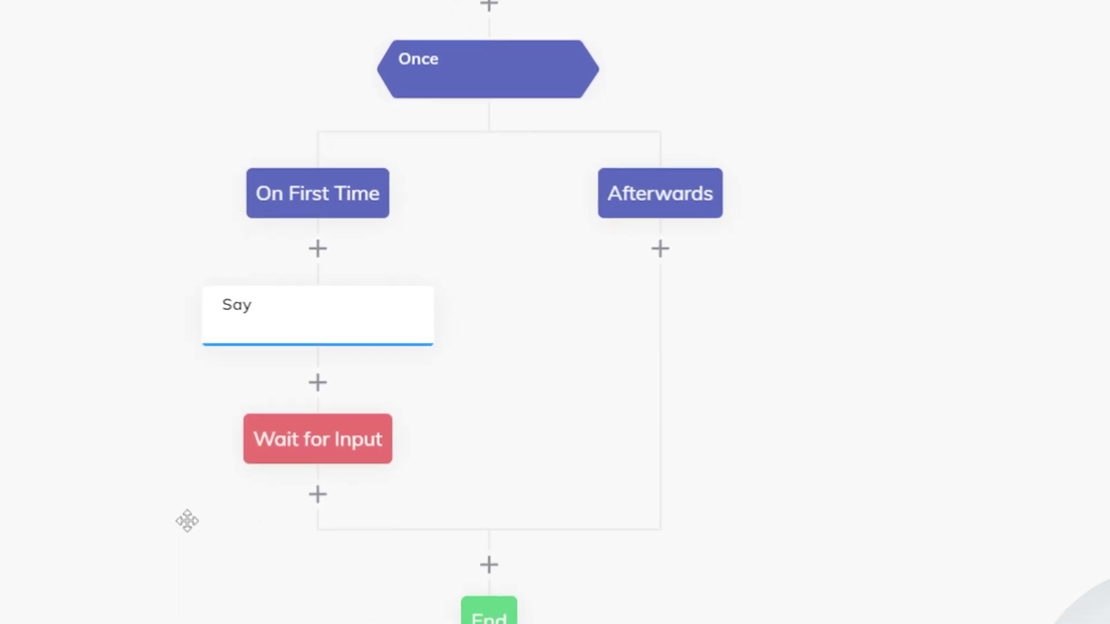
Add HTTP Request, Say (2) and Go To nodes above End.
{"action": "left_click", "coordinate": [477, 544]}
{"action": "type", "text": "http"}
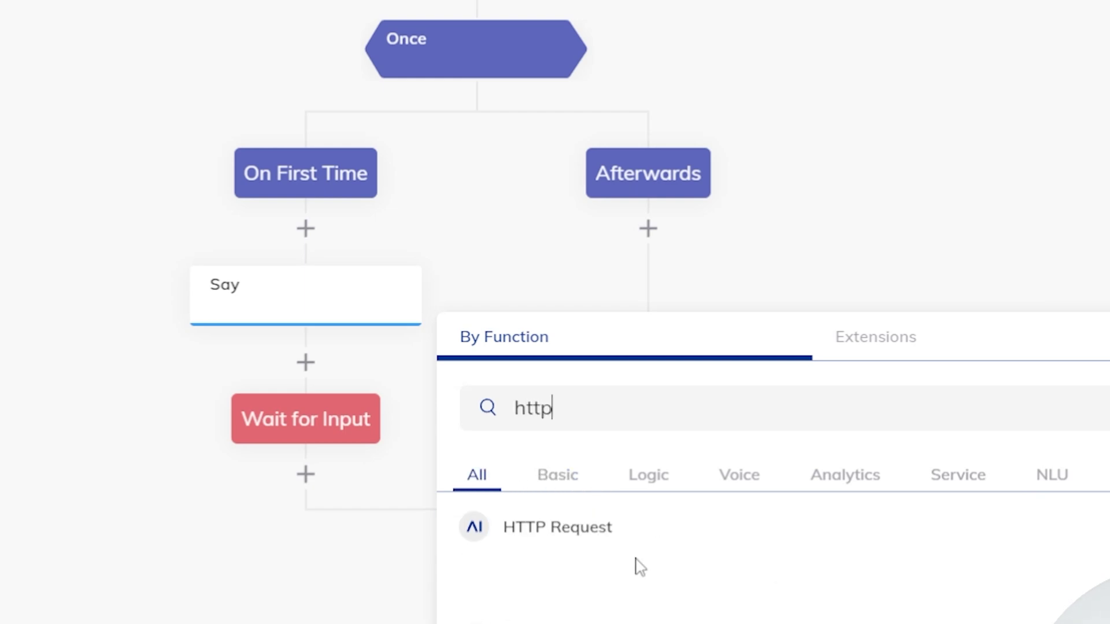
{"action": "left_click", "coordinate": [591, 530]}
{"action": "left_click", "coordinate": [477, 545]}
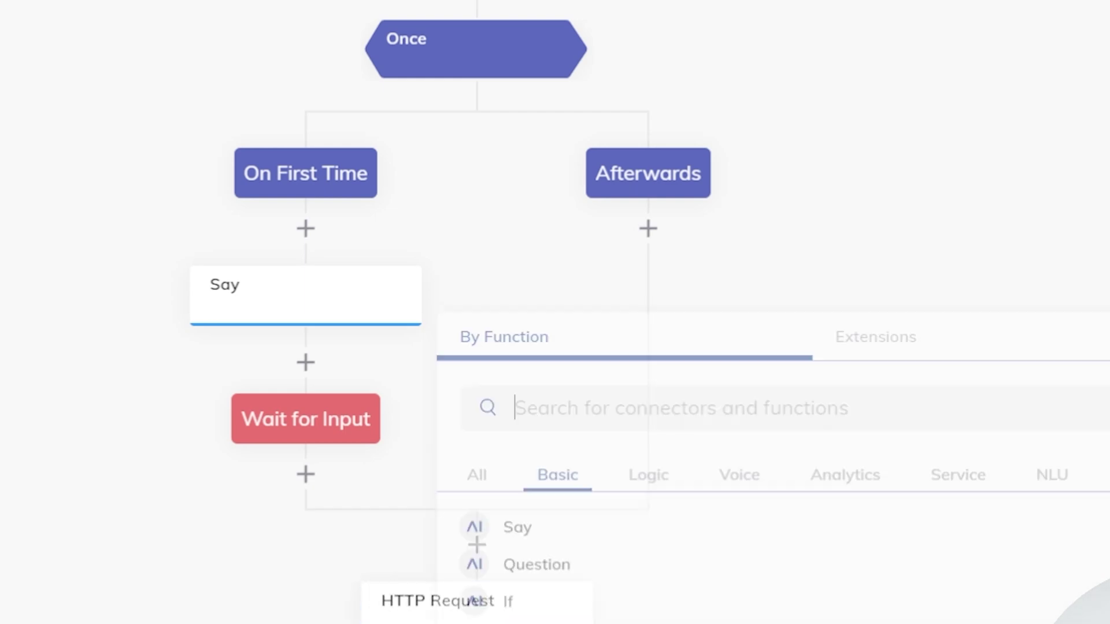
{"action": "left_click", "coordinate": [530, 537]}
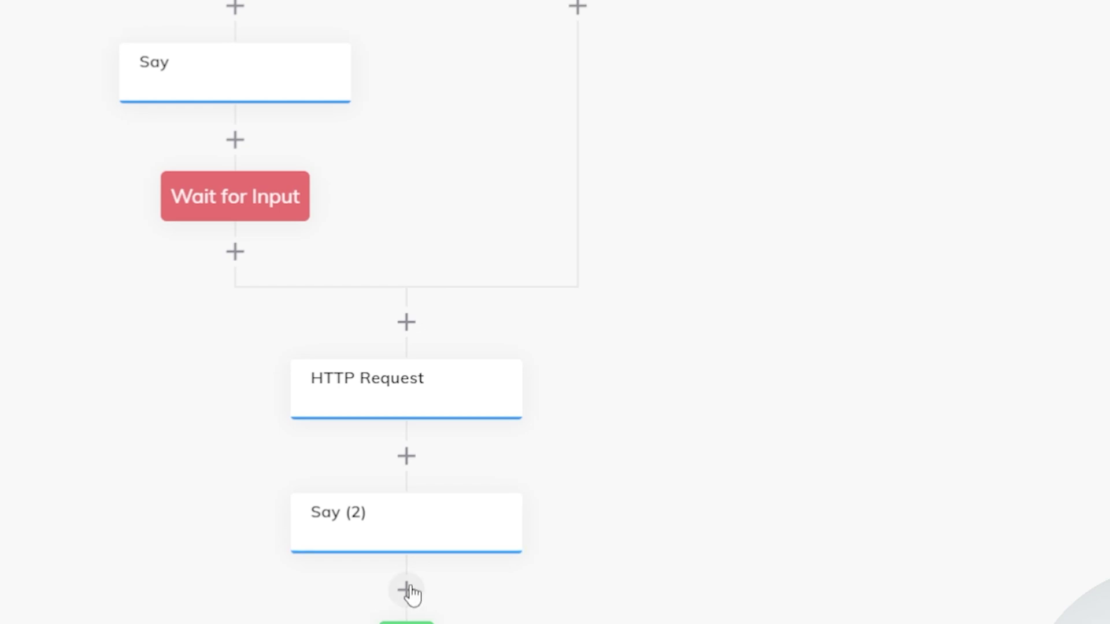
{"action": "left_click", "coordinate": [409, 591]}
{"action": "type", "text": "go"}
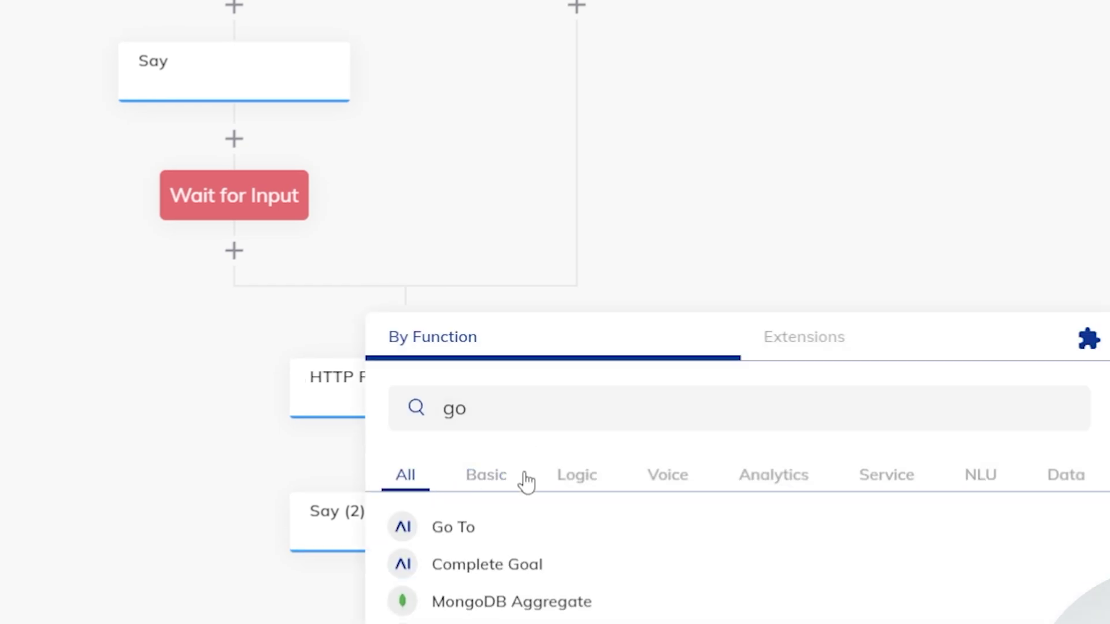
{"action": "left_click", "coordinate": [503, 523]}
{"action": "scroll", "coordinate": [861, 366], "scroll_direction": "up", "scroll_amount": 2}
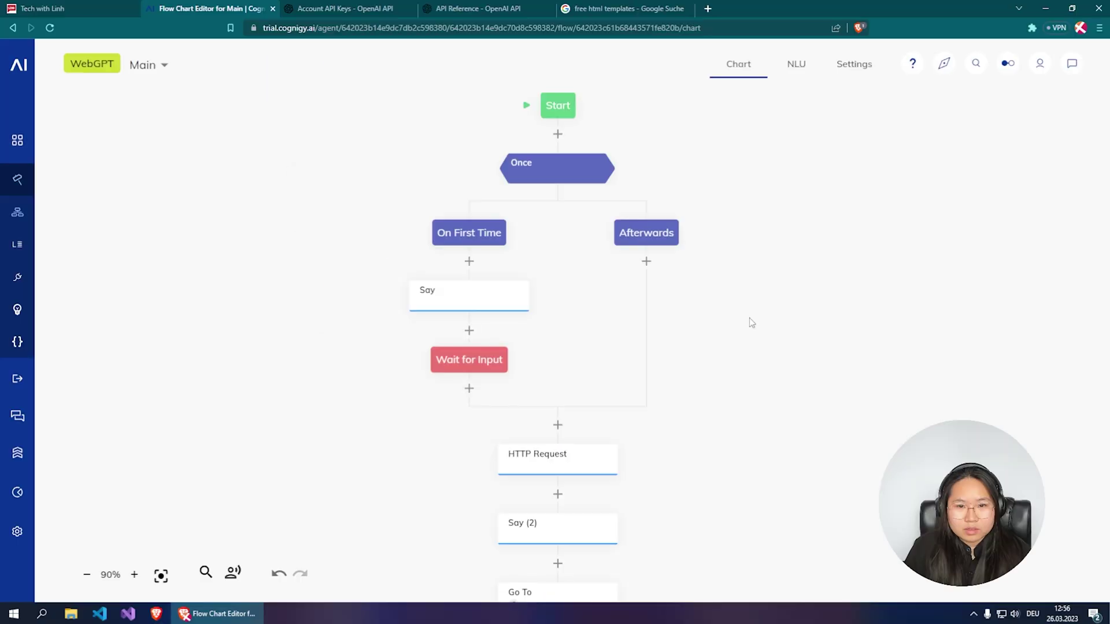
In the first Say node, write the greeting ending with 'Ask me anything'.
{"action": "left_click", "coordinate": [497, 304]}
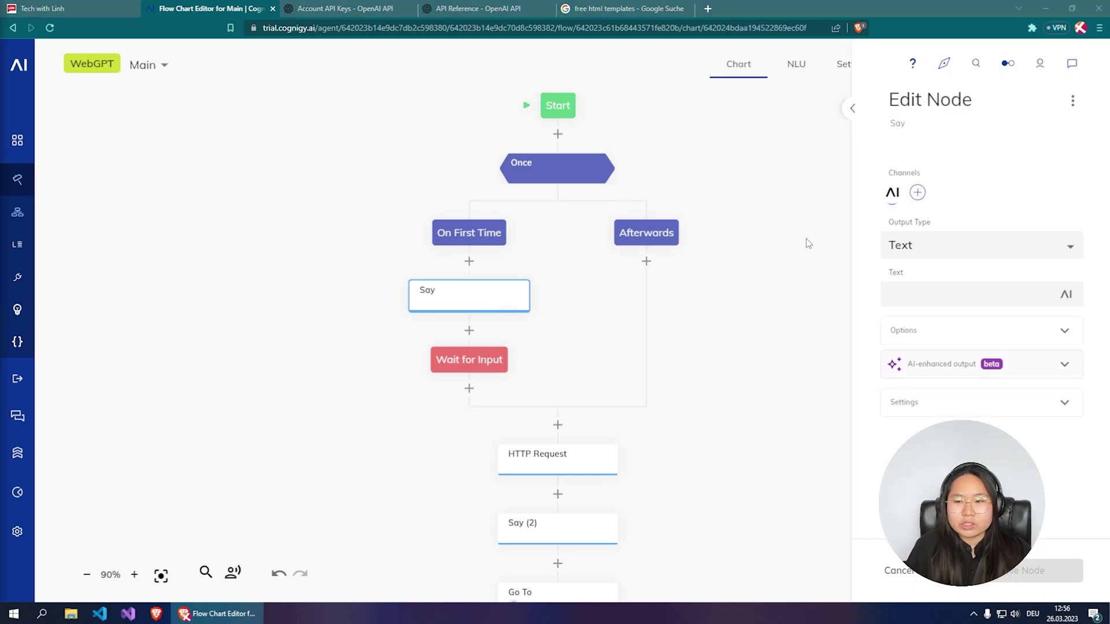
{"action": "left_click", "coordinate": [945, 297]}
{"action": "type", "text": "H"}
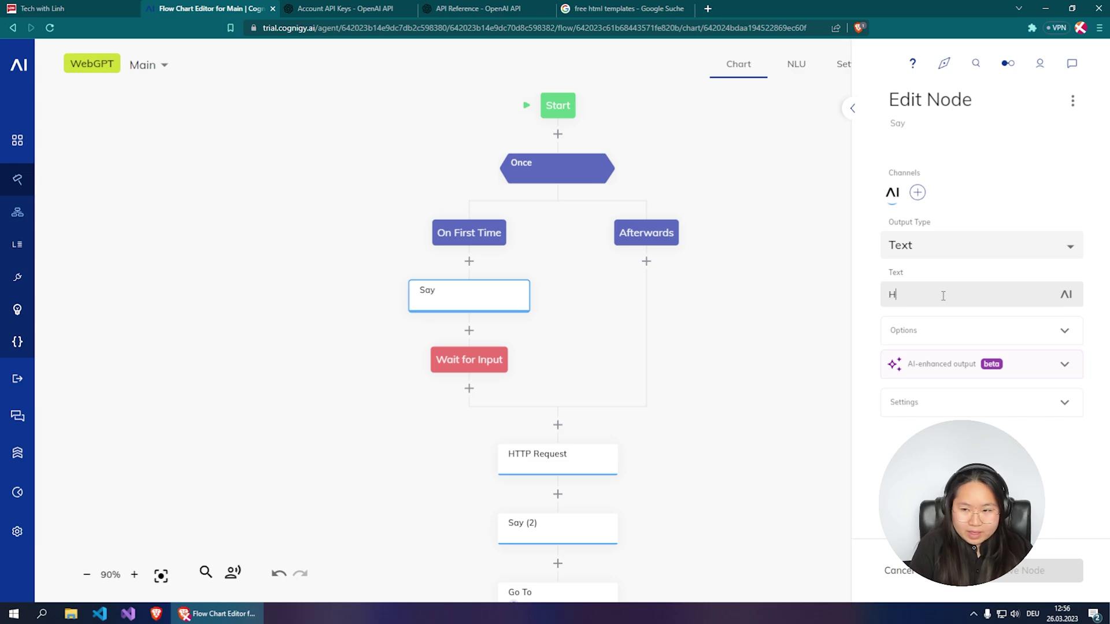
{"action": "type", "text": "i there! I'm WebGPT. H"}
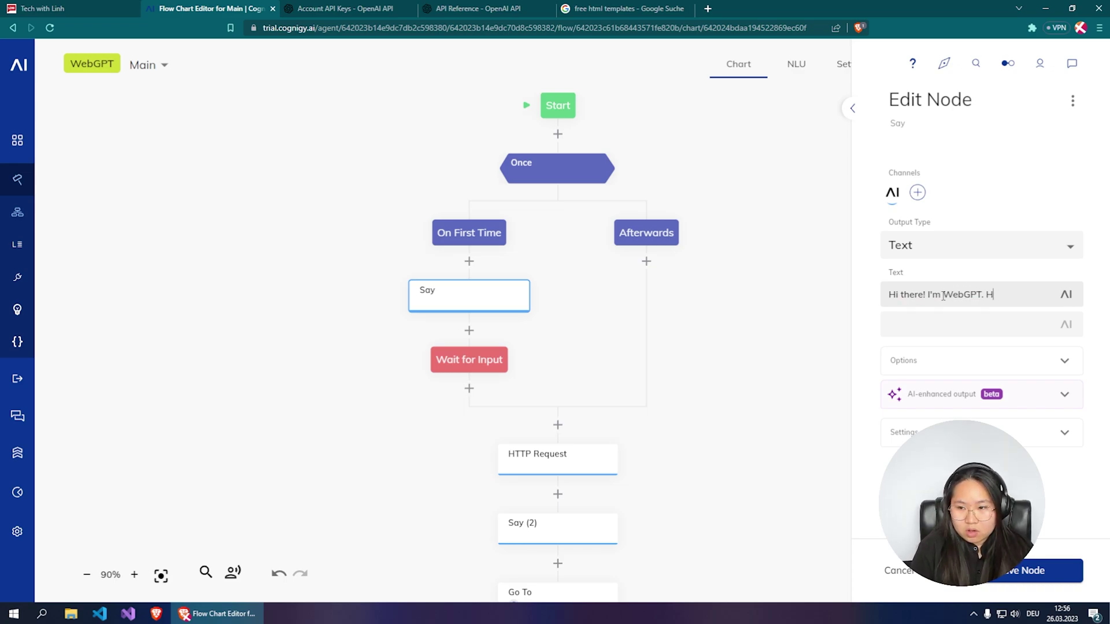
{"action": "key", "text": "BackSpace"}
{"action": "type", "text": "Ask"}
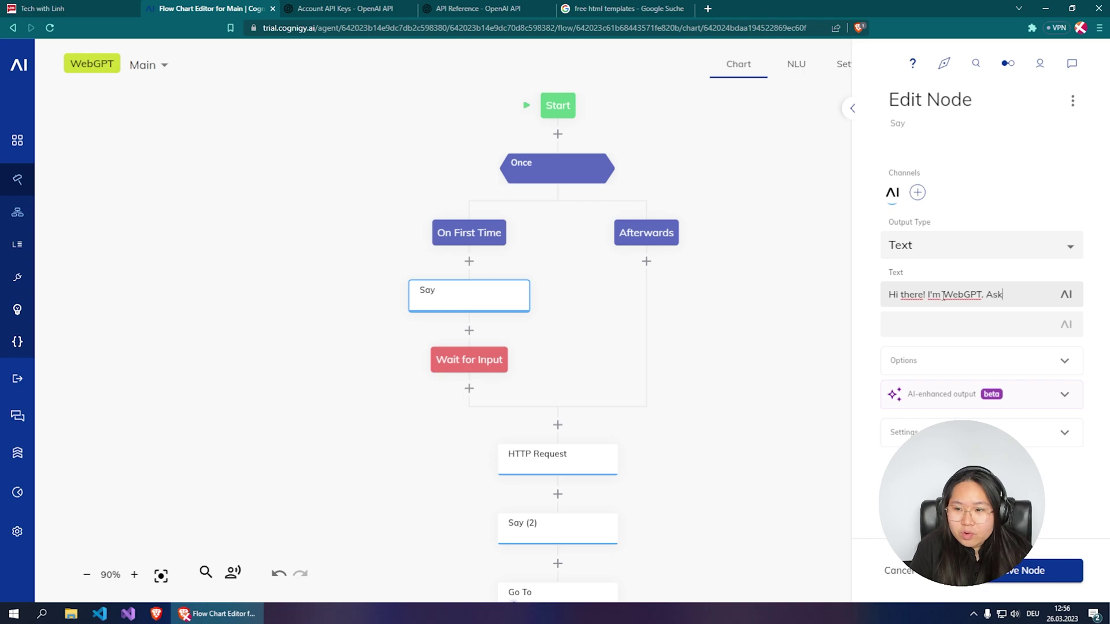
{"action": "type", "text": " me anything"}
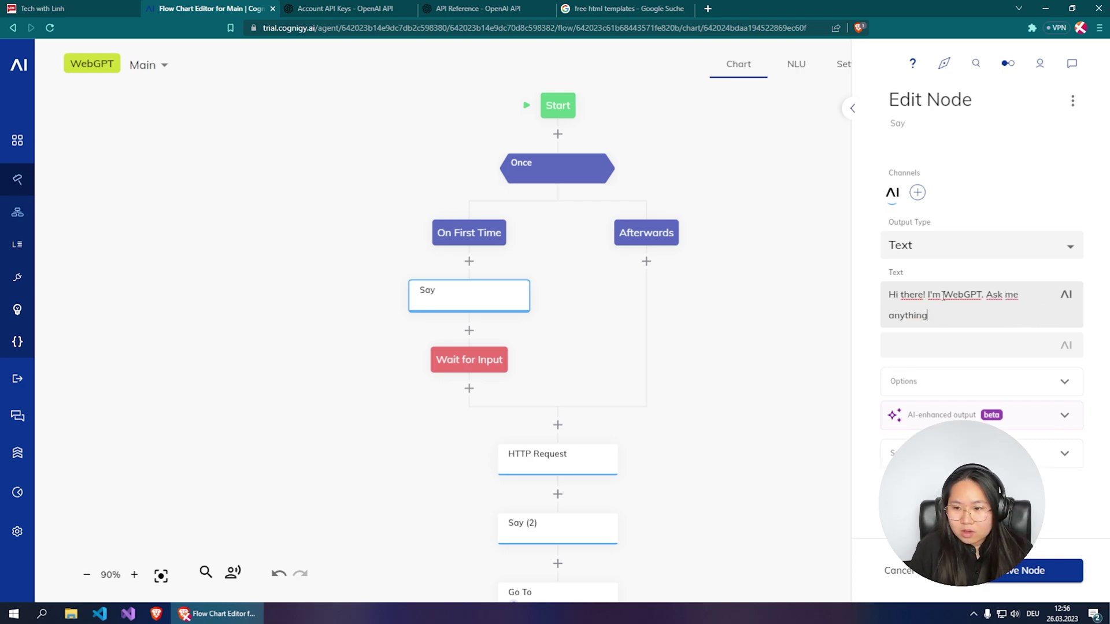
Add a second variant ending 'How can I help you?' and save the node.
{"action": "key", "text": "ctrl+a"}
{"action": "key", "text": "ctrl+c"}
{"action": "left_click", "coordinate": [942, 345]}
{"action": "key", "text": "ctrl+v"}
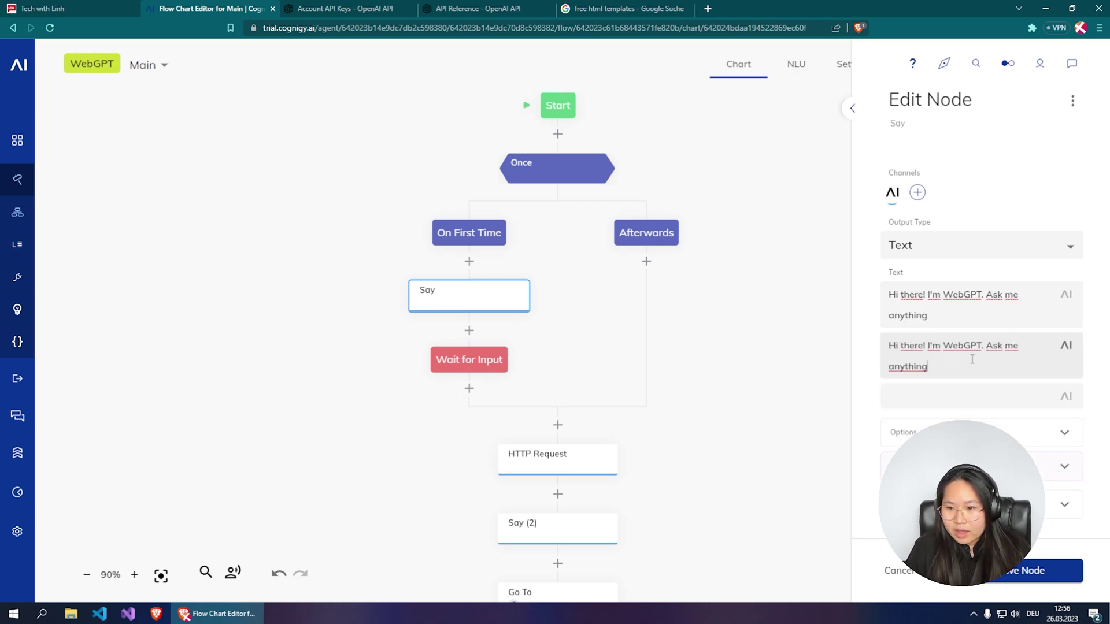
{"action": "left_click", "coordinate": [992, 347], "text": "shift"}
{"action": "key", "text": "BackSpace"}
{"action": "key", "text": "BackSpace"}
{"action": "type", "text": "How can "}
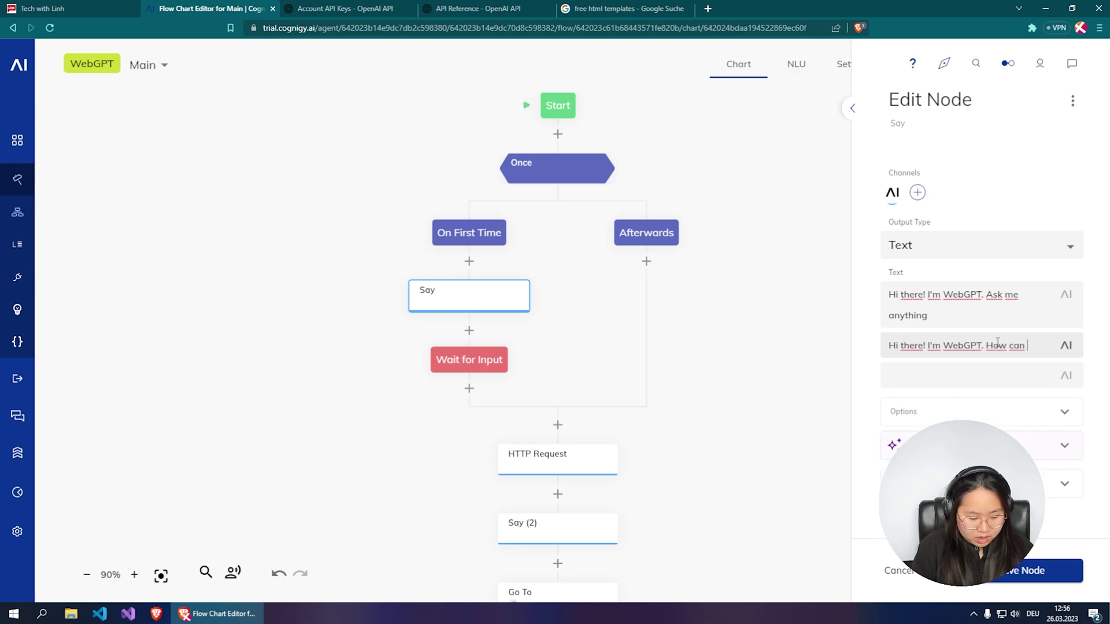
{"action": "type", "text": "I help you?"}
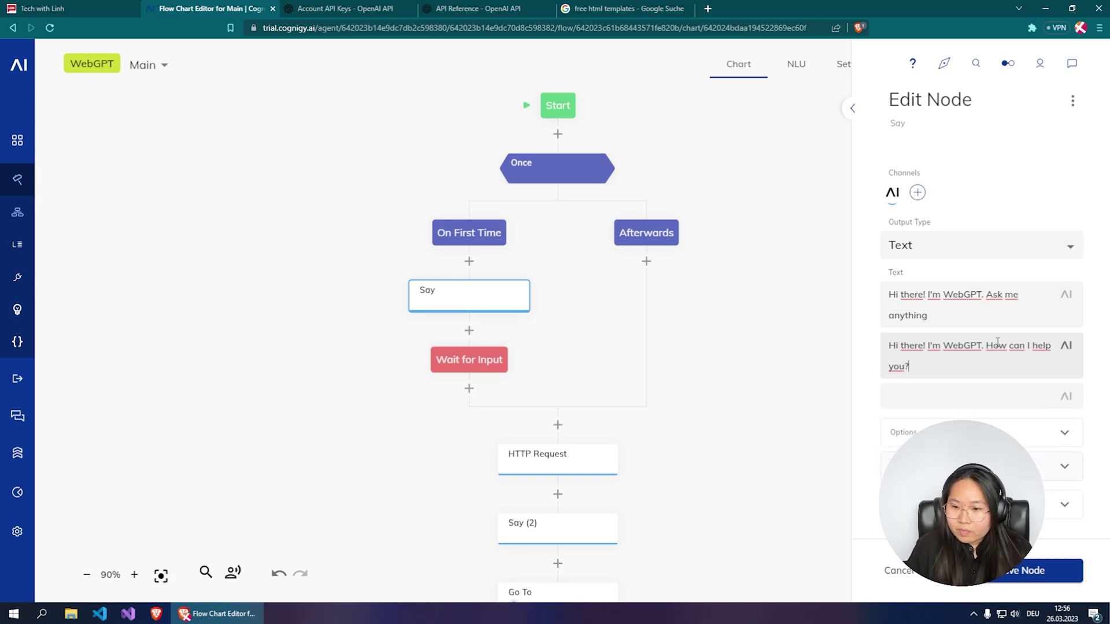
{"action": "left_click", "coordinate": [1024, 572]}
Send 'hi' in the test chat to check the greeting, then close it.
{"action": "scroll", "coordinate": [767, 470], "scroll_direction": "down", "scroll_amount": 2}
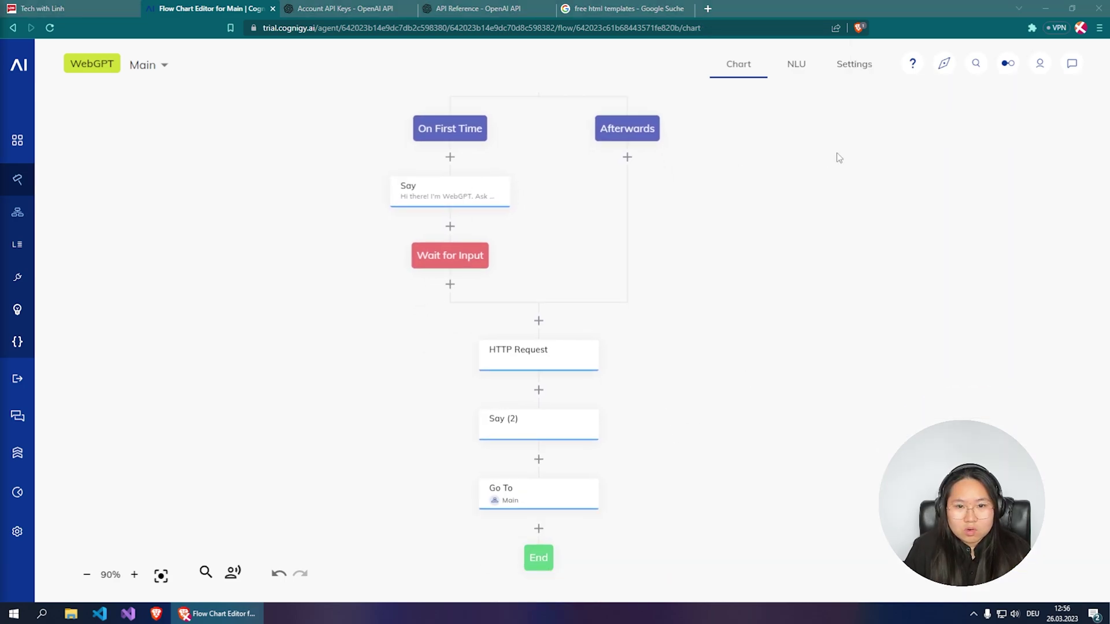
{"action": "left_click", "coordinate": [1072, 63]}
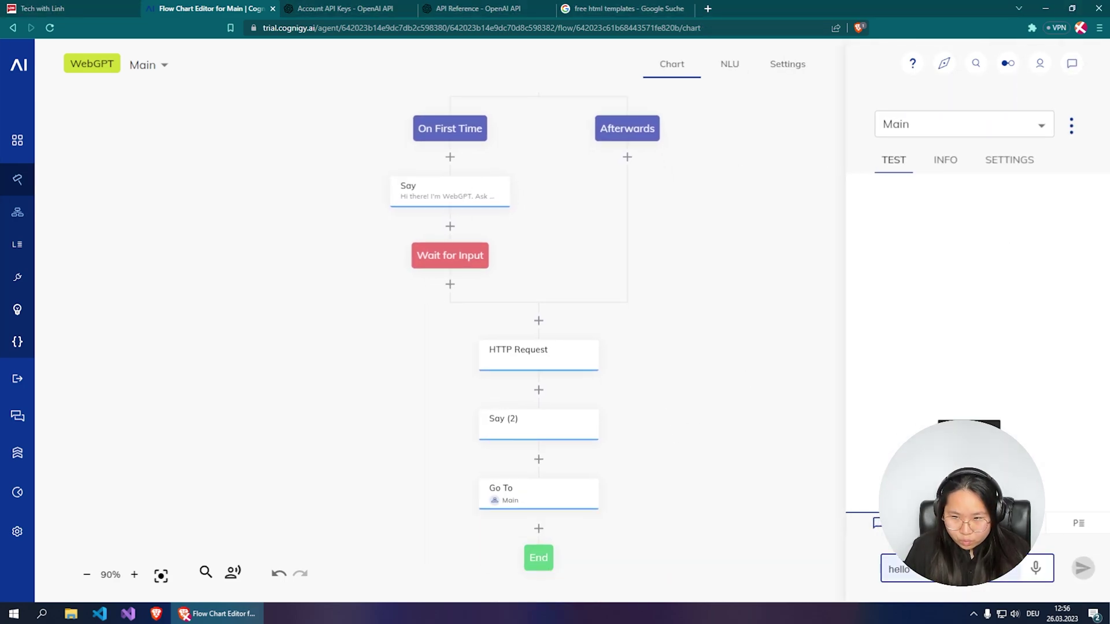
{"action": "left_click", "coordinate": [1082, 568]}
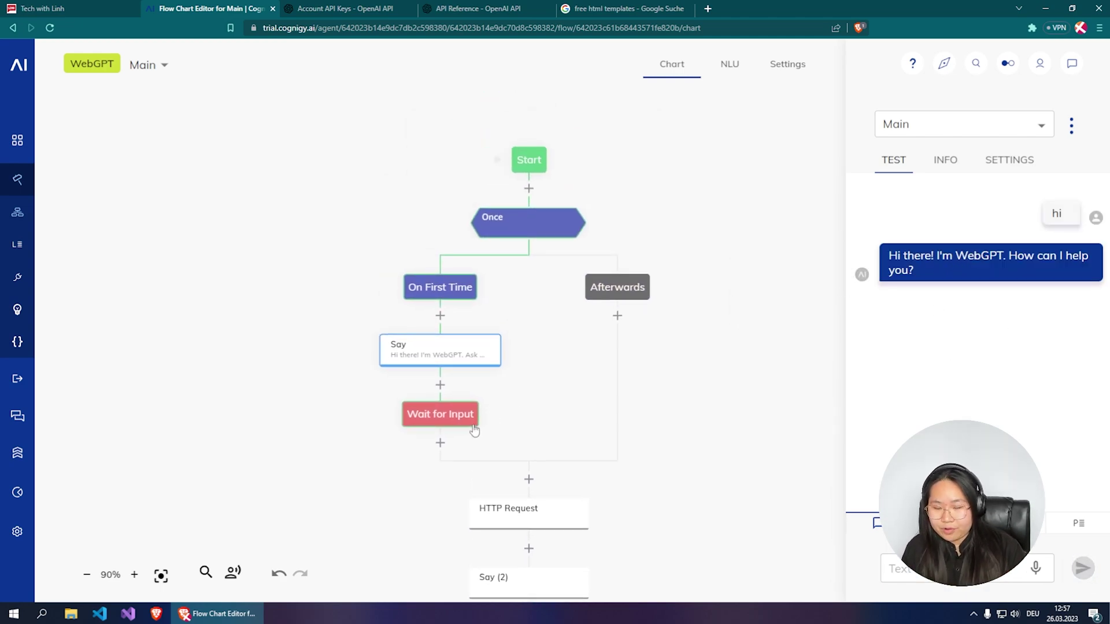
{"action": "left_click", "coordinate": [775, 373]}
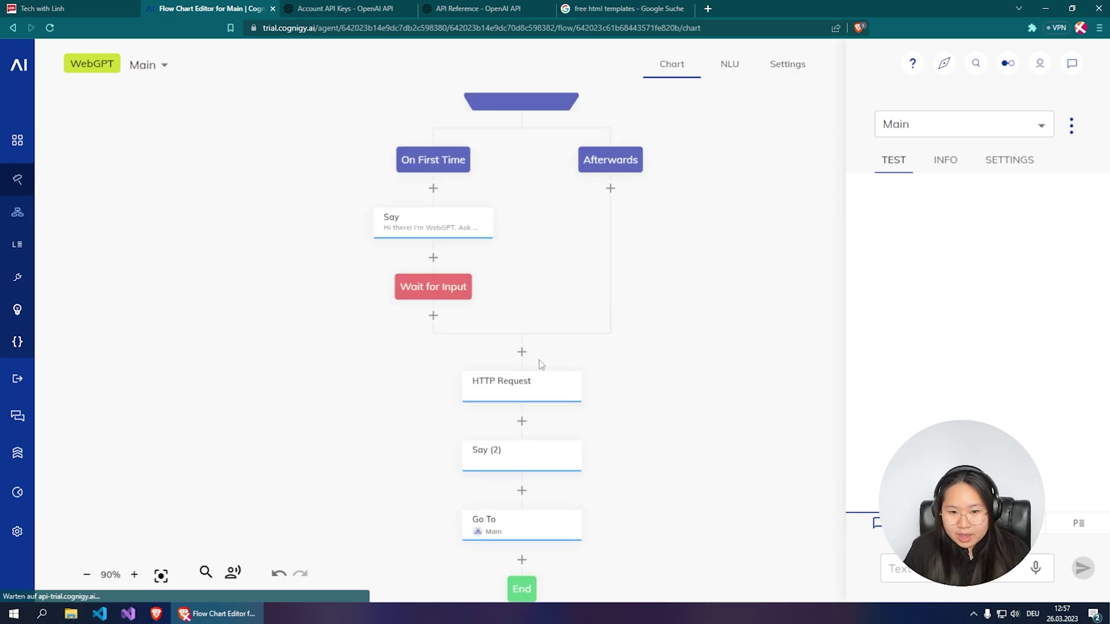
Switch the HTTP Request node's method from GET to POST.
{"action": "left_click", "coordinate": [554, 393]}
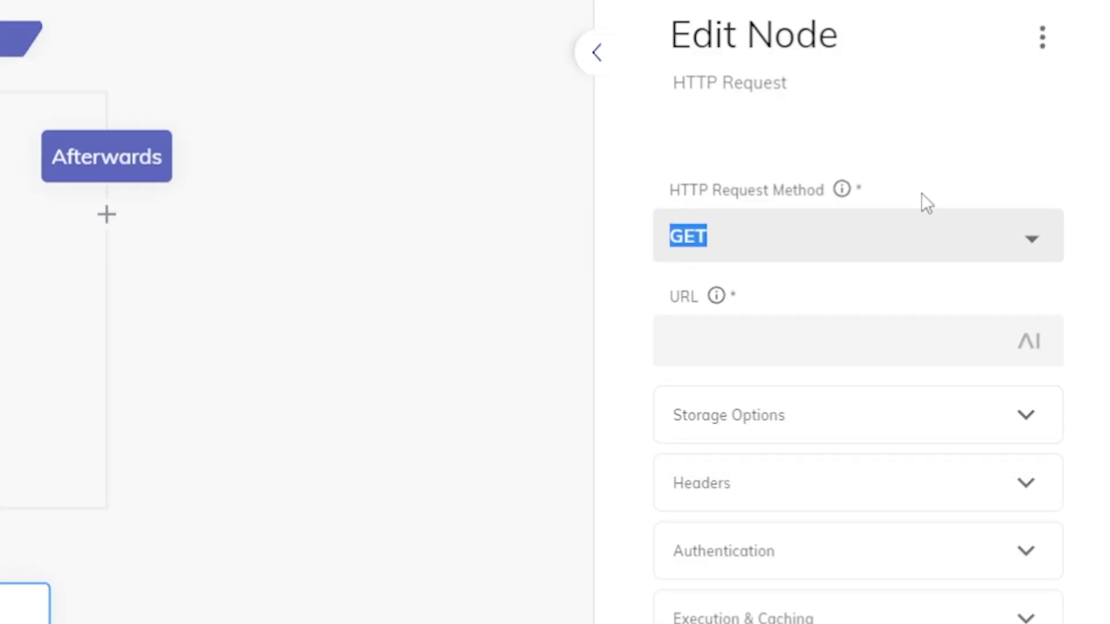
{"action": "left_click", "coordinate": [882, 218]}
{"action": "left_click", "coordinate": [751, 331]}
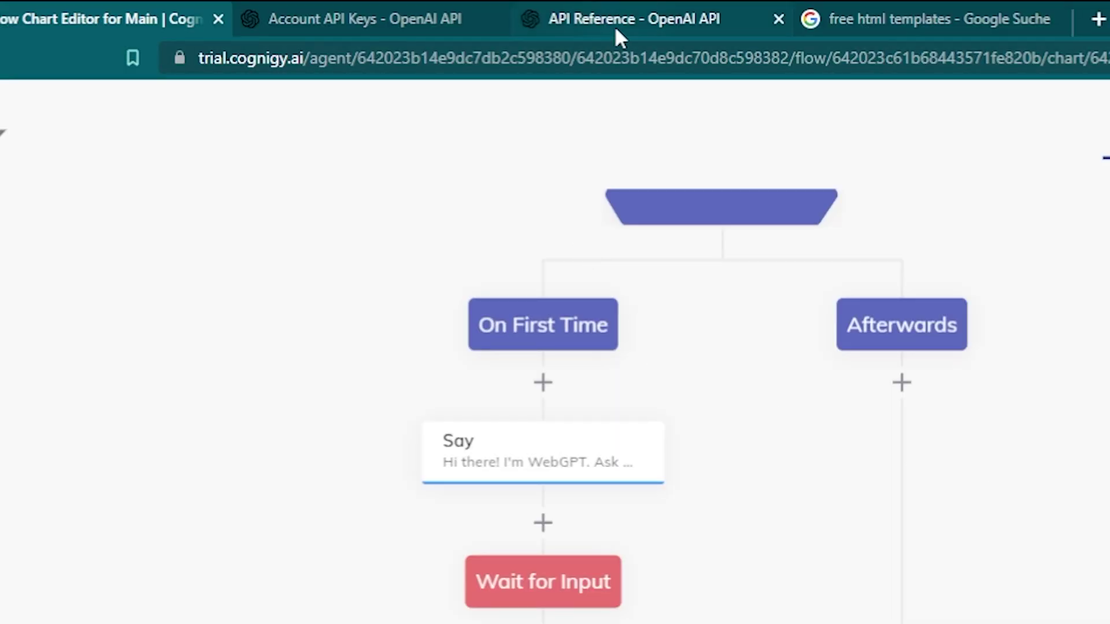
{"action": "left_click", "coordinate": [622, 18]}
{"action": "left_click_drag", "start_coordinate": [622, 17], "coordinate": [344, 17]}
{"action": "left_click_drag", "start_coordinate": [352, 58], "coordinate": [174, 57]}
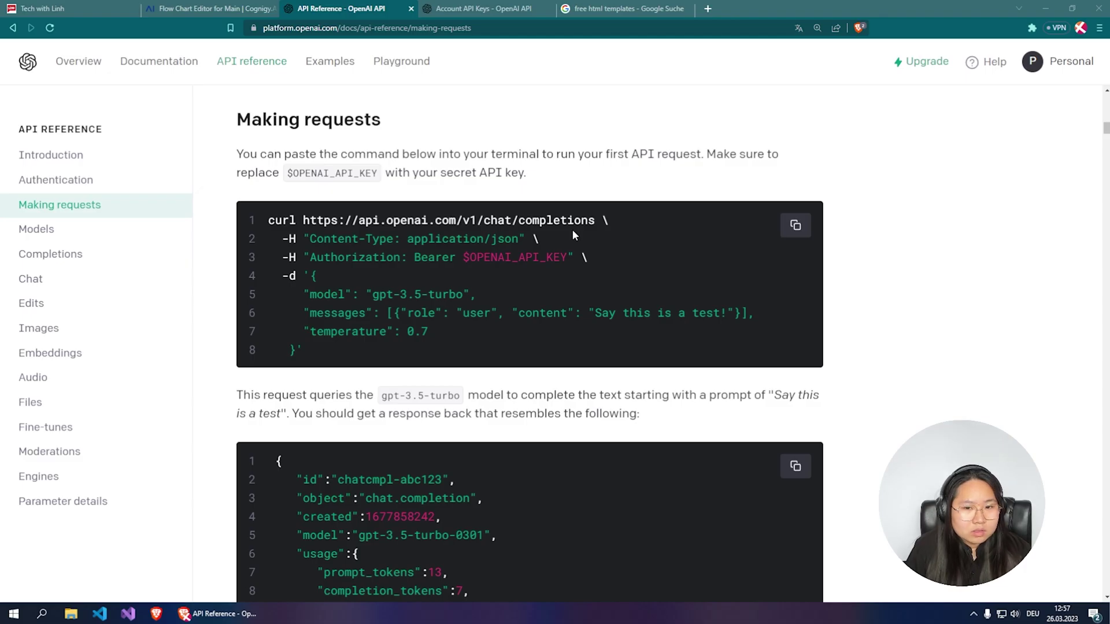
{"action": "left_click_drag", "start_coordinate": [309, 355], "coordinate": [268, 218]}
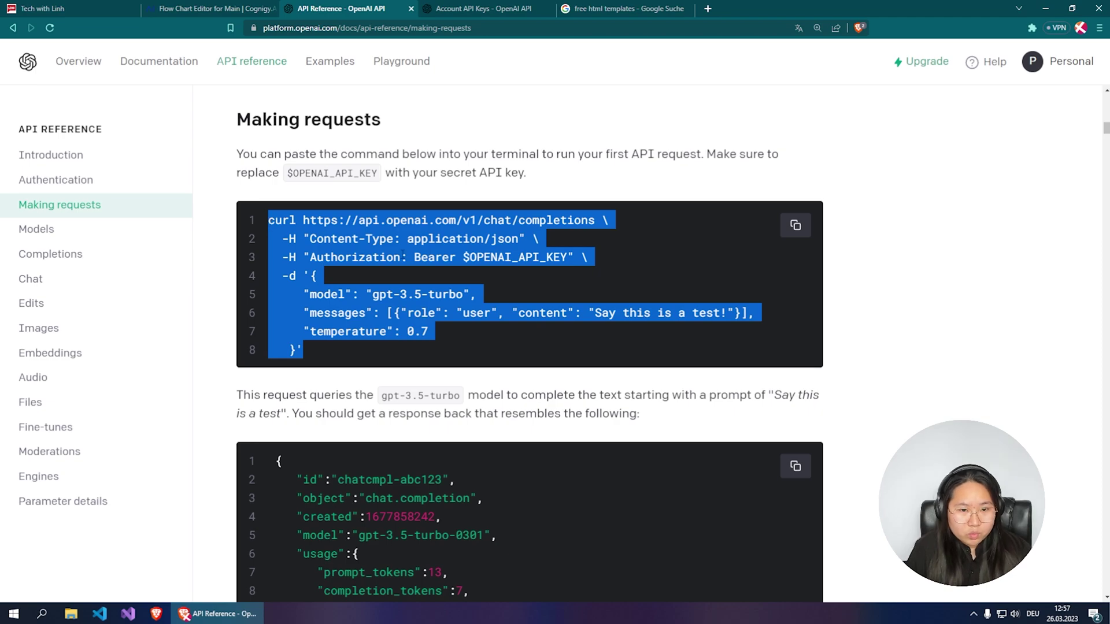
{"action": "left_click", "coordinate": [255, 265]}
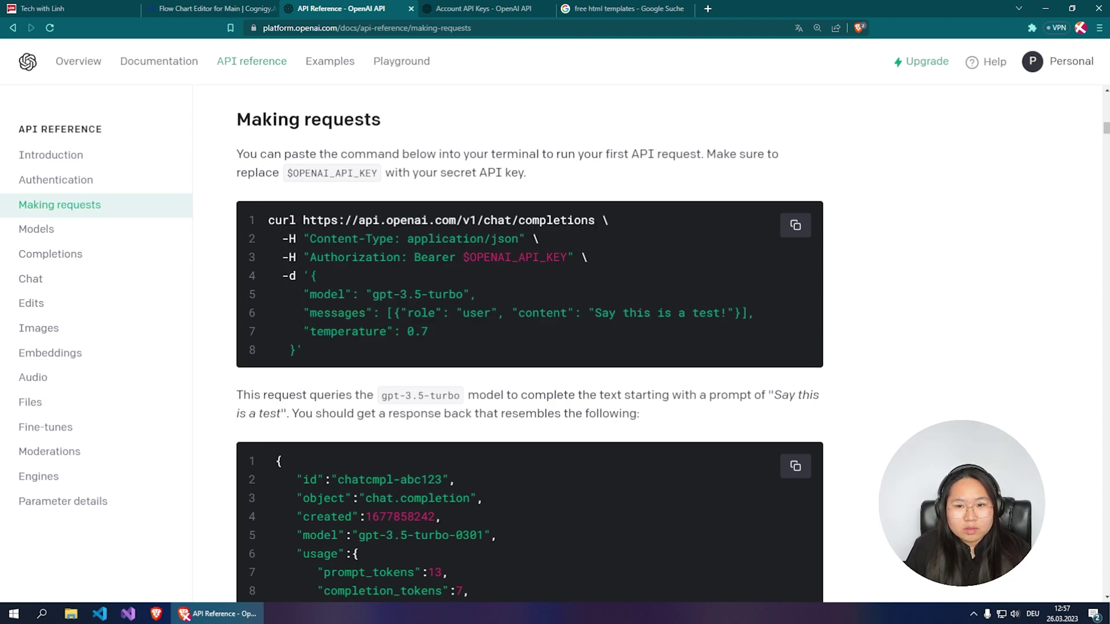
{"action": "left_click_drag", "start_coordinate": [595, 220], "coordinate": [303, 221]}
{"action": "right_click", "coordinate": [370, 220]}
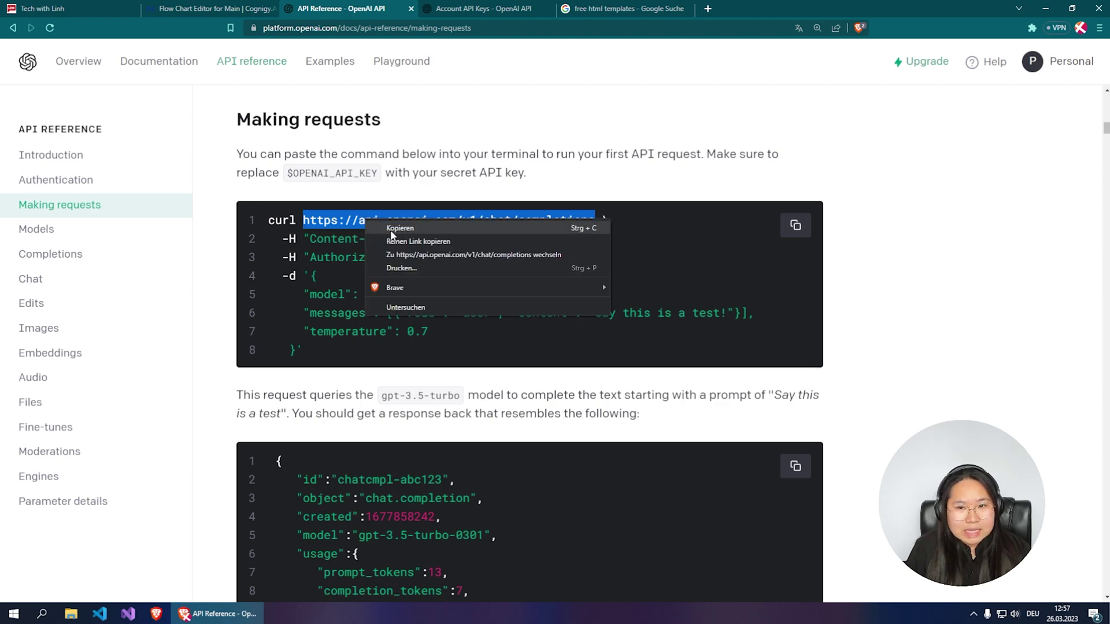
{"action": "left_click", "coordinate": [373, 230]}
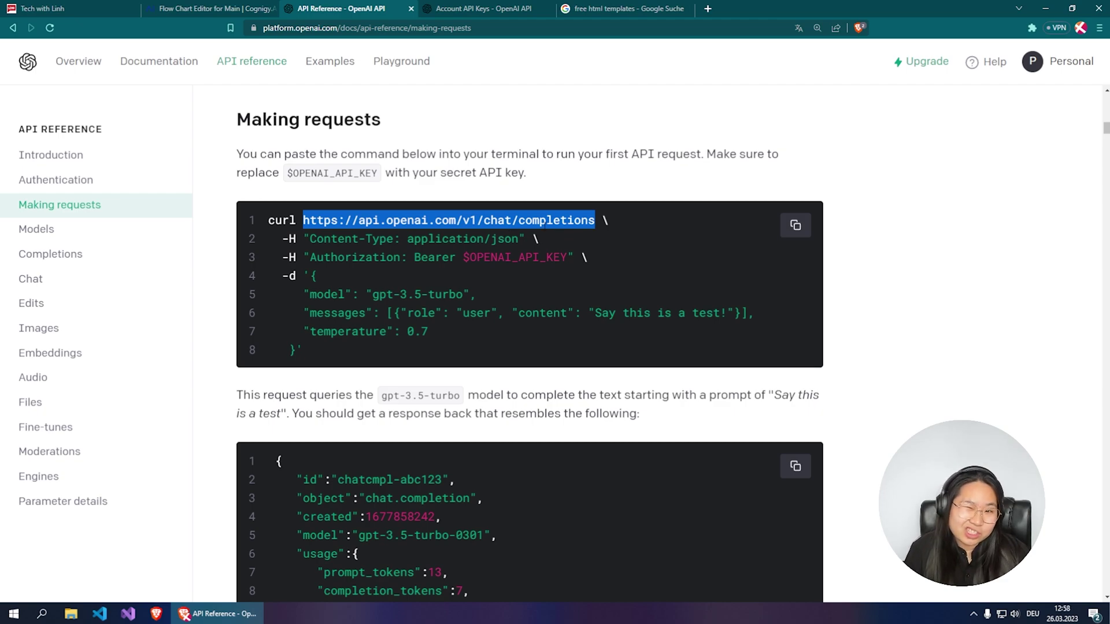
Paste the chat completions endpoint into the HTTP Request URL field.
{"action": "left_click", "coordinate": [227, 6]}
{"action": "left_click", "coordinate": [937, 251]}
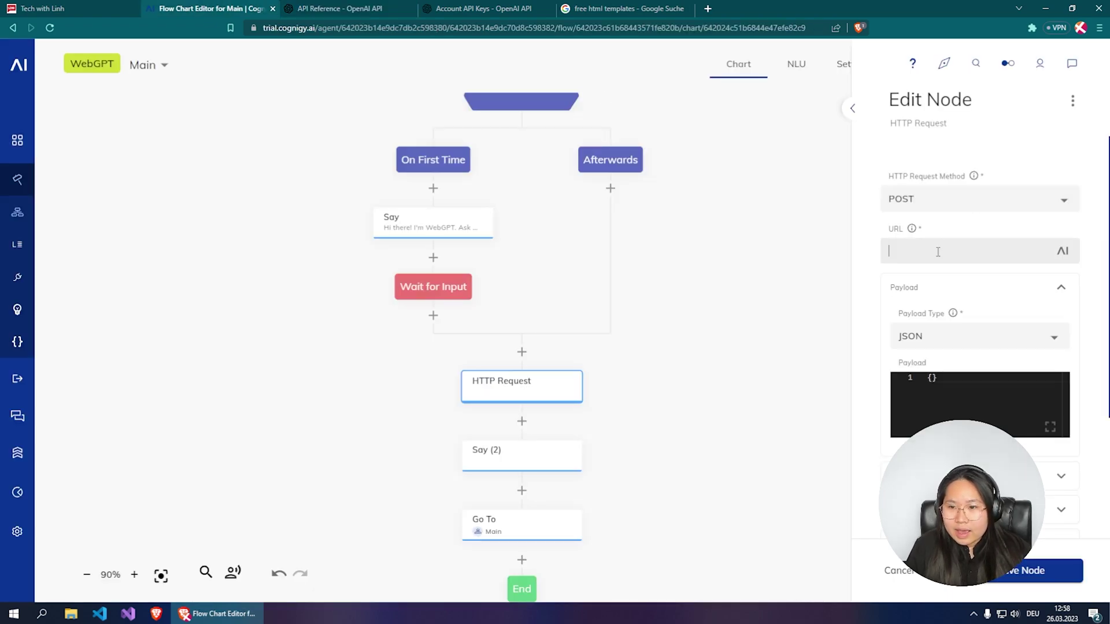
{"action": "key", "text": "ctrl+v"}
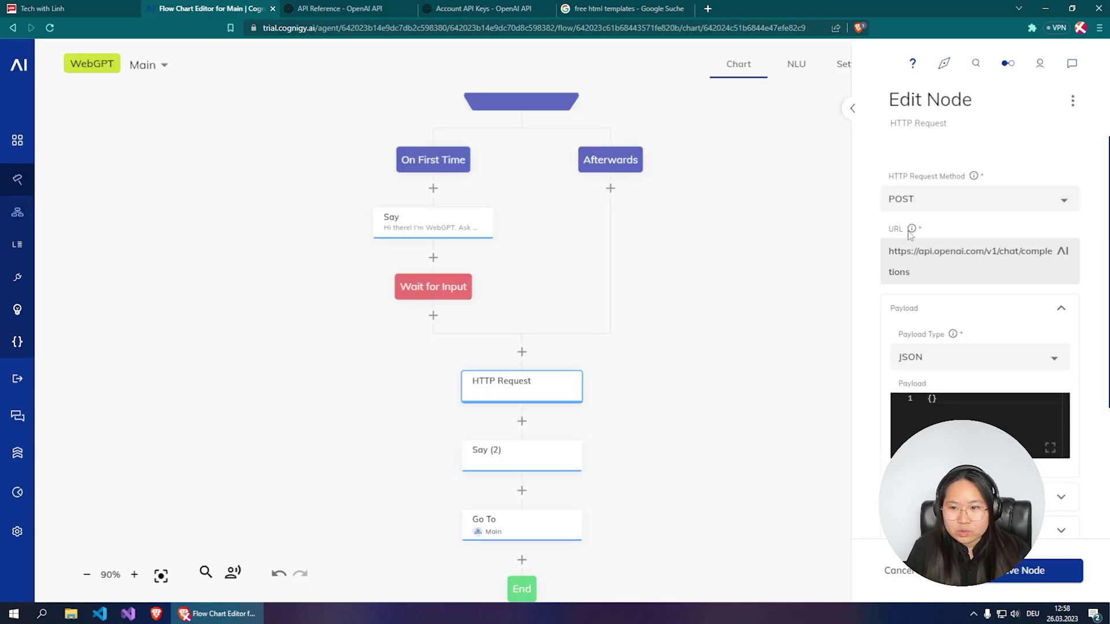
{"action": "left_click_drag", "start_coordinate": [889, 228], "coordinate": [927, 233]}
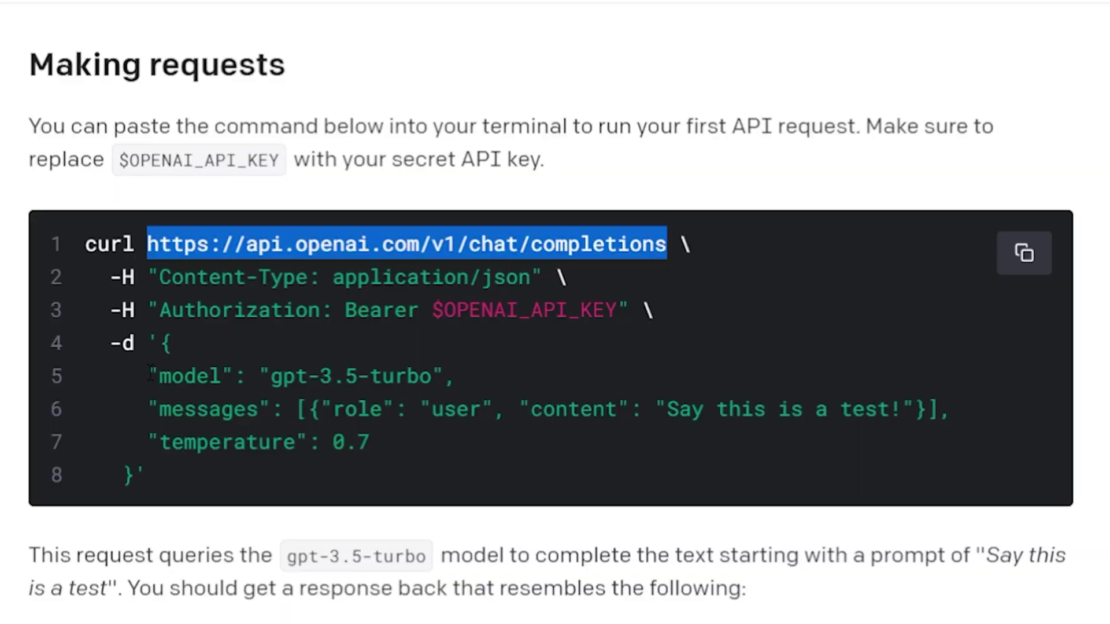
Copy the model, messages and temperature lines of the docs' request body.
{"action": "left_click_drag", "start_coordinate": [149, 374], "coordinate": [360, 445]}
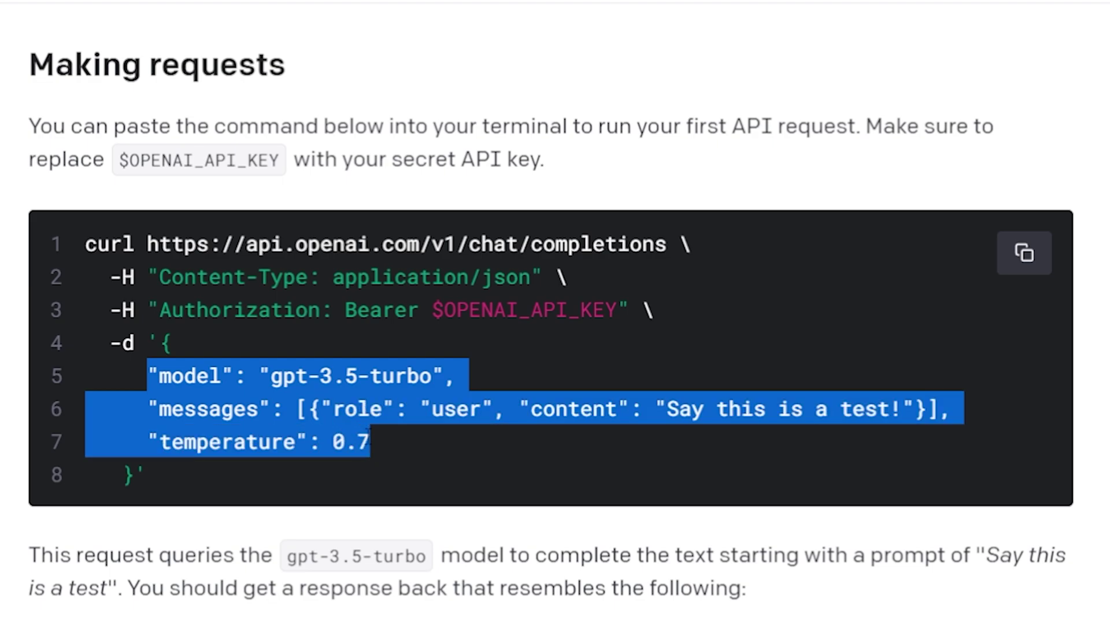
{"action": "right_click", "coordinate": [350, 392]}
{"action": "left_click", "coordinate": [370, 402]}
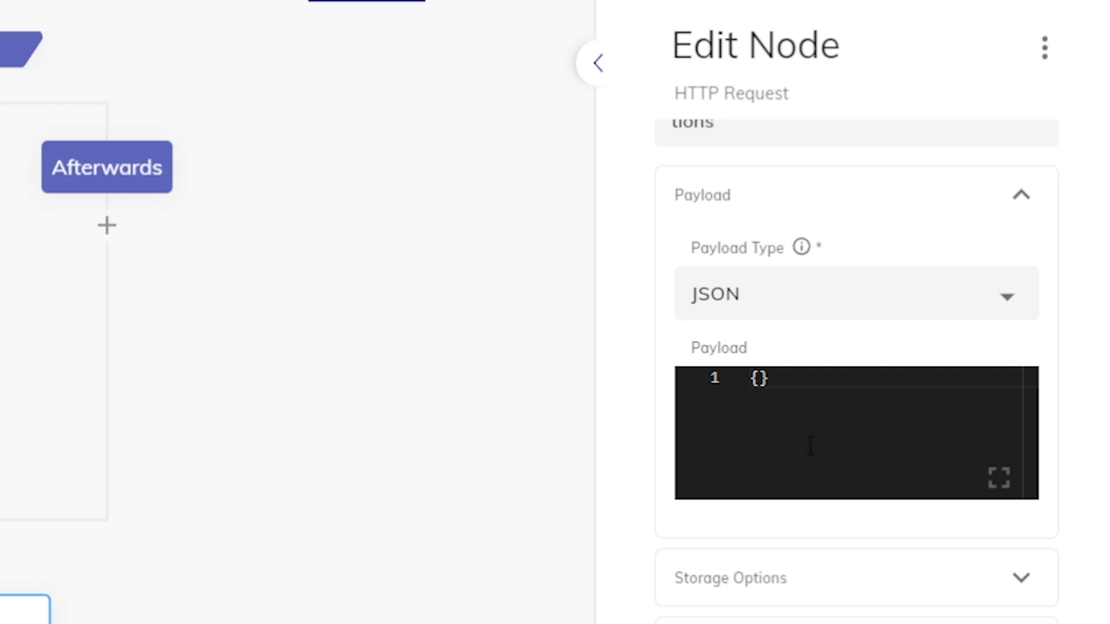
Paste the gpt-3.5-turbo body with temperature 0.7 into the payload and review it fullscreen.
{"action": "left_click", "coordinate": [762, 390]}
{"action": "key", "text": "ctrl+v"}
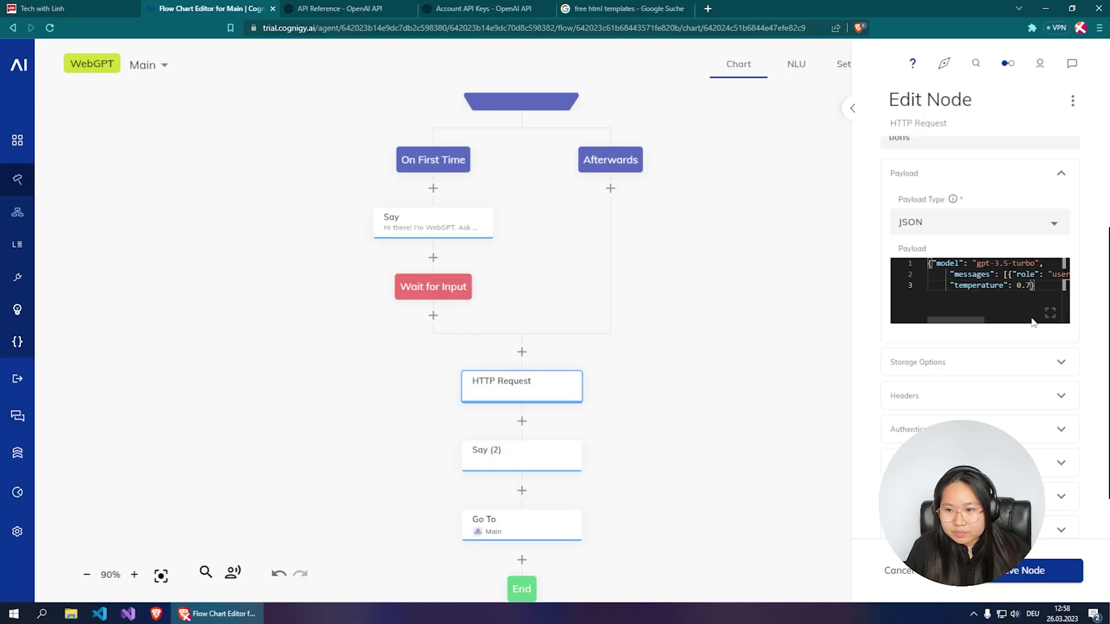
{"action": "left_click", "coordinate": [998, 477]}
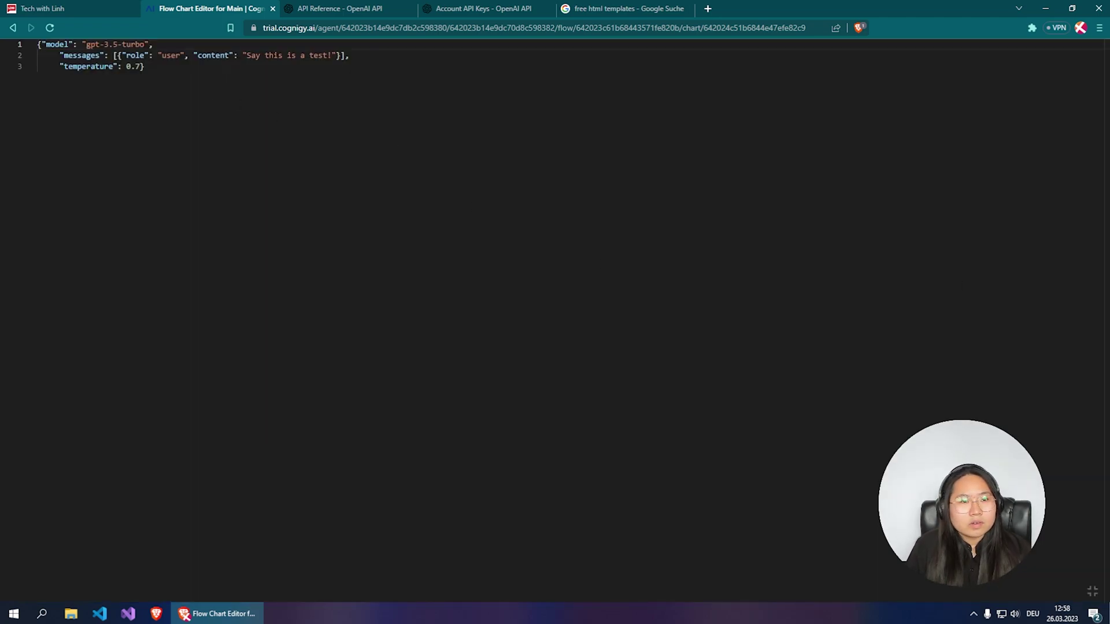
{"action": "left_click", "coordinate": [142, 67]}
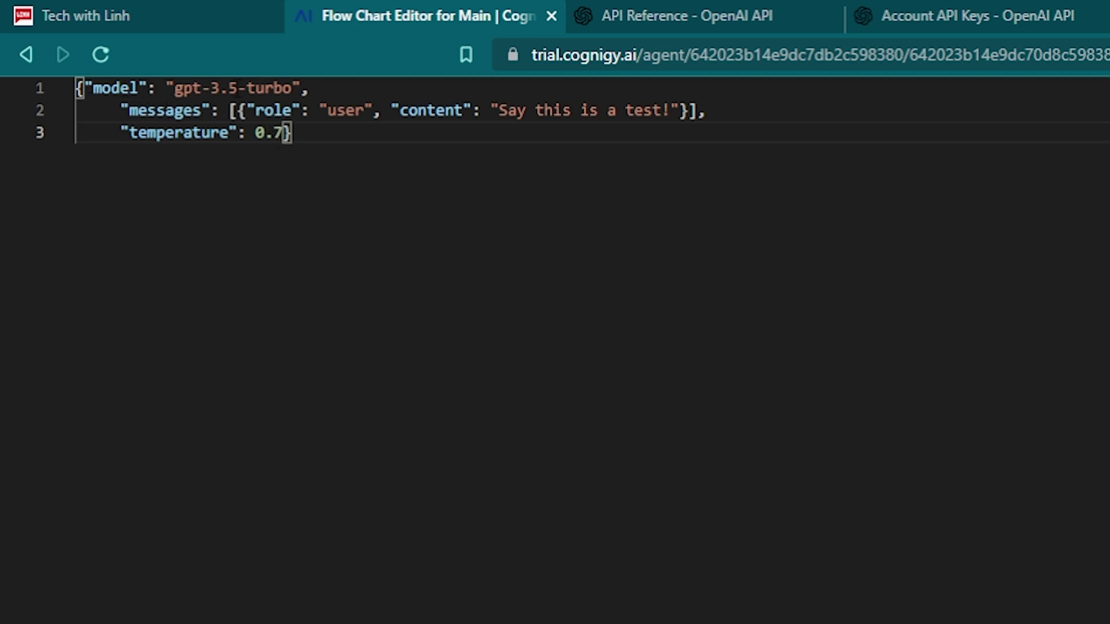
{"action": "left_click_drag", "start_coordinate": [209, 88], "coordinate": [685, 110]}
{"action": "left_click", "coordinate": [328, 109]}
{"action": "left_click", "coordinate": [248, 110]}
{"action": "left_click", "coordinate": [417, 129]}
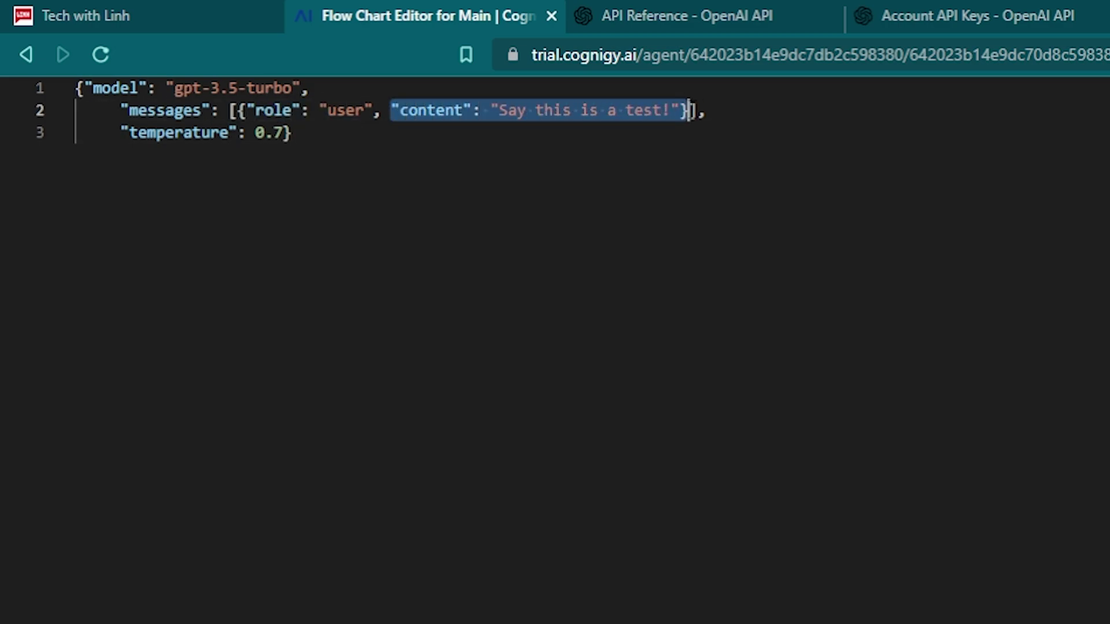
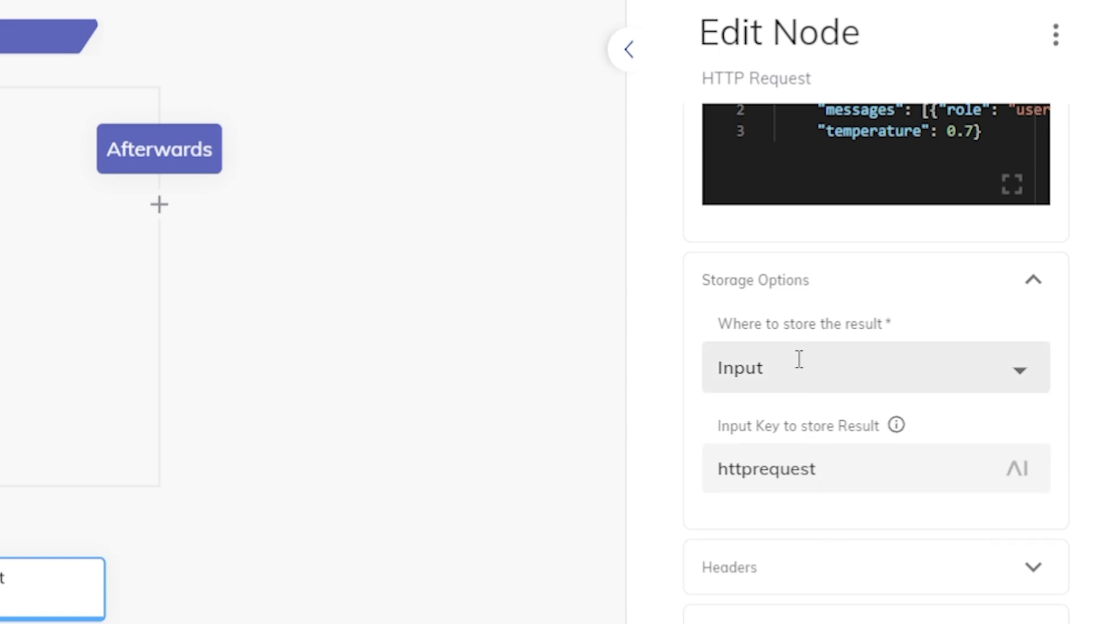
Store the HTTP Request result in Context under httprequest and begin a new header key.
{"action": "left_click", "coordinate": [815, 463]}
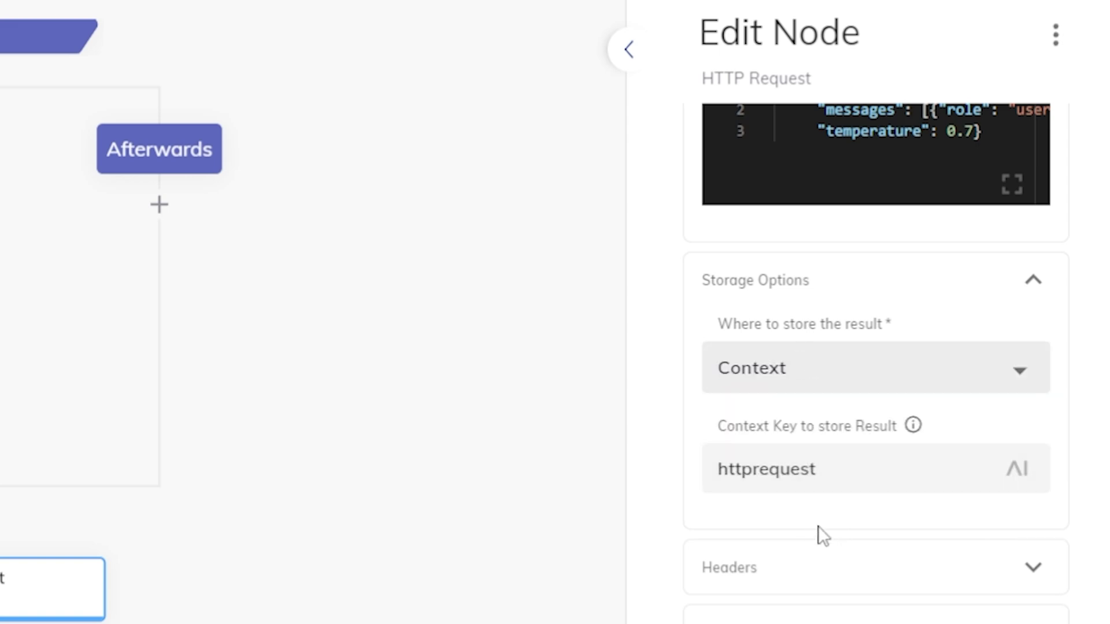
{"action": "scroll", "coordinate": [820, 535], "scroll_direction": "down", "scroll_amount": 1}
{"action": "left_click", "coordinate": [891, 504]}
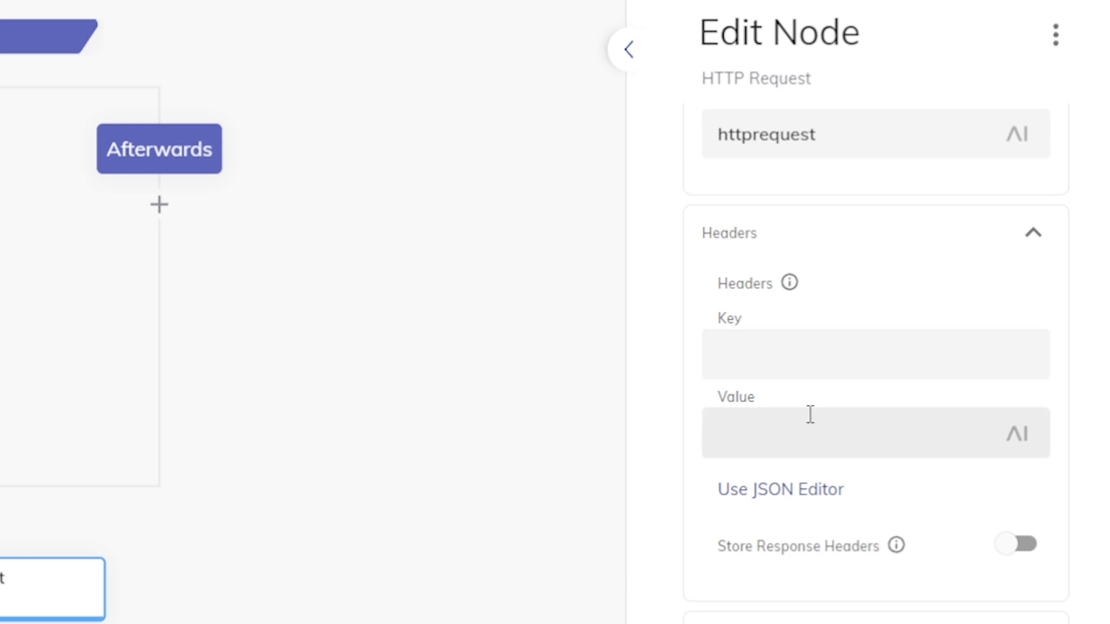
{"action": "left_click", "coordinate": [784, 367]}
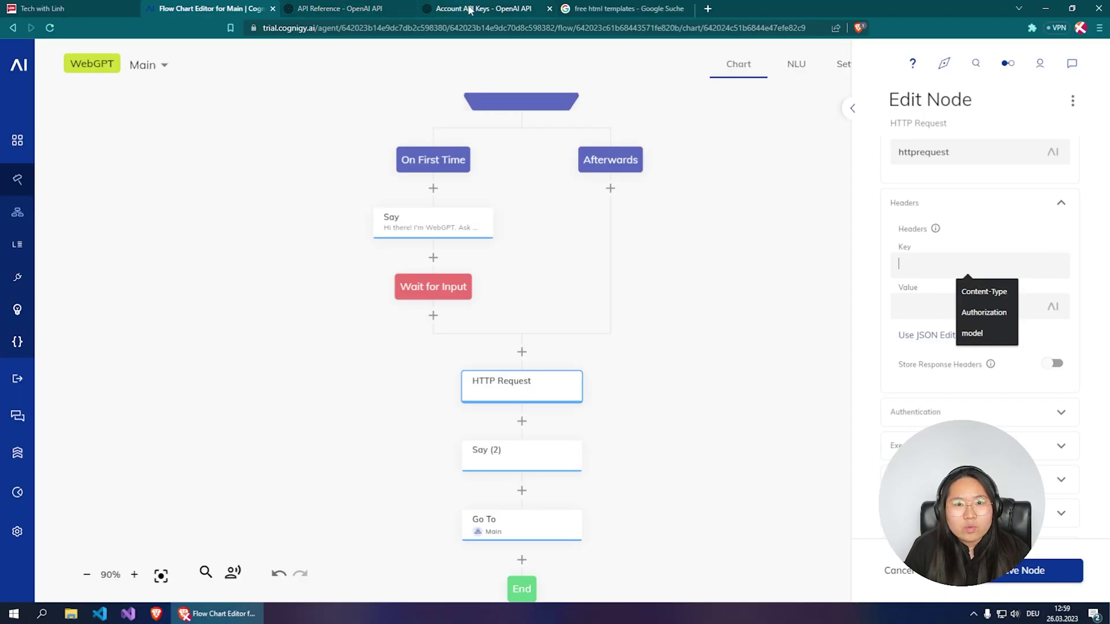
Copy the 'Content-Type: application/json' line from the API Reference curl example.
{"action": "left_click", "coordinate": [364, 8]}
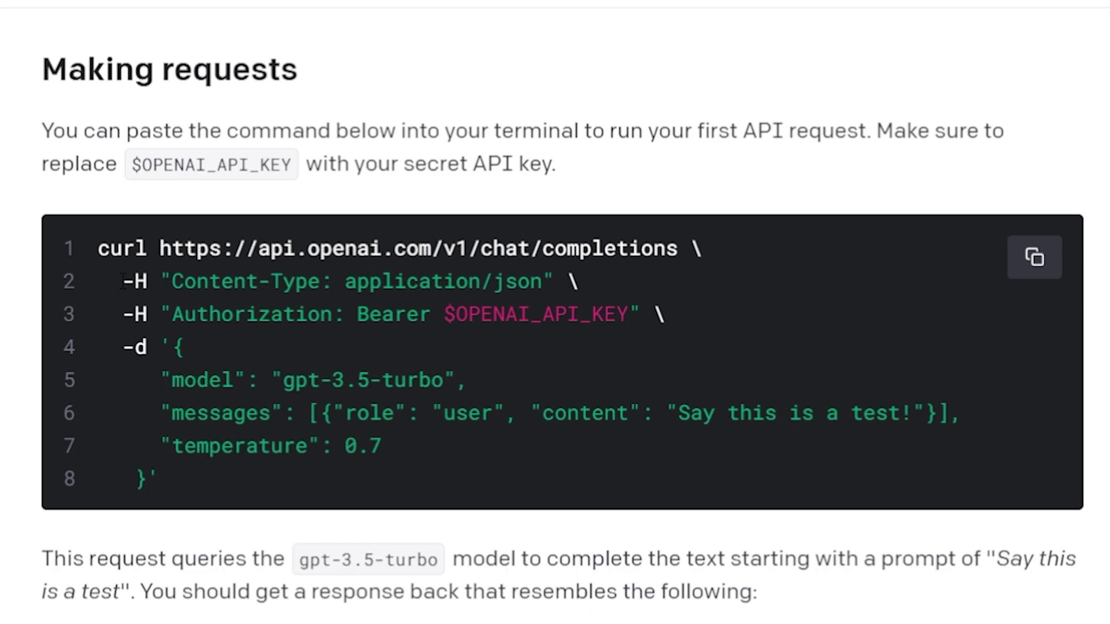
{"action": "left_click_drag", "start_coordinate": [121, 282], "coordinate": [726, 313]}
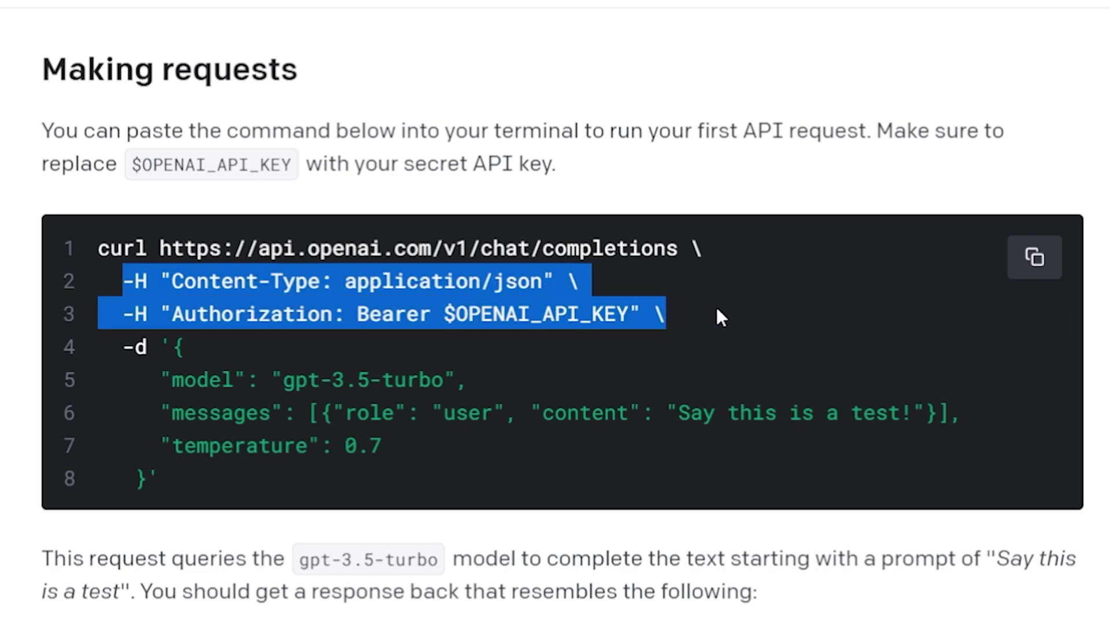
{"action": "left_click", "coordinate": [174, 285]}
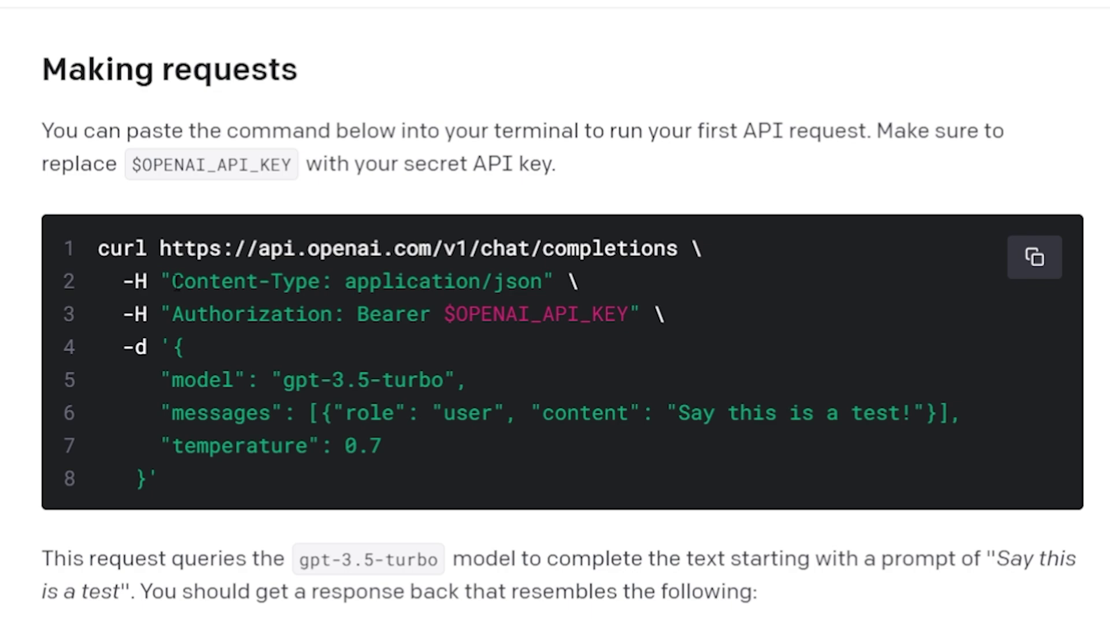
{"action": "left_click_drag", "start_coordinate": [174, 281], "coordinate": [548, 282]}
{"action": "key", "text": "ctrl+c"}
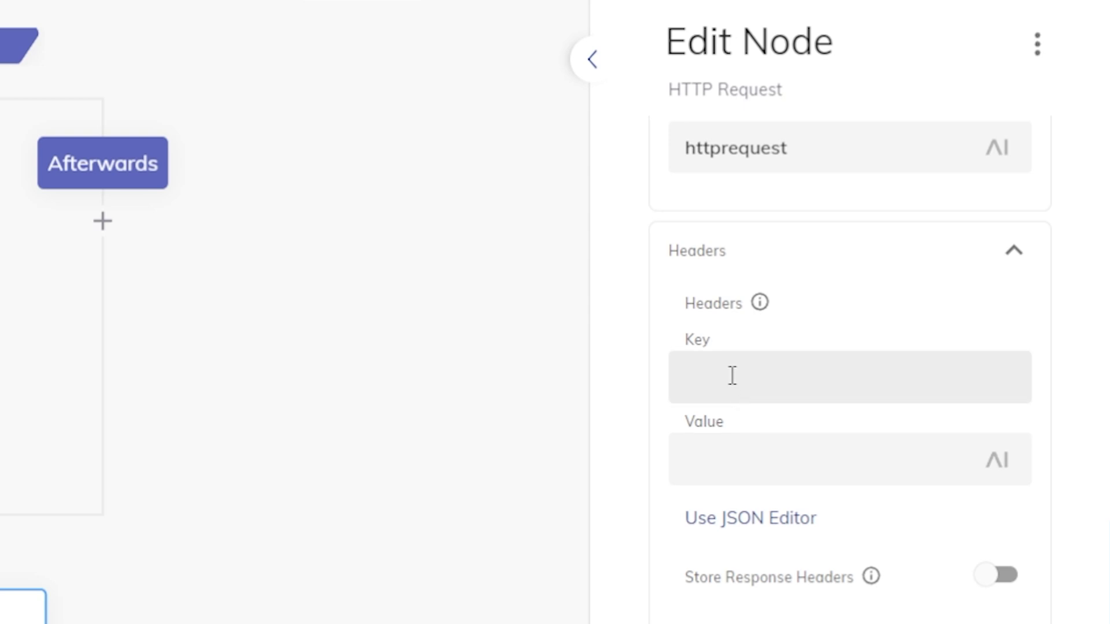
Add a header with key Content-Type and value application/json to the HTTP Request node.
{"action": "left_click", "coordinate": [731, 376]}
{"action": "key", "text": "ctrl+v"}
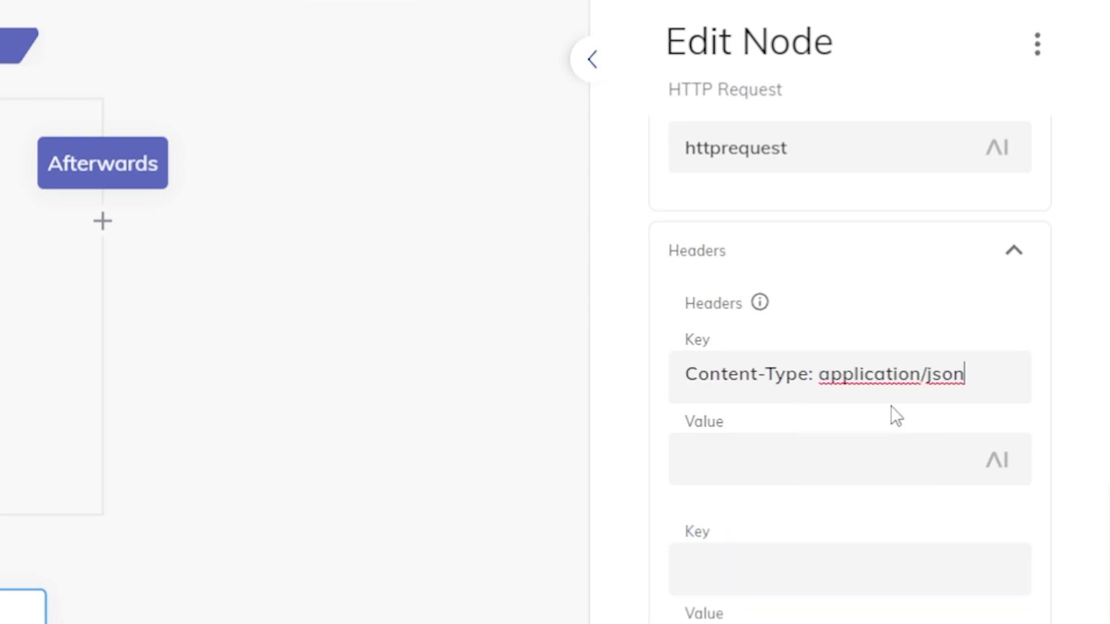
{"action": "left_click_drag", "start_coordinate": [983, 378], "coordinate": [816, 375]}
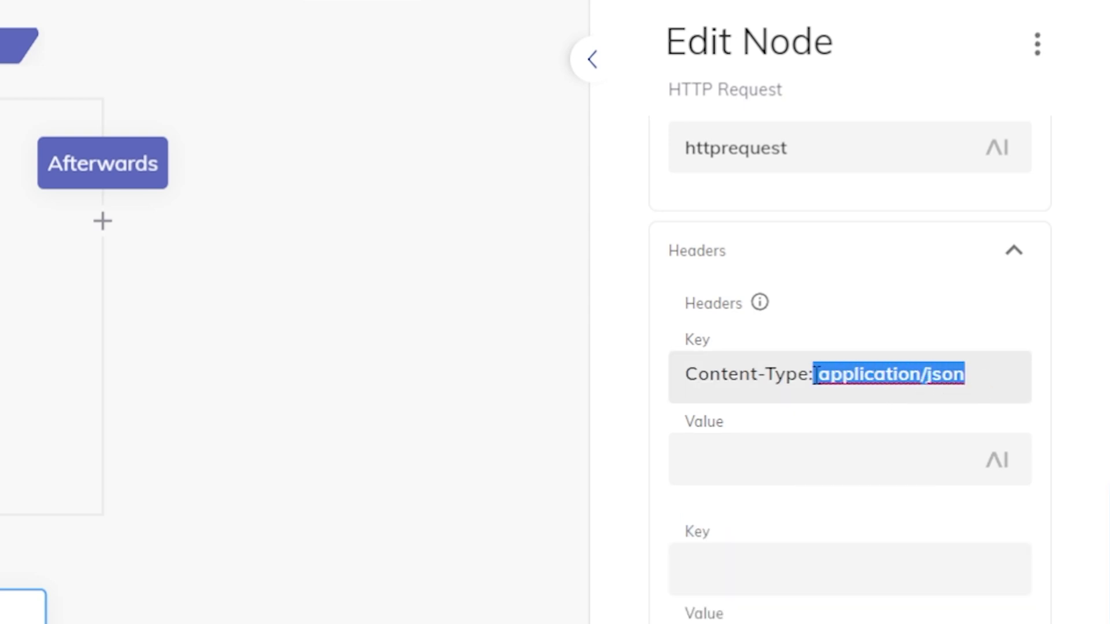
{"action": "key", "text": "ctrl+x"}
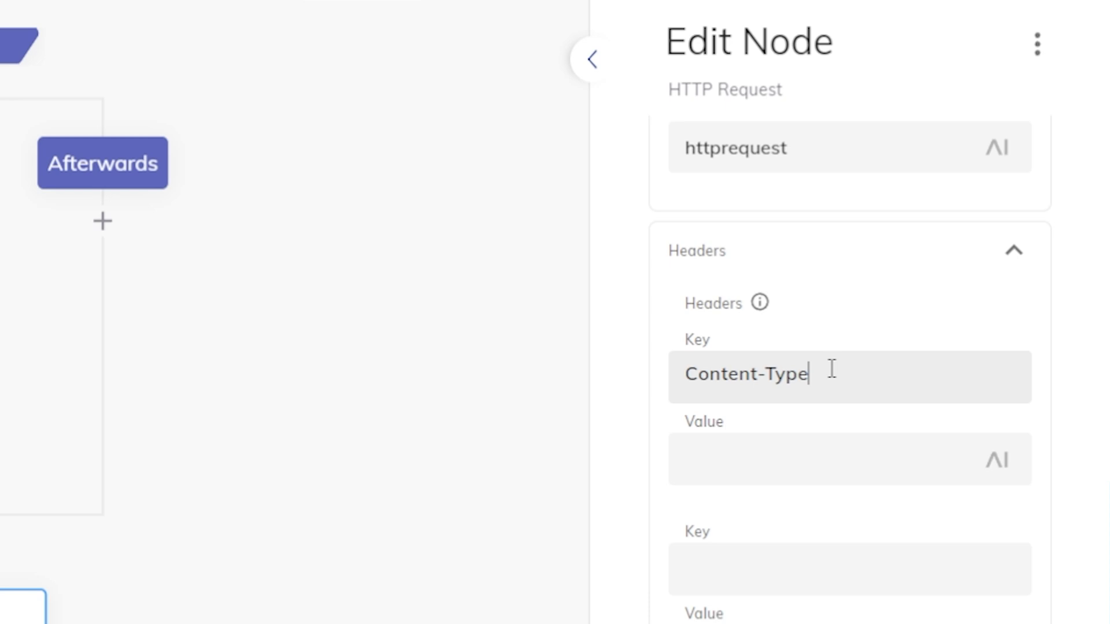
{"action": "left_click", "coordinate": [841, 456]}
{"action": "key", "text": "ctrl+v"}
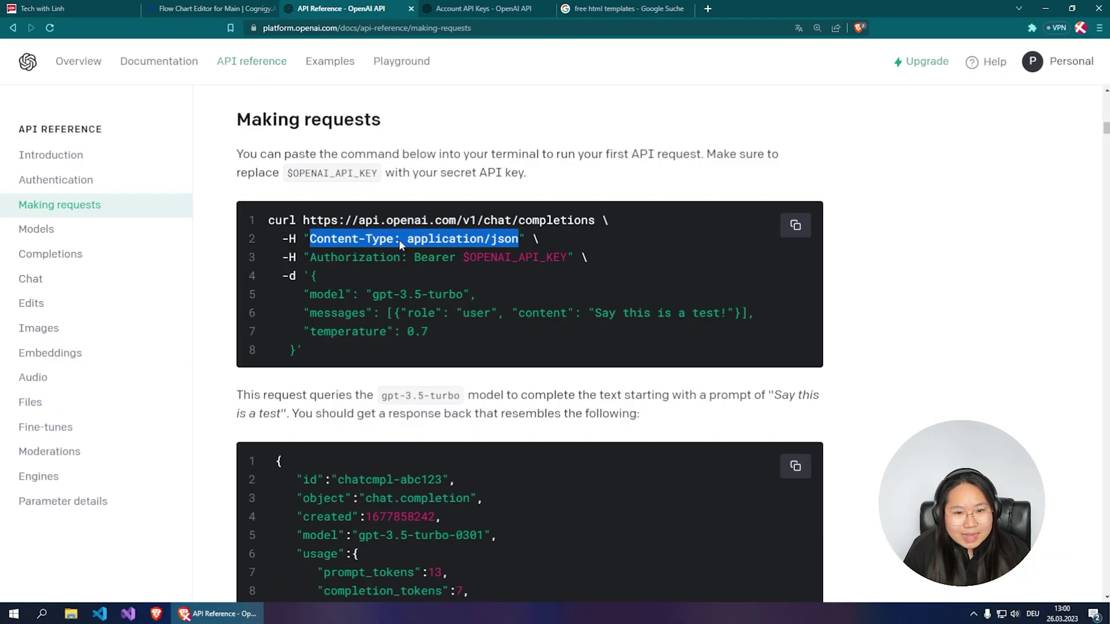
Copy 'Authorization: Bearer' from the curl example in the API Reference.
{"action": "left_click_drag", "start_coordinate": [310, 257], "coordinate": [568, 263]}
{"action": "left_click", "coordinate": [407, 272]}
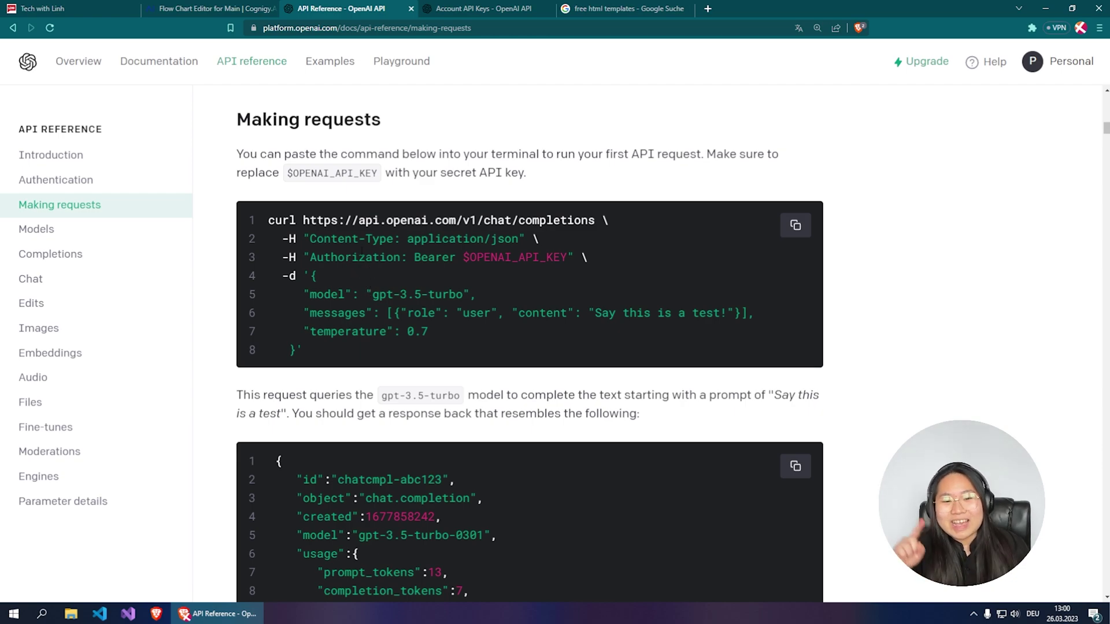
{"action": "left_click_drag", "start_coordinate": [414, 257], "coordinate": [567, 257]}
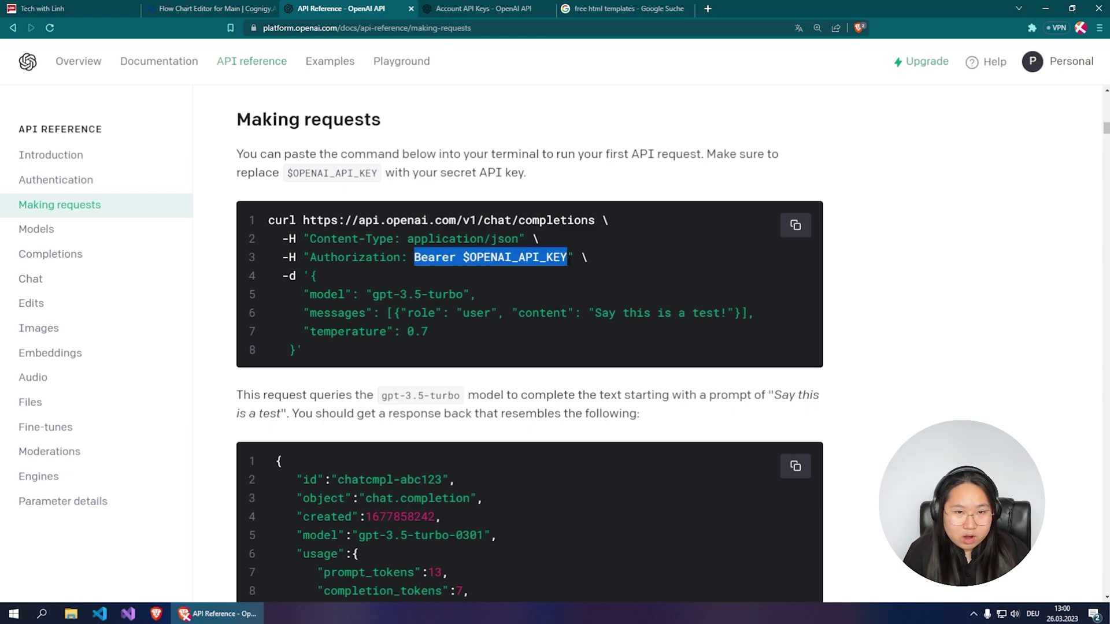
{"action": "left_click_drag", "start_coordinate": [309, 257], "coordinate": [456, 257]}
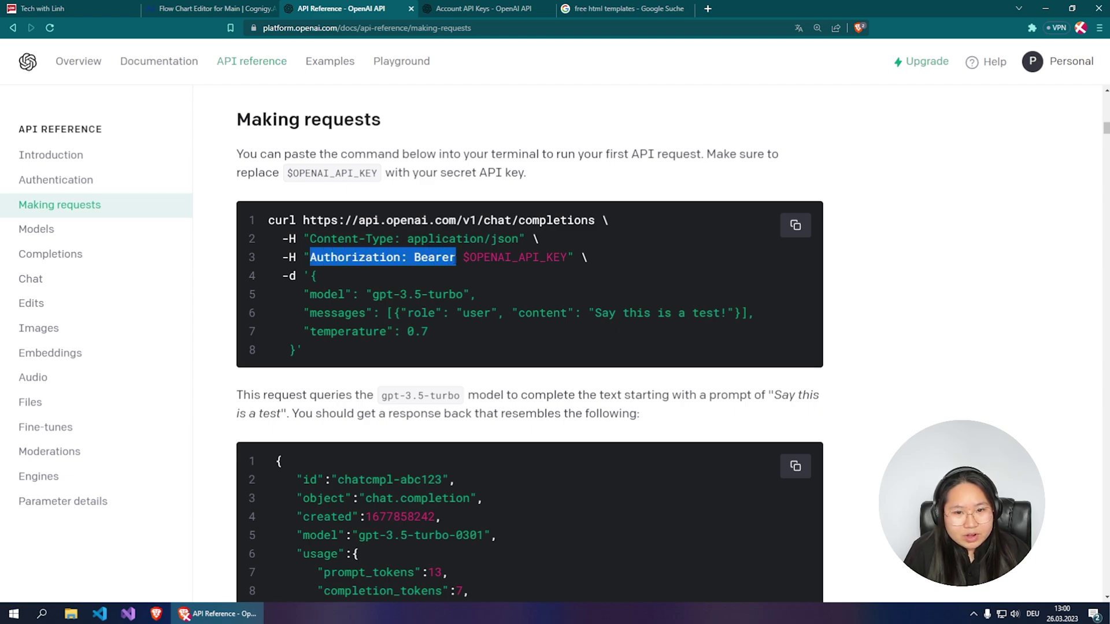
Add a second header keyed Authorization with value Bearer on the HTTP Request node.
{"action": "left_click", "coordinate": [243, 9]}
{"action": "left_click", "coordinate": [939, 365]}
{"action": "key", "text": "ctrl+v"}
{"action": "left_click_drag", "start_coordinate": [996, 359], "coordinate": [969, 363]}
{"action": "key", "text": "BackSpace"}
{"action": "left_click", "coordinate": [974, 402]}
{"action": "key", "text": "ctrl+v"}
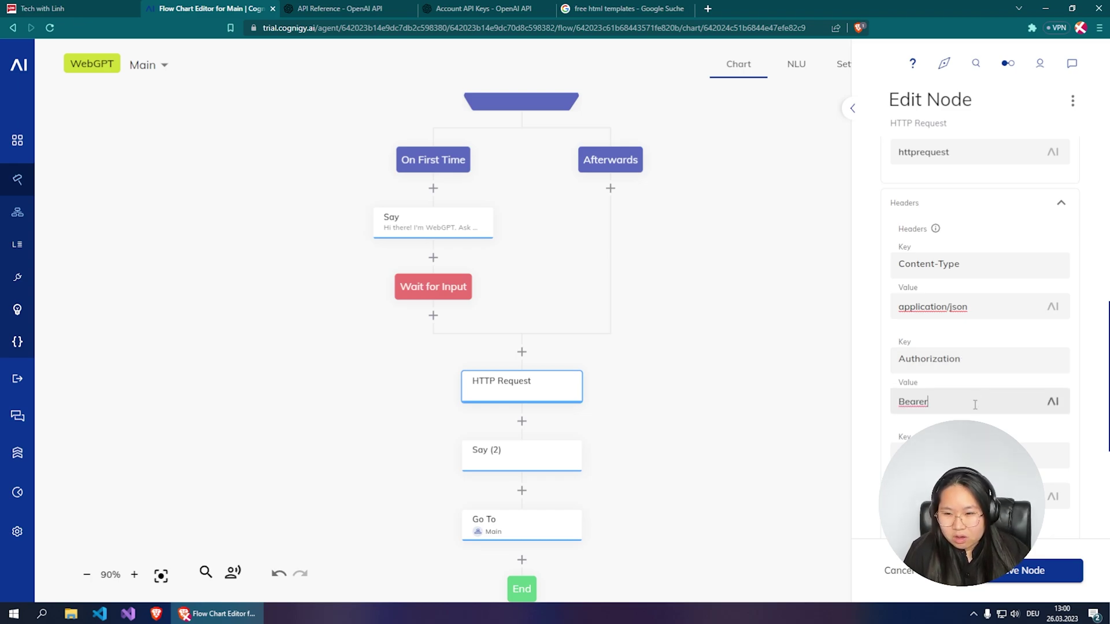
Switch to the OpenAI account's API keys page listing the secret keys.
{"action": "scroll", "coordinate": [974, 402], "scroll_direction": "down", "scroll_amount": 3}
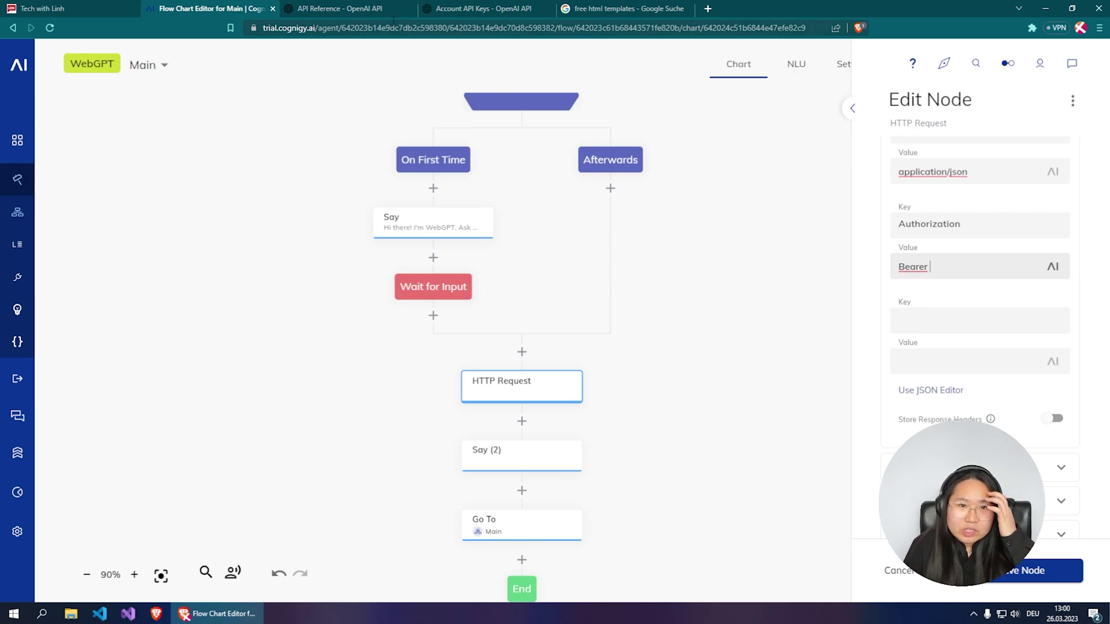
{"action": "left_click", "coordinate": [484, 10]}
{"action": "left_click_drag", "start_coordinate": [261, 131], "coordinate": [554, 144]}
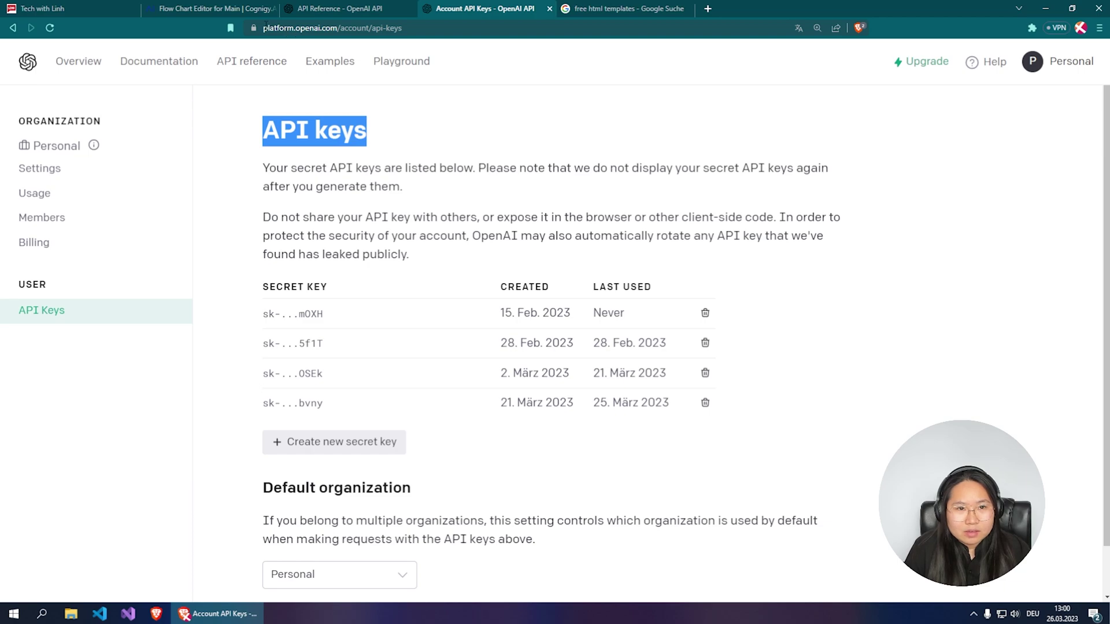
Check the OpenAI account menu, then return via API Reference to the Cognigy flow editor.
{"action": "left_click_drag", "start_coordinate": [266, 27], "coordinate": [341, 28]}
{"action": "left_click", "coordinate": [679, 140]}
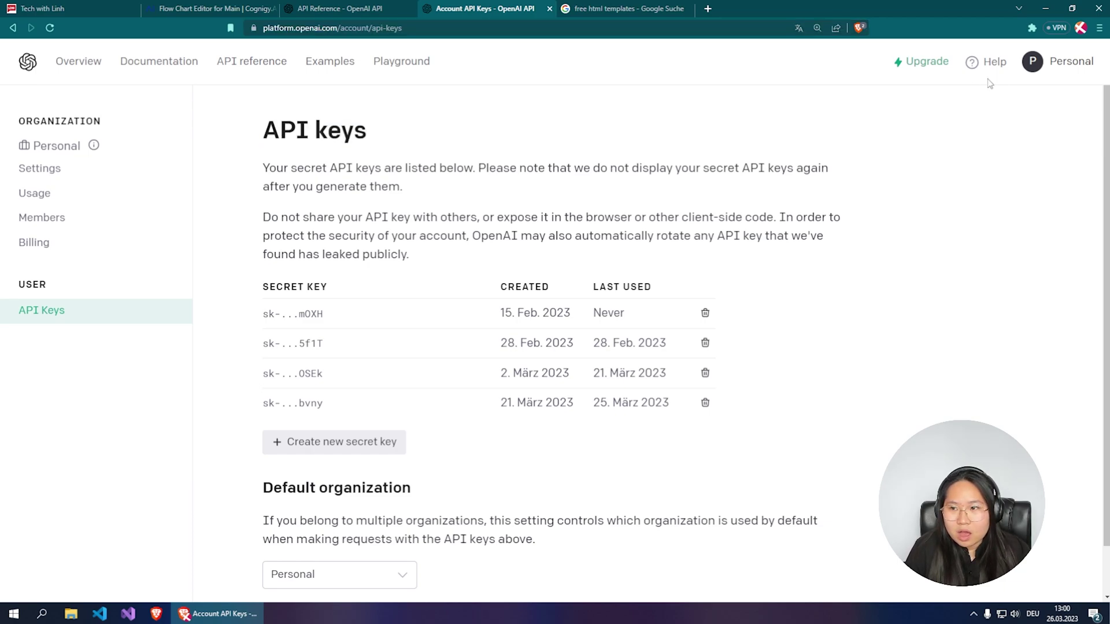
{"action": "left_click", "coordinate": [1034, 61]}
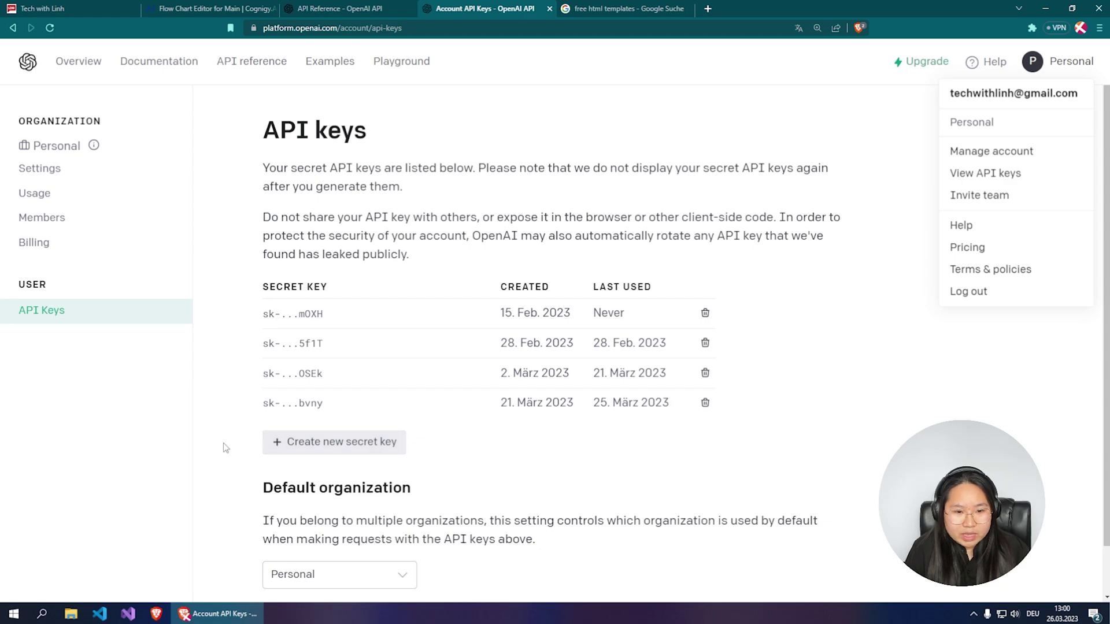
{"action": "left_click", "coordinate": [367, 392]}
{"action": "left_click", "coordinate": [353, 8]}
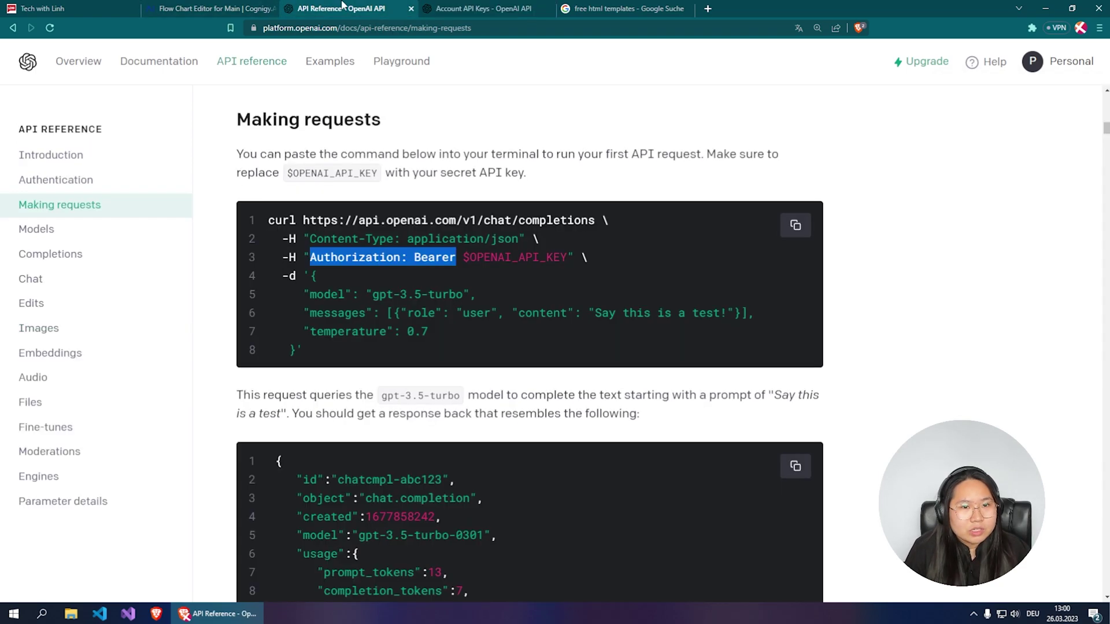
{"action": "left_click", "coordinate": [231, 8]}
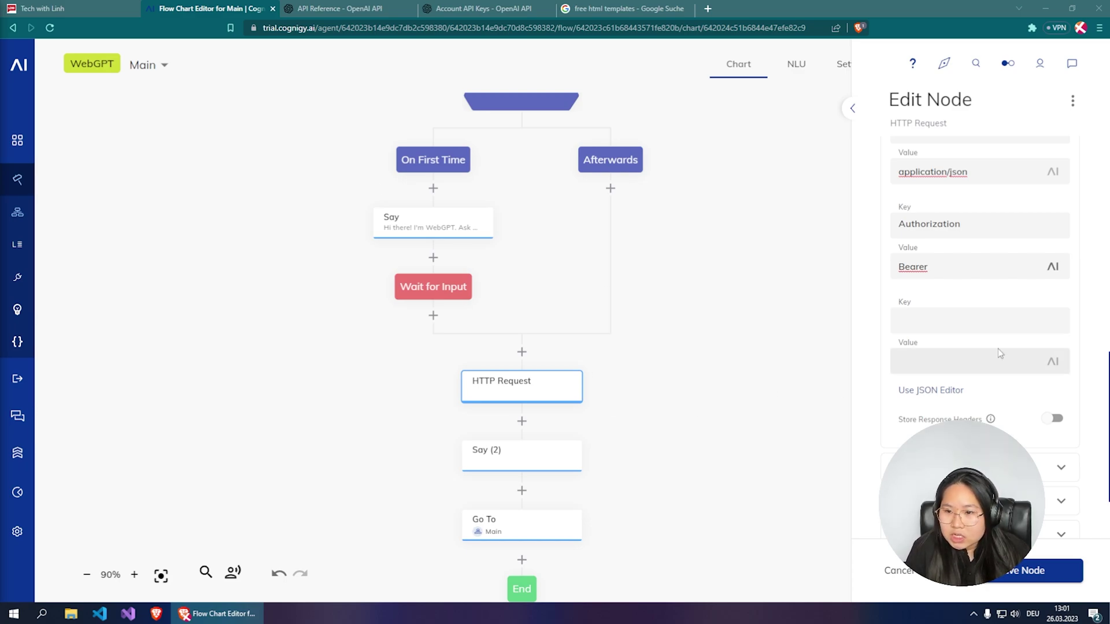
Append the secret API key after Bearer in the Authorization value and save the node.
{"action": "left_click", "coordinate": [968, 354]}
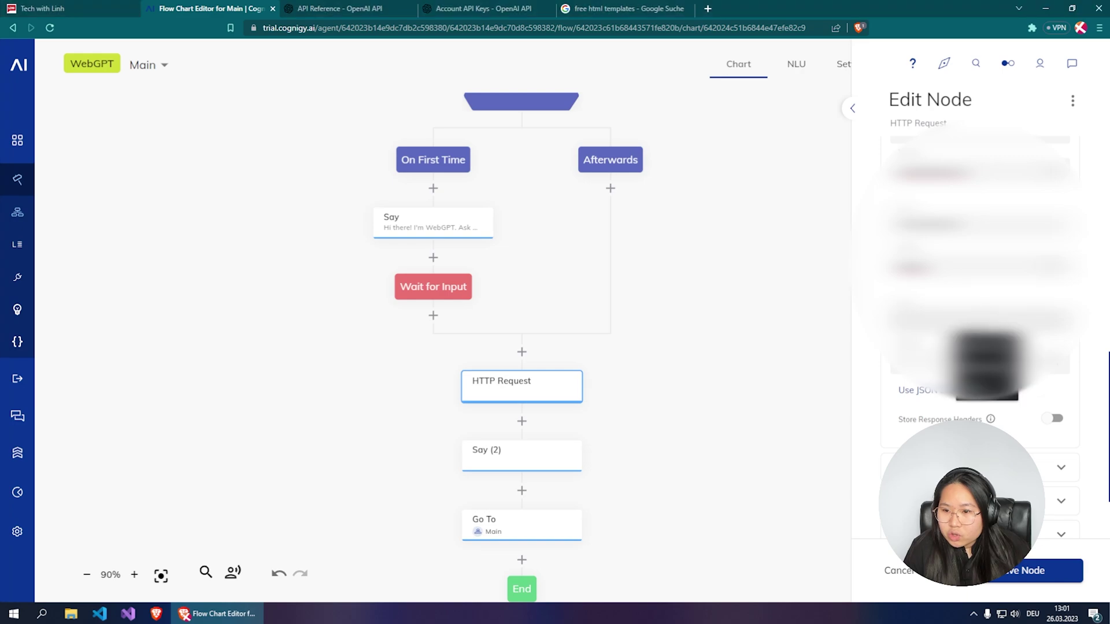
{"action": "key", "text": "ctrl+v"}
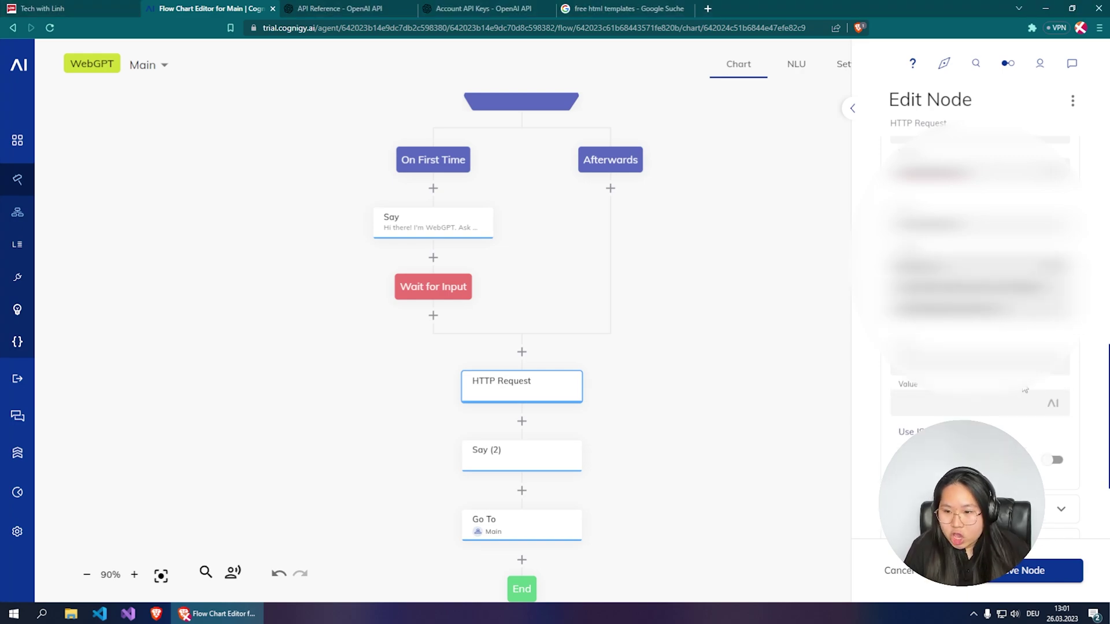
{"action": "scroll", "coordinate": [980, 289], "scroll_direction": "down", "scroll_amount": 3}
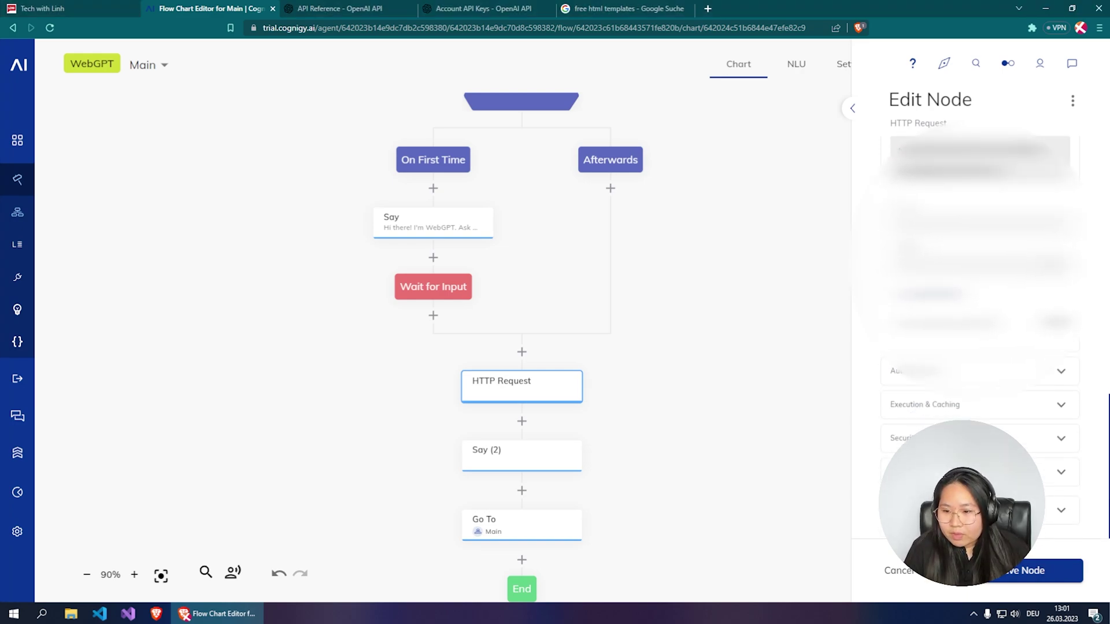
{"action": "left_click", "coordinate": [1067, 571]}
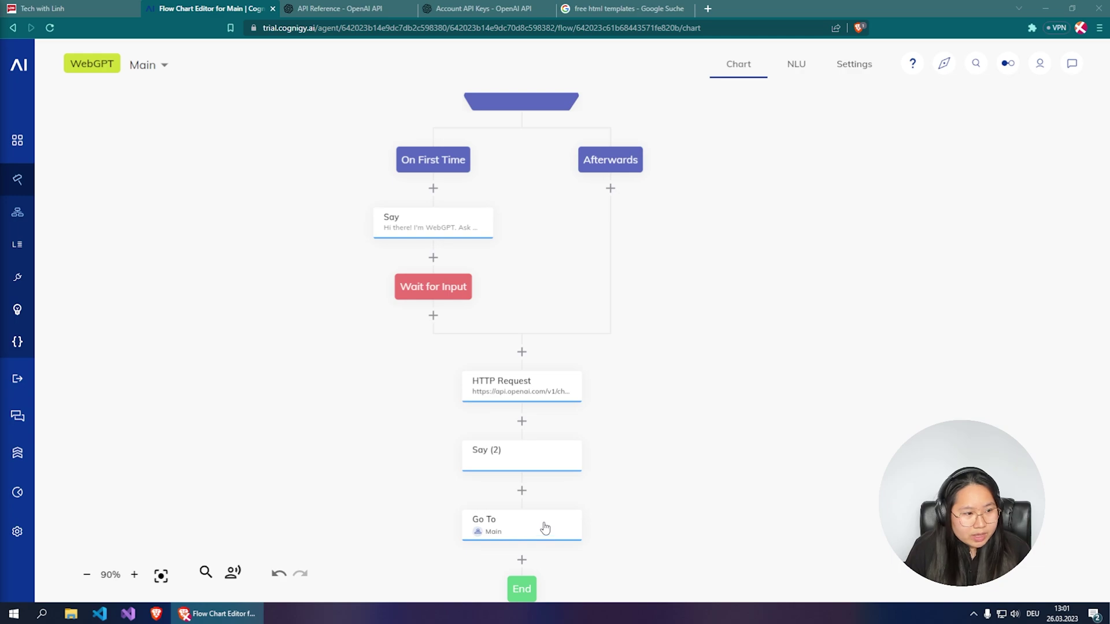
Toggle the HTTP Request node's entrypoint setting from its right-click actions.
{"action": "left_click", "coordinate": [671, 498]}
{"action": "scroll", "coordinate": [617, 446], "scroll_direction": "down", "scroll_amount": 1}
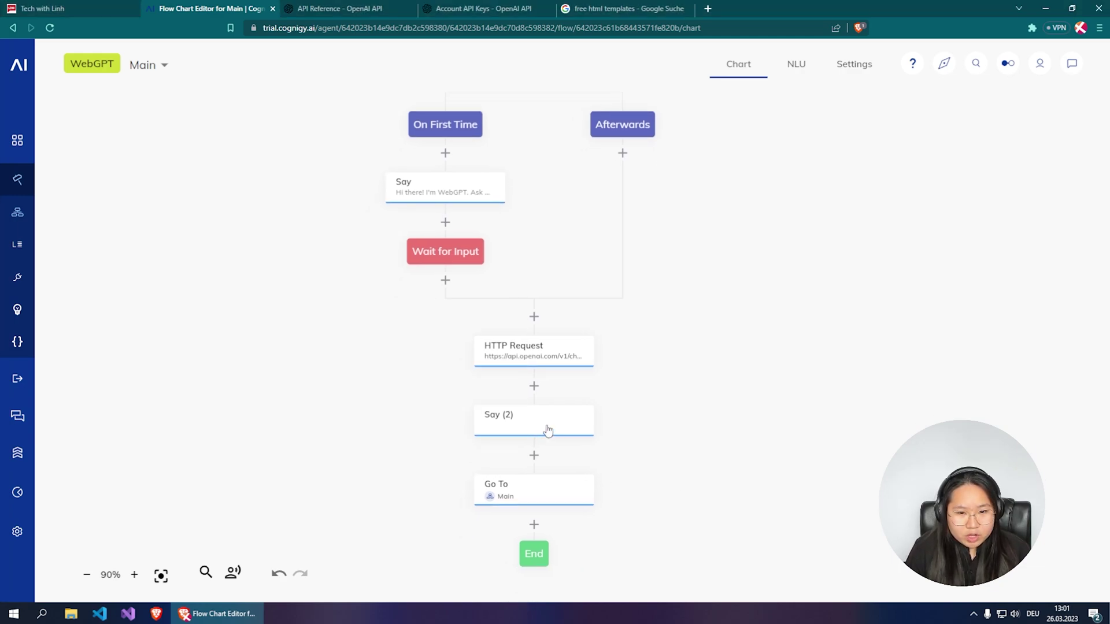
{"action": "left_click", "coordinate": [547, 492]}
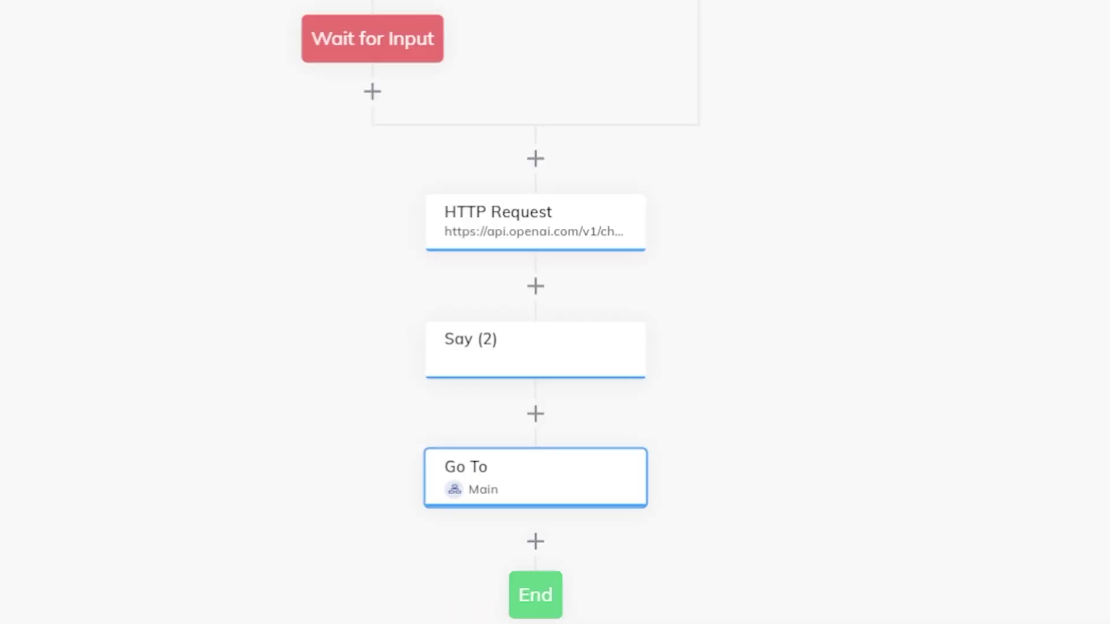
{"action": "right_click", "coordinate": [520, 228]}
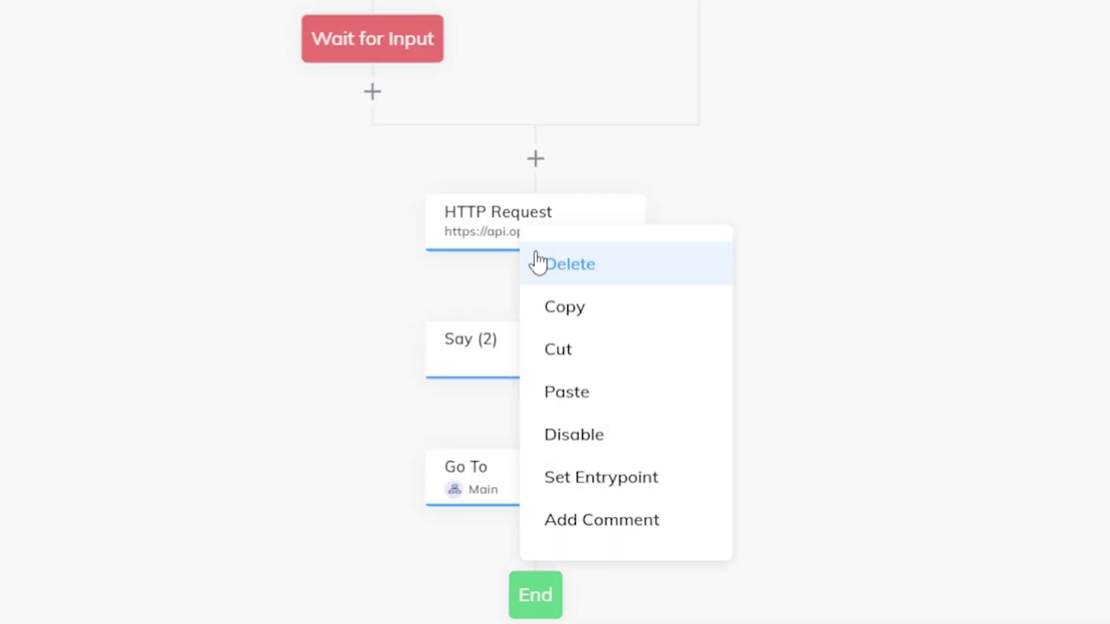
{"action": "left_click", "coordinate": [667, 485]}
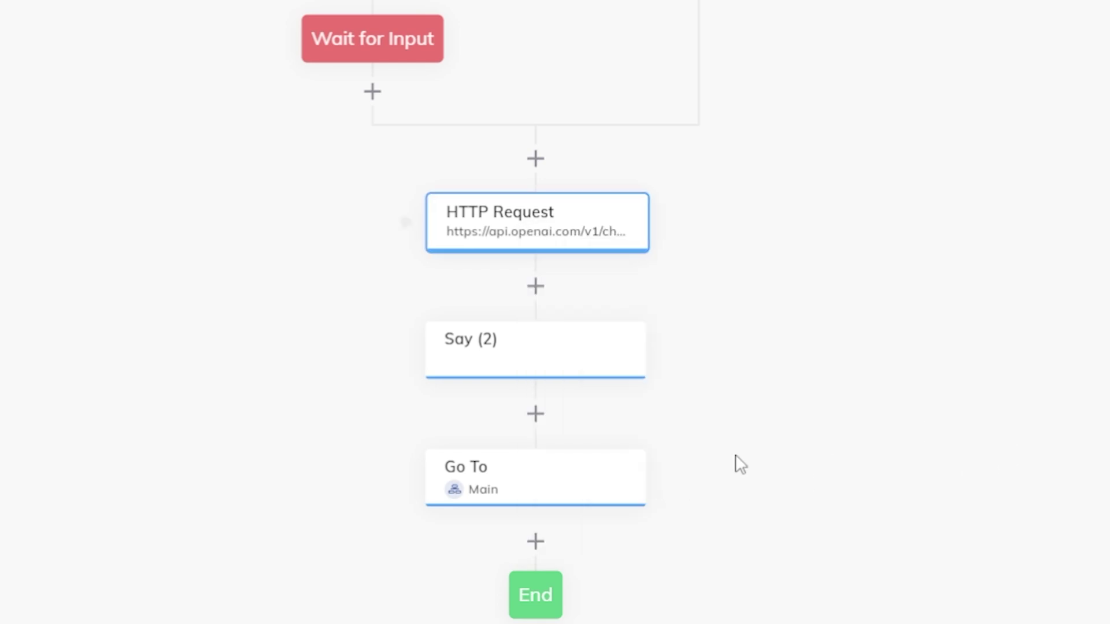
{"action": "left_click", "coordinate": [478, 226]}
{"action": "right_click", "coordinate": [544, 221]}
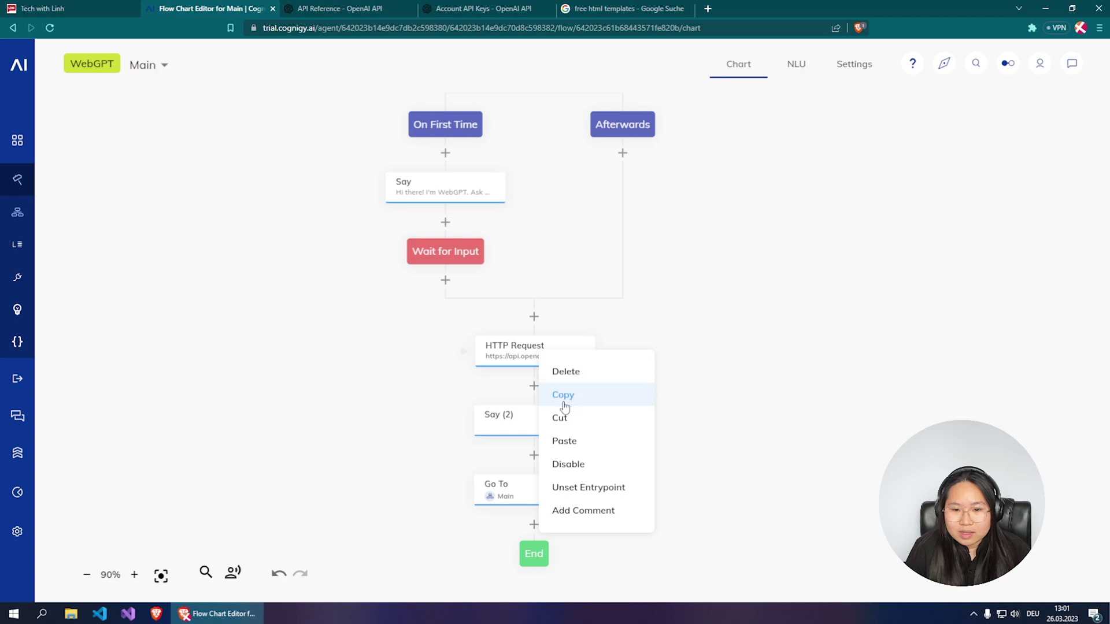
{"action": "left_click", "coordinate": [639, 493]}
Point the Go To node at the HTTP Request node and save it.
{"action": "left_click", "coordinate": [553, 501]}
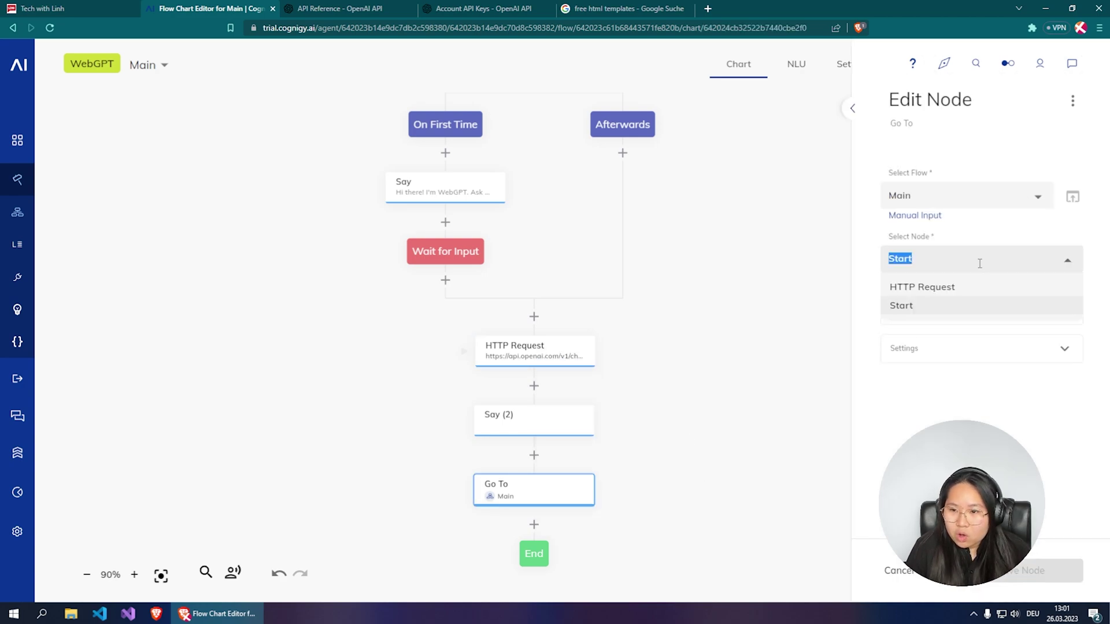
{"action": "left_click", "coordinate": [943, 289]}
{"action": "left_click", "coordinate": [1069, 571]}
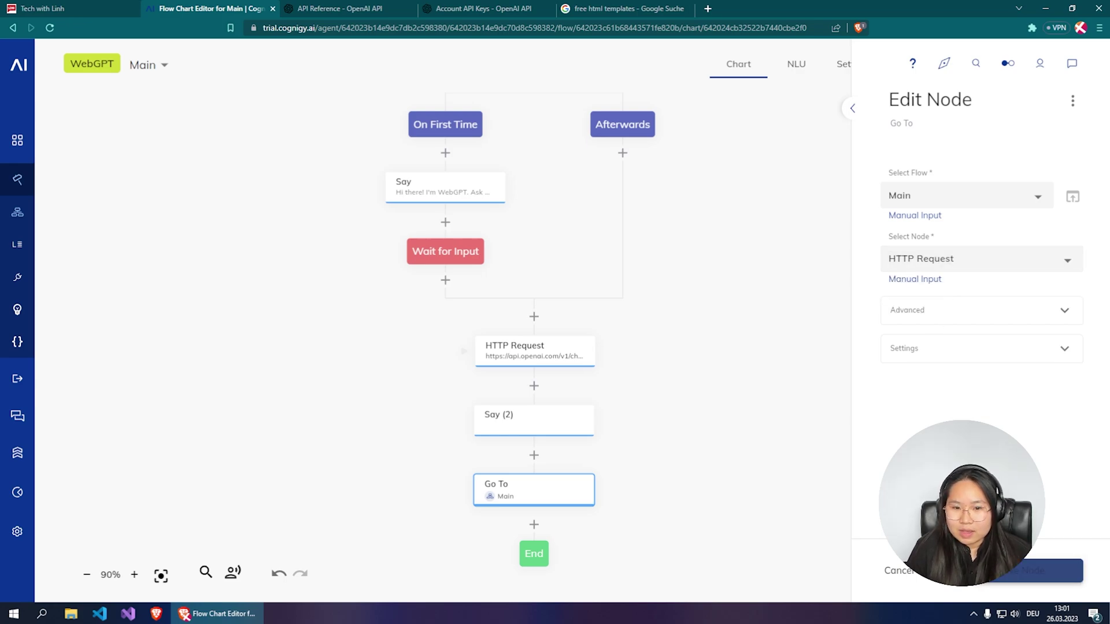
Test-chat 'hi' and 'What is a laptop?', then open the failing Go To node.
{"action": "left_click", "coordinate": [1072, 63]}
{"action": "type", "text": "hi"}
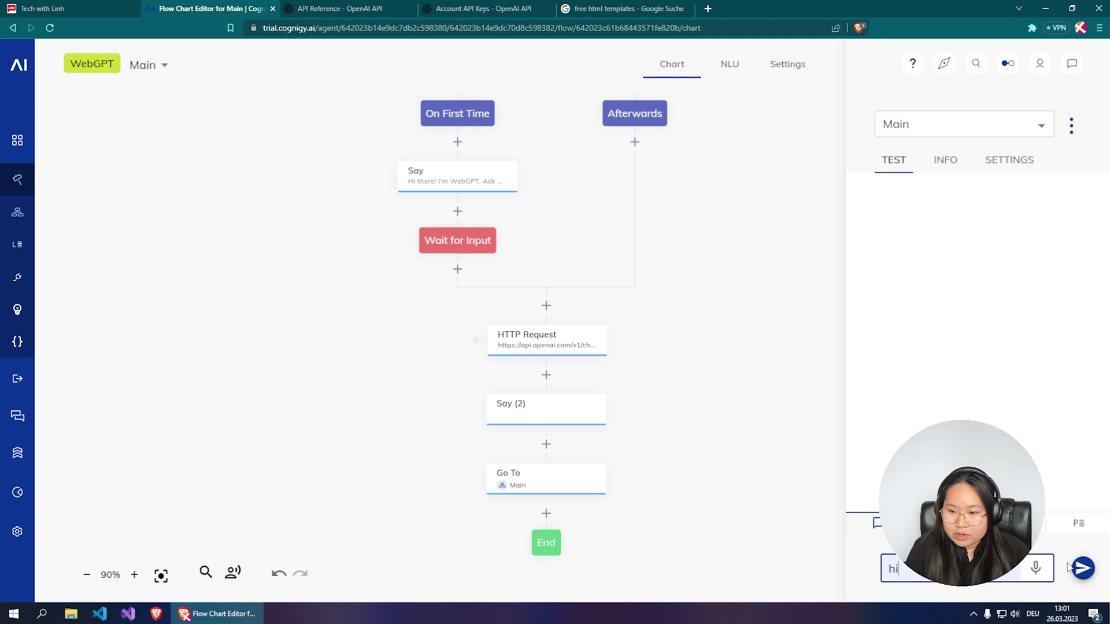
{"action": "key", "text": "Return"}
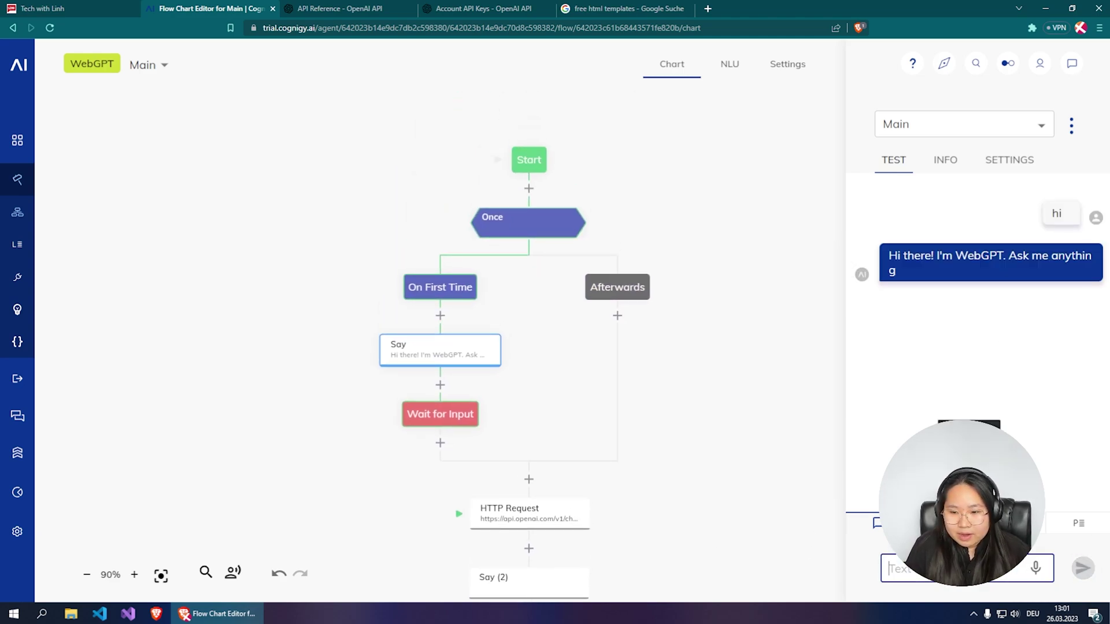
{"action": "type", "text": "Wh"}
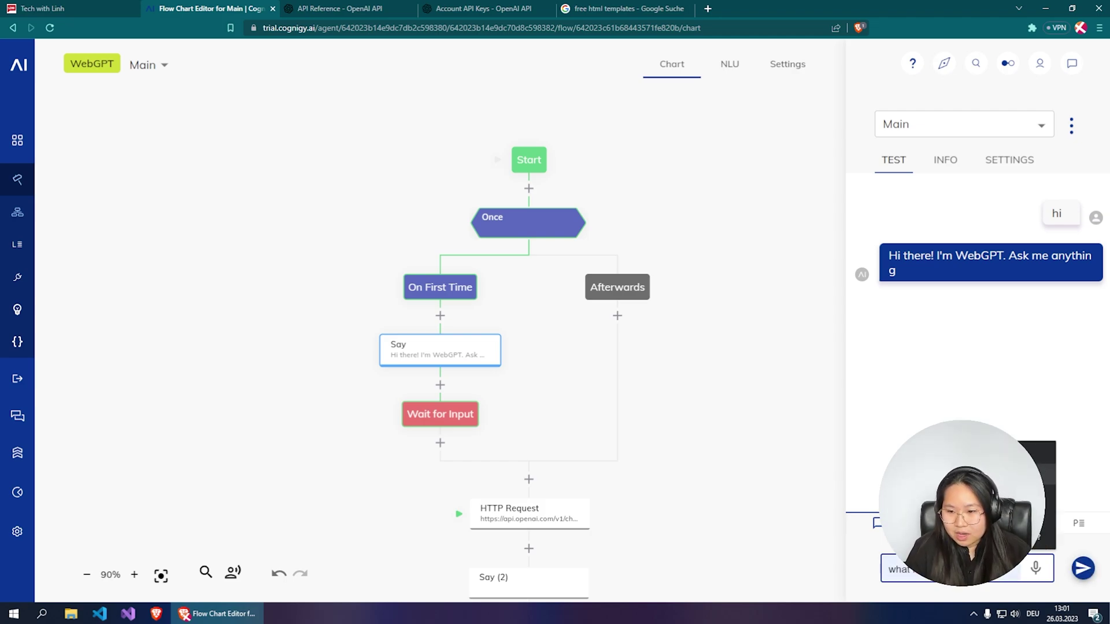
{"action": "type", "text": "at is a laptop?"}
{"action": "key", "text": "Return"}
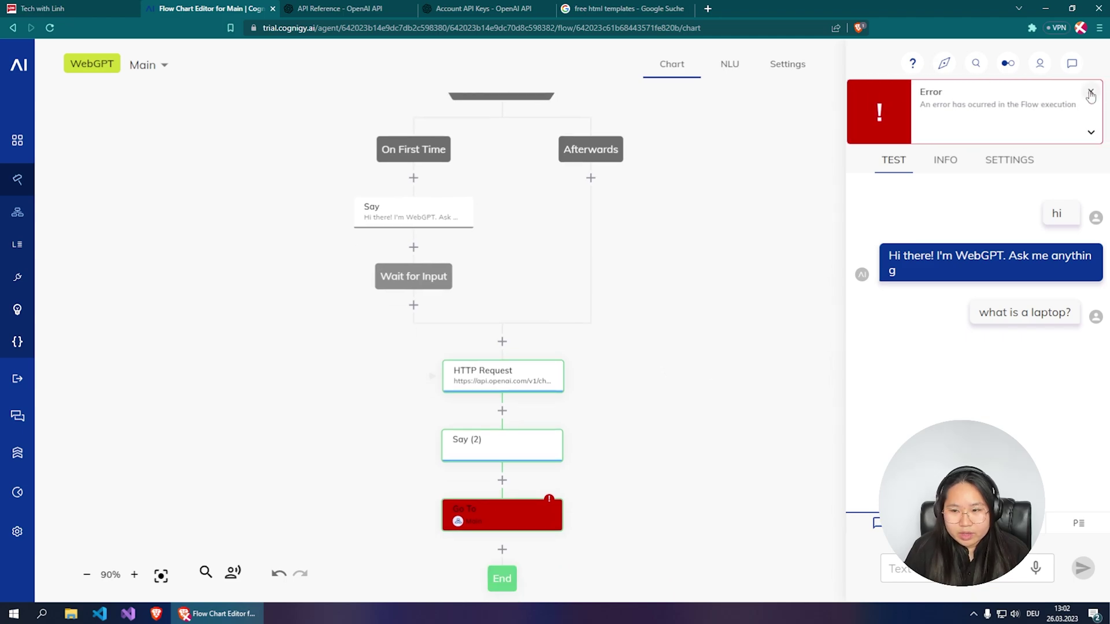
{"action": "left_click", "coordinate": [1090, 95]}
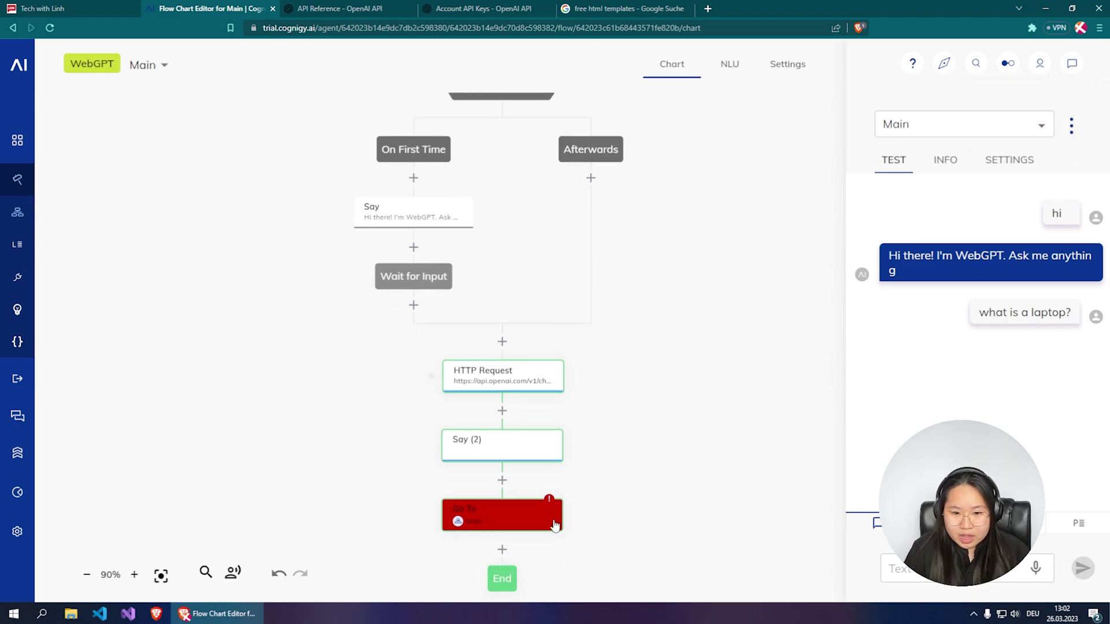
{"action": "left_click", "coordinate": [514, 524]}
Set the Go To node's Execution Mode to 'Go to Node and wait for Input' and save.
{"action": "left_click", "coordinate": [695, 312]}
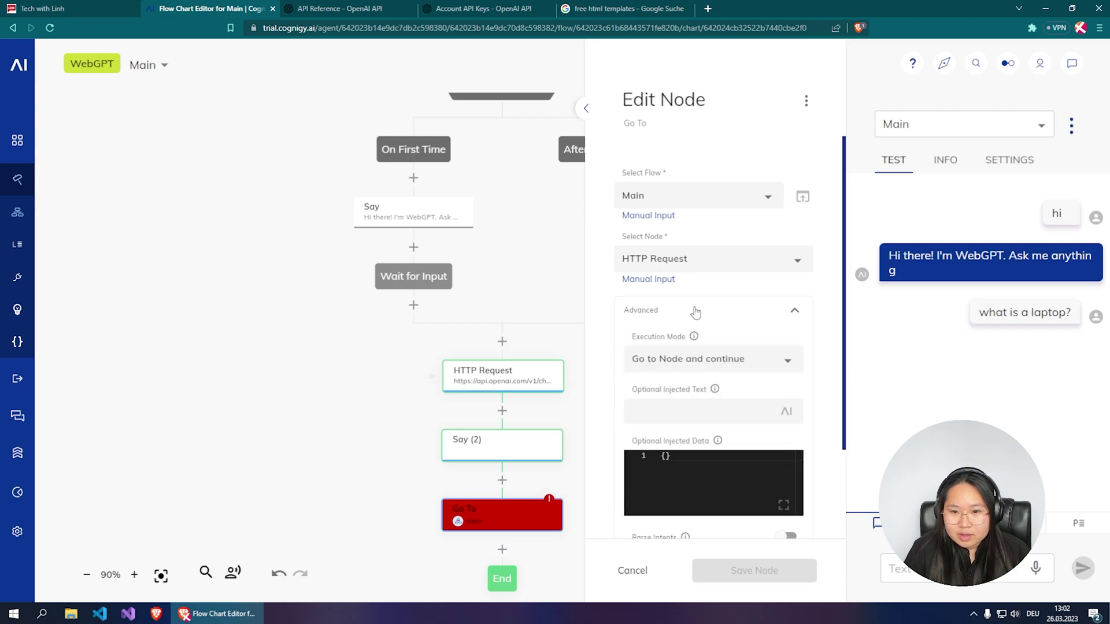
{"action": "scroll", "coordinate": [696, 312], "scroll_direction": "down", "scroll_amount": 3}
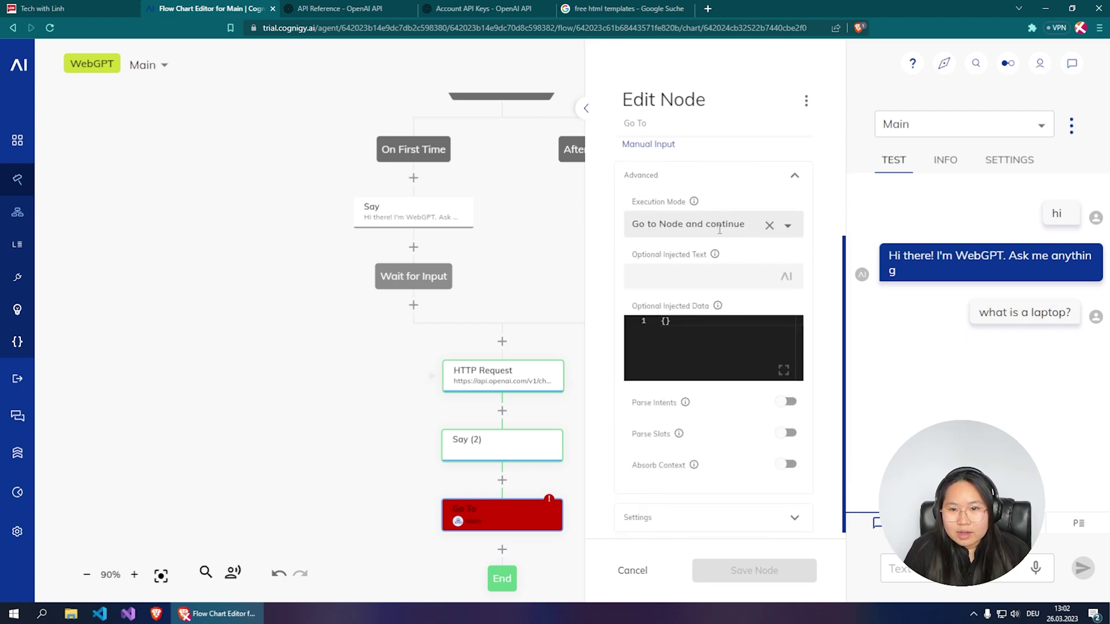
{"action": "left_click", "coordinate": [718, 230]}
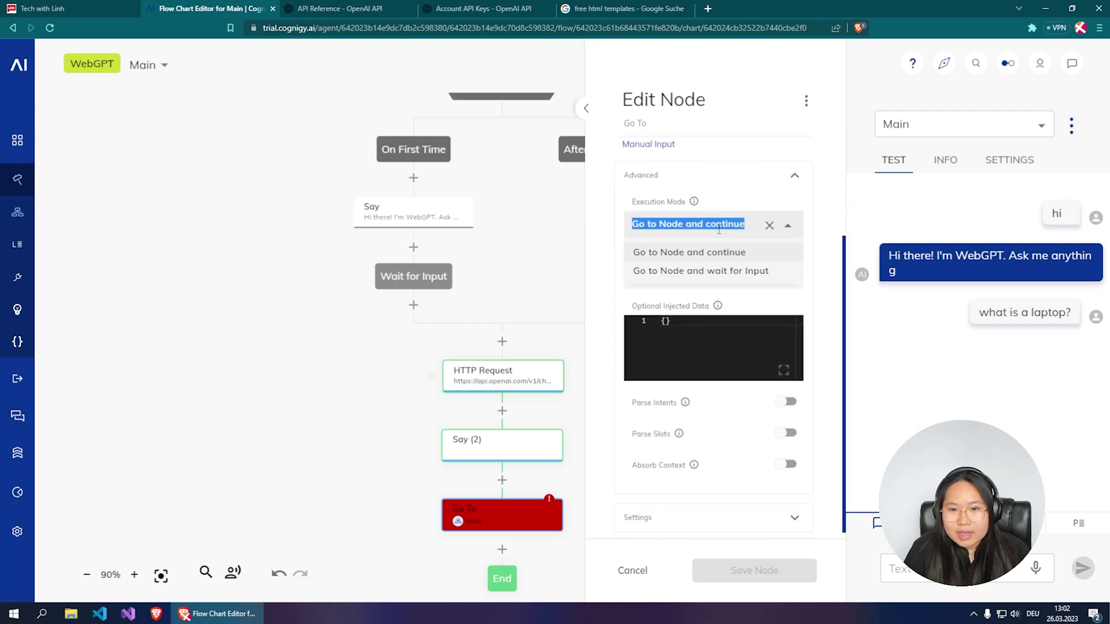
{"action": "left_click", "coordinate": [730, 270]}
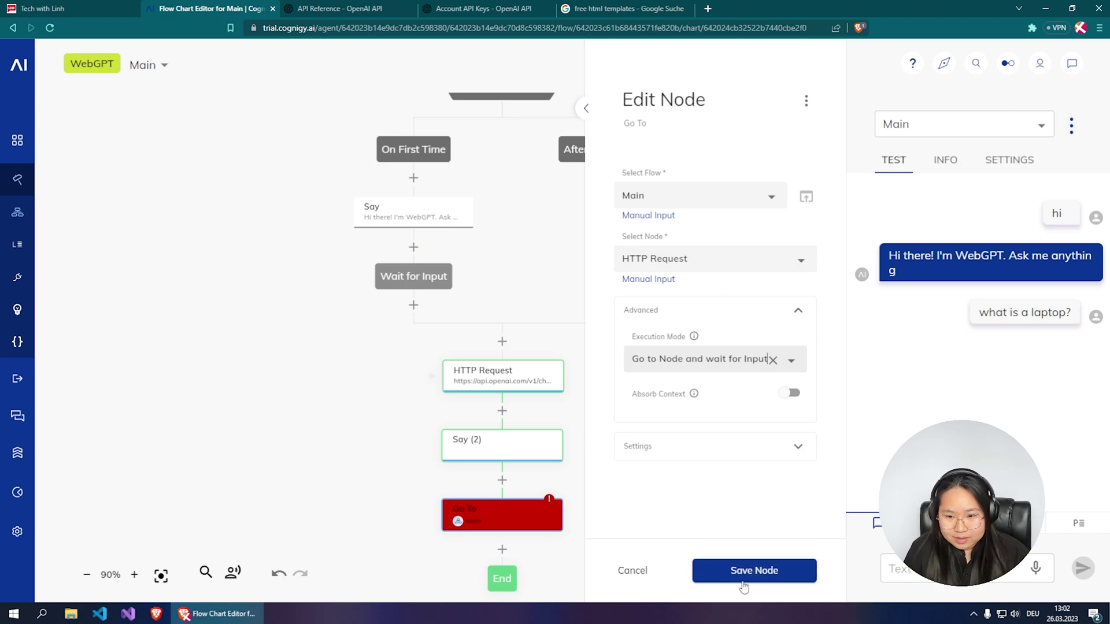
{"action": "left_click", "coordinate": [764, 575]}
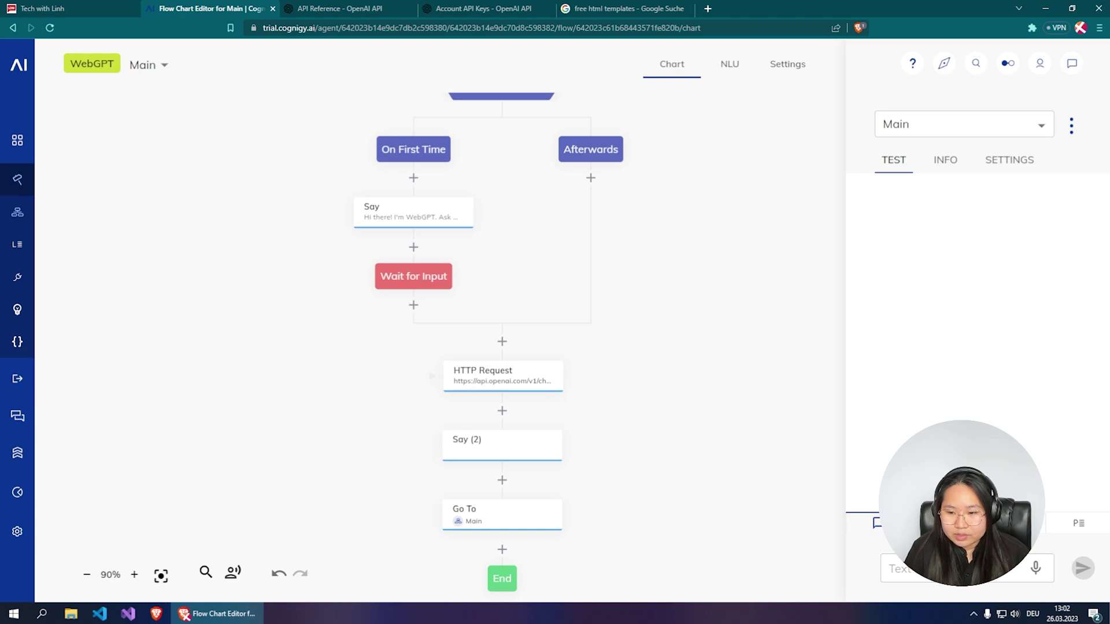
Retest with 'hi' and 'Who are you?' and view the httprequest result in the context.
{"action": "type", "text": "hi"}
{"action": "left_click", "coordinate": [1083, 568]}
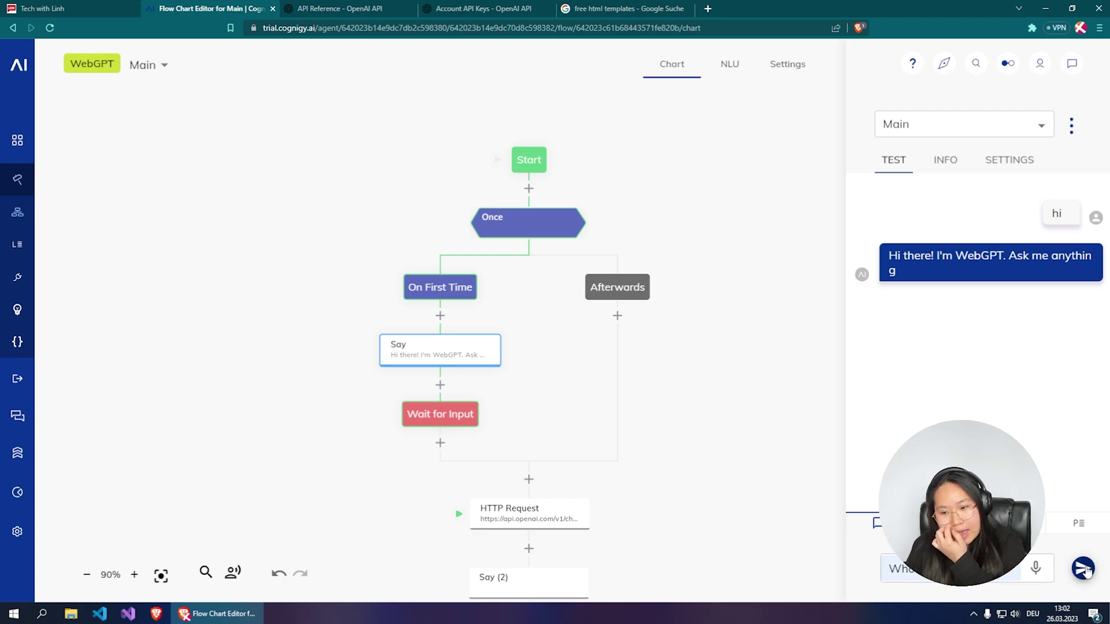
{"action": "left_click", "coordinate": [1084, 570]}
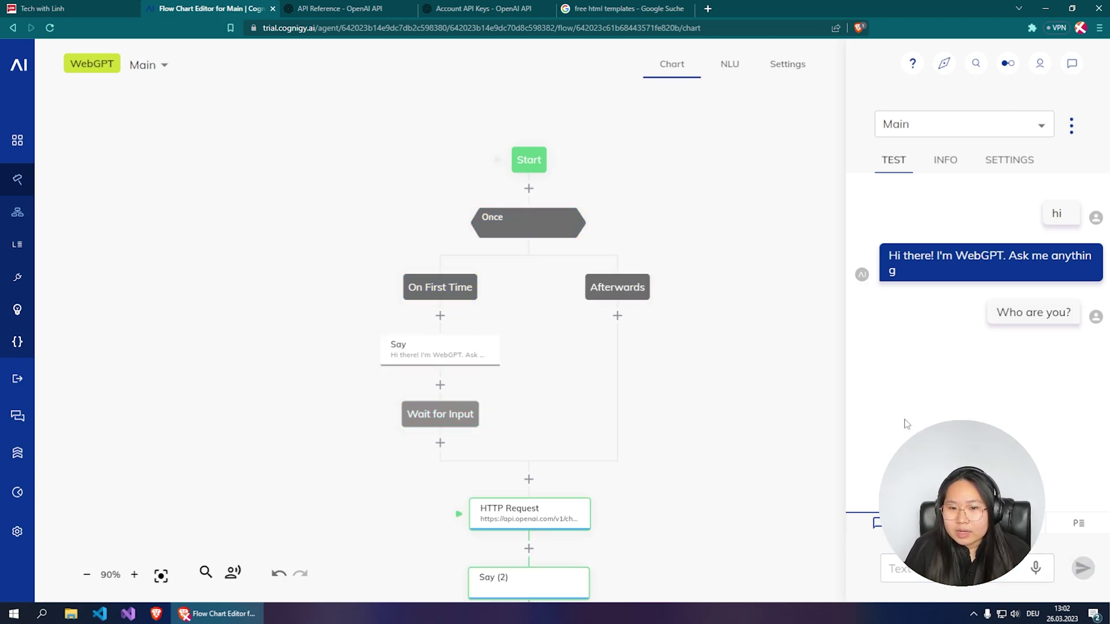
{"action": "left_click_drag", "start_coordinate": [743, 450], "coordinate": [714, 267]}
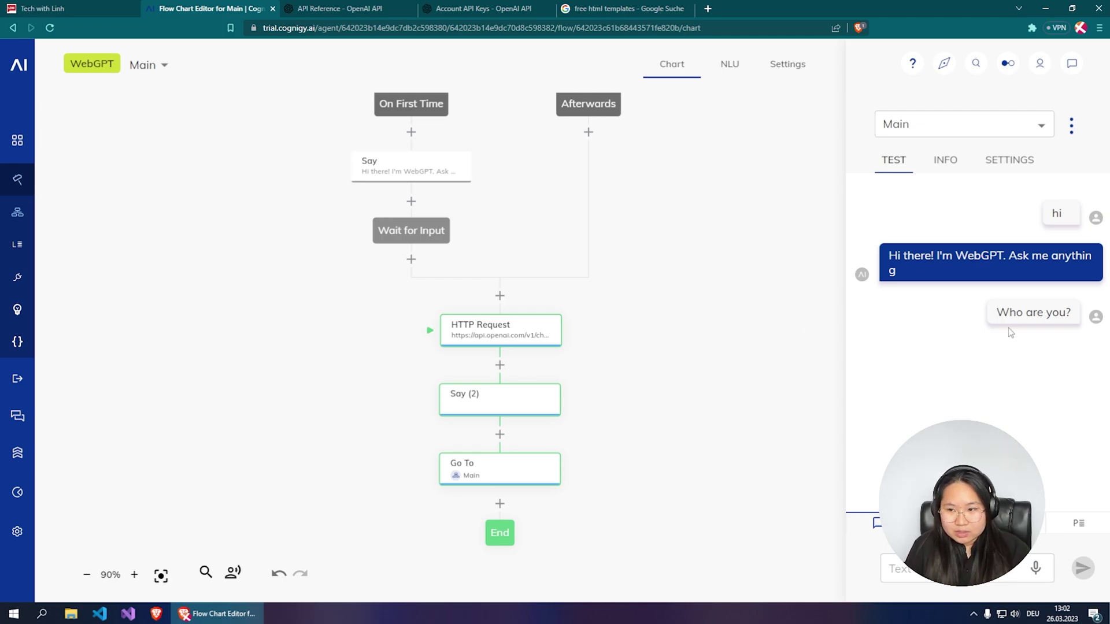
{"action": "left_click_drag", "start_coordinate": [995, 312], "coordinate": [1070, 322]}
{"action": "key", "text": "ctrl+c"}
{"action": "key", "text": "ctrl+v"}
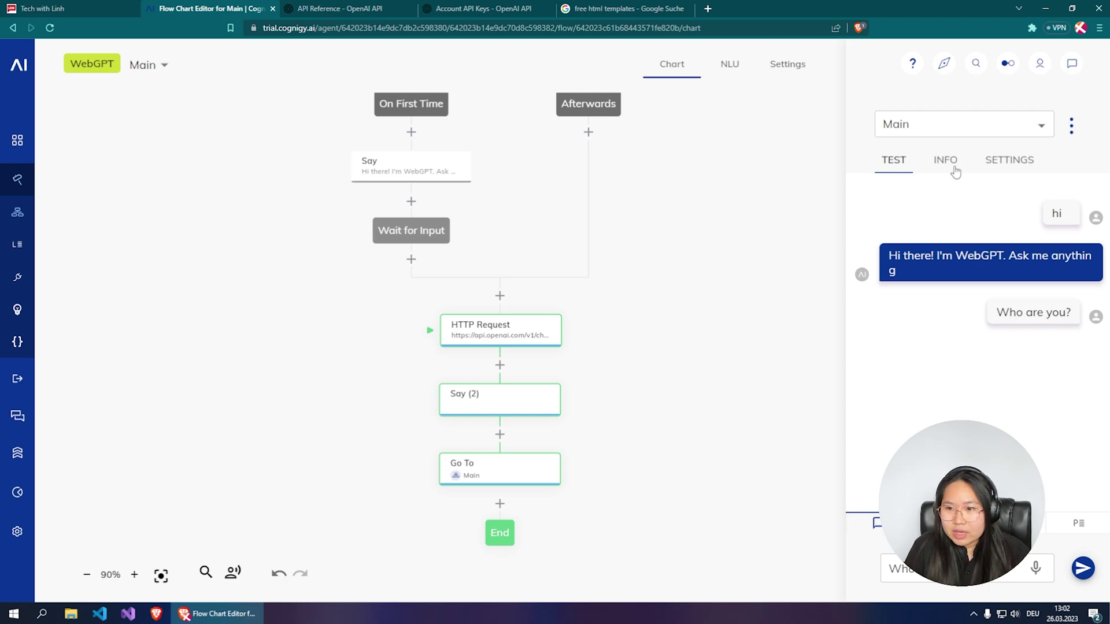
{"action": "left_click", "coordinate": [941, 162]}
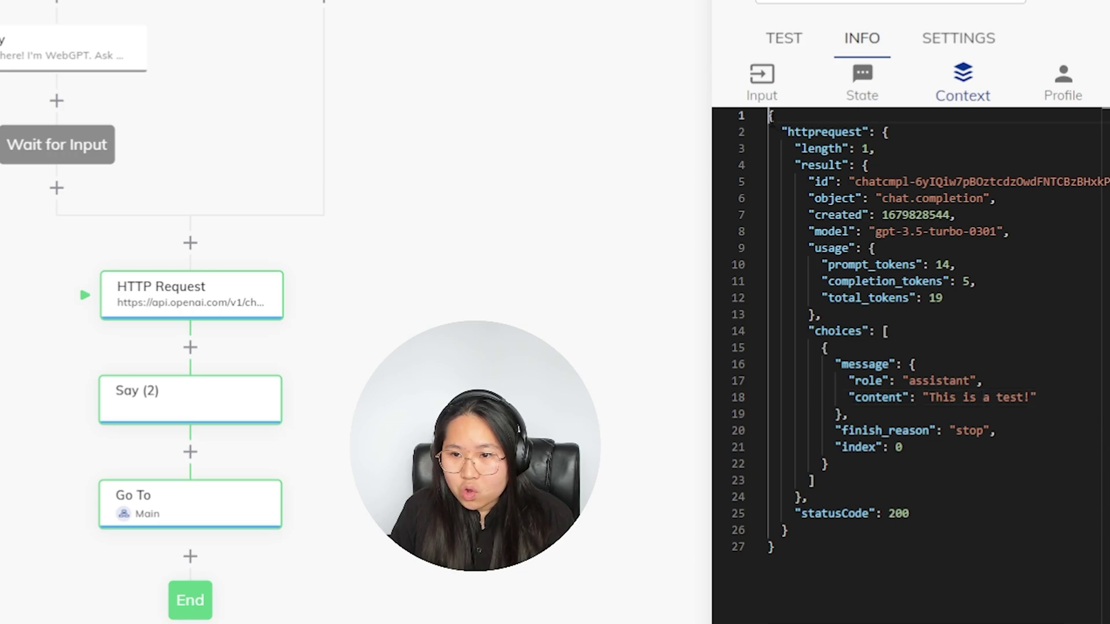
Copy the JSON path of the 'This is a test!' reply content from the context JSON.
{"action": "key", "text": "ctrl+a"}
{"action": "key", "text": "Escape"}
{"action": "double_click", "coordinate": [899, 514]}
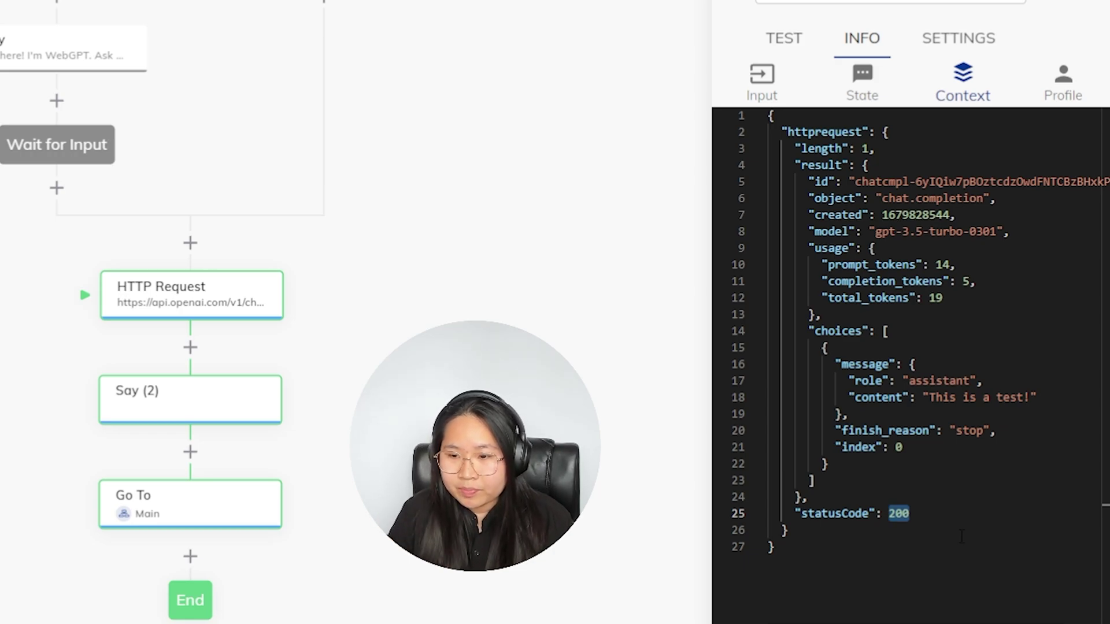
{"action": "left_click", "coordinate": [961, 430]}
{"action": "left_click_drag", "start_coordinate": [1036, 397], "coordinate": [921, 397]}
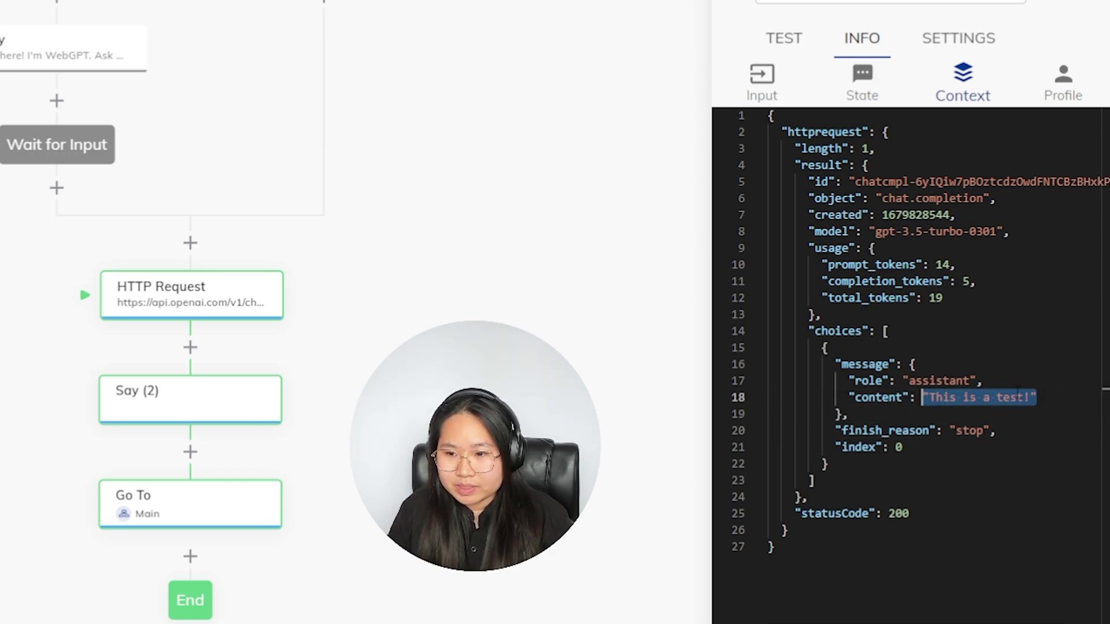
{"action": "right_click", "coordinate": [956, 398]}
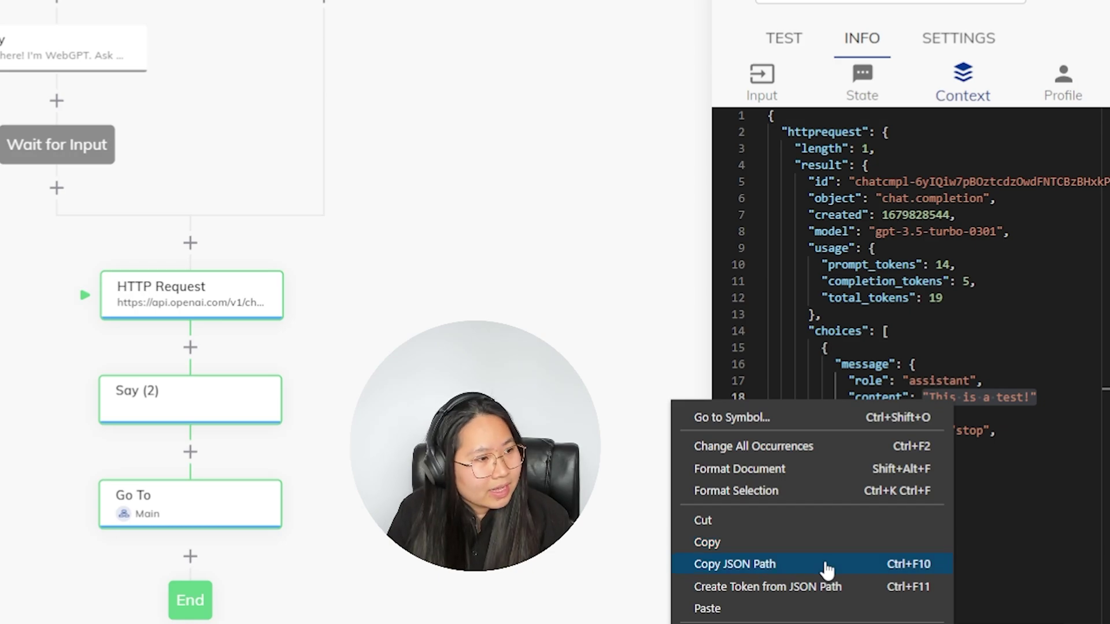
{"action": "left_click", "coordinate": [877, 566]}
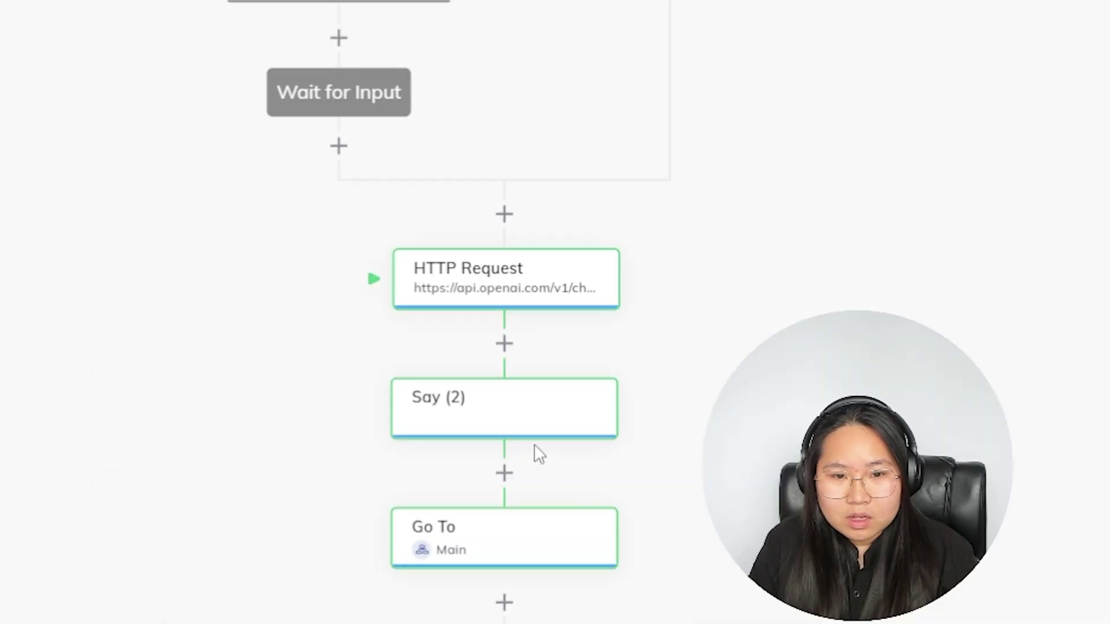
Paste the path into Say (2)'s Text as {{context.httprequest.result.choices[0].message.content}} and save the node.
{"action": "left_click", "coordinate": [512, 422]}
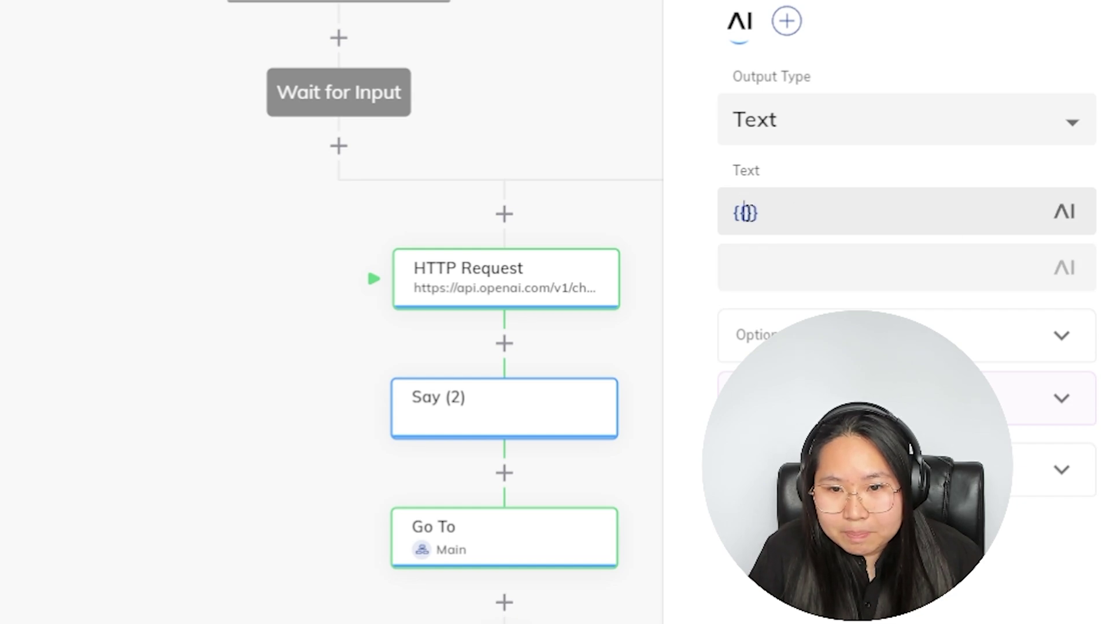
{"action": "right_click", "coordinate": [751, 215]}
{"action": "left_click", "coordinate": [844, 376]}
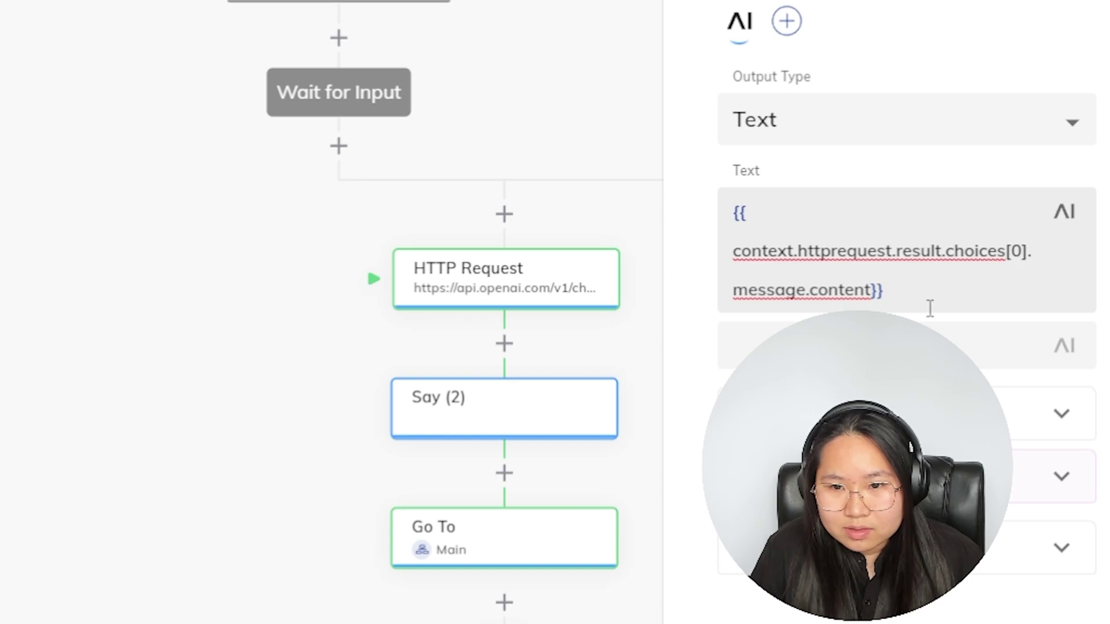
{"action": "left_click_drag", "start_coordinate": [929, 310], "coordinate": [624, 198]}
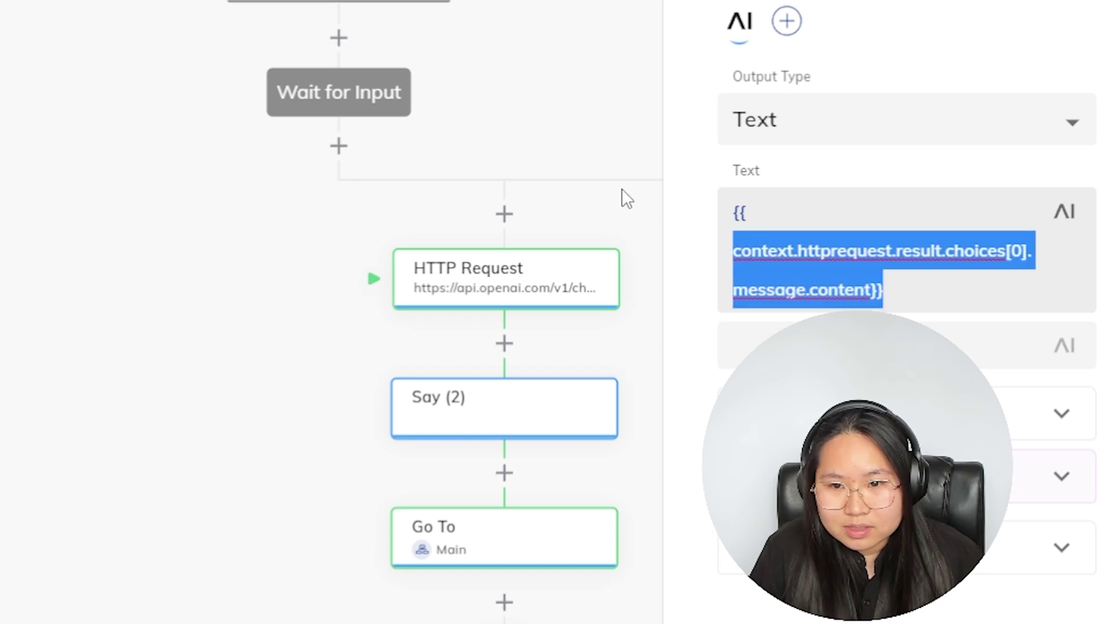
{"action": "left_click", "coordinate": [953, 301]}
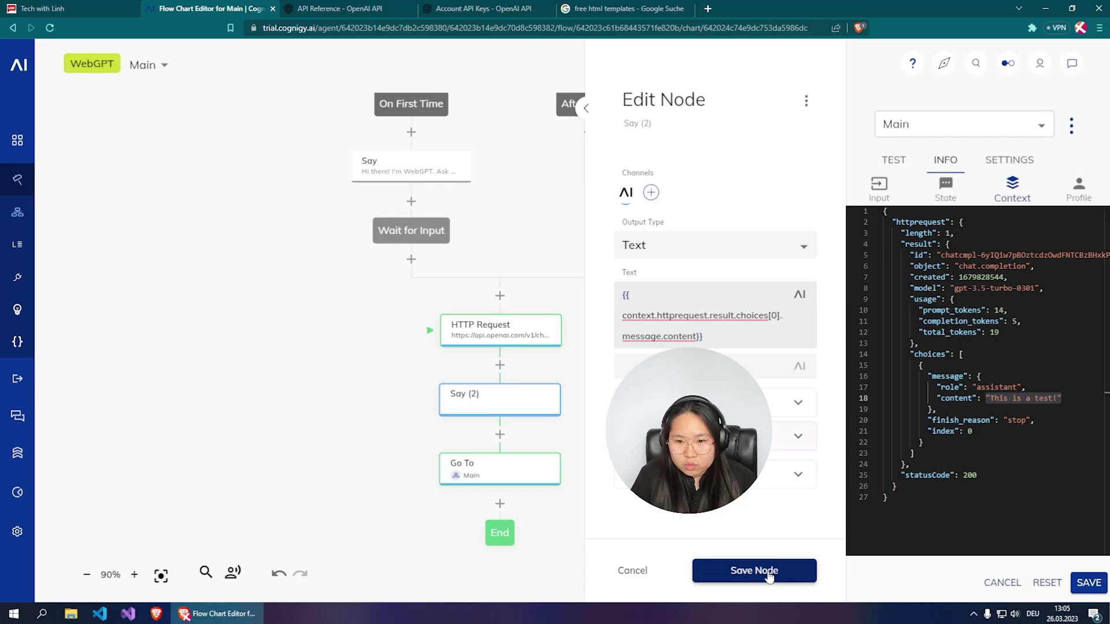
{"action": "left_click", "coordinate": [769, 573]}
Back in the test chat, select the leftover 'Who are you?' text in the message box.
{"action": "left_click", "coordinate": [896, 163]}
{"action": "left_click", "coordinate": [959, 567]}
{"action": "left_click_drag", "start_coordinate": [960, 565], "coordinate": [843, 568]}
Send 'hi' and then 'Who are you?' so the bot replies 'This is a test!'.
{"action": "key", "text": "BackSpace"}
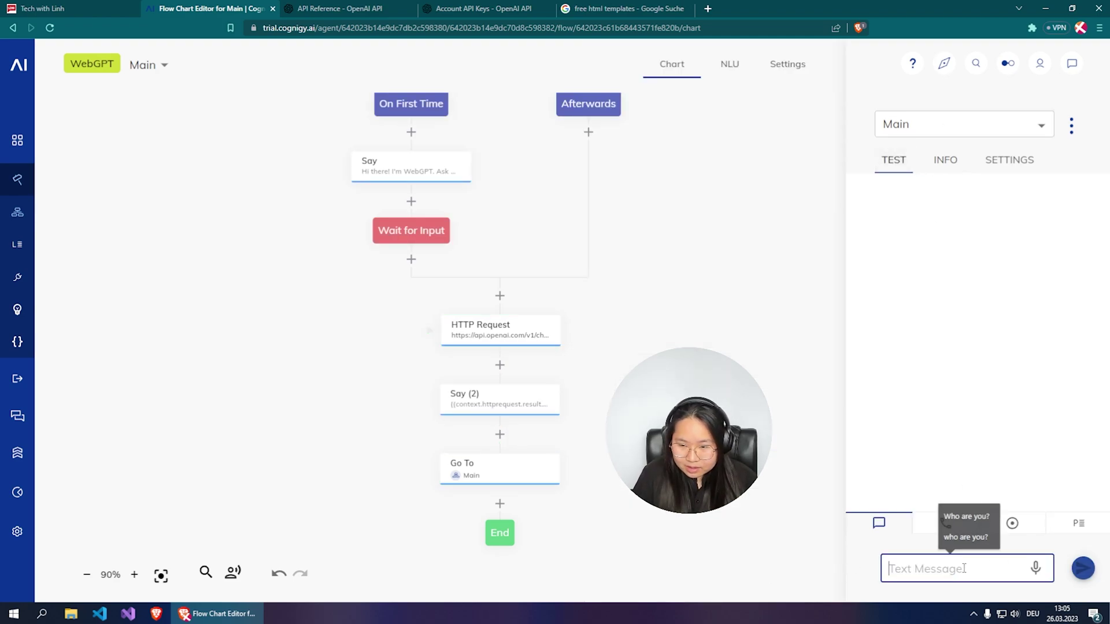
{"action": "type", "text": "hi"}
{"action": "key", "text": "Return"}
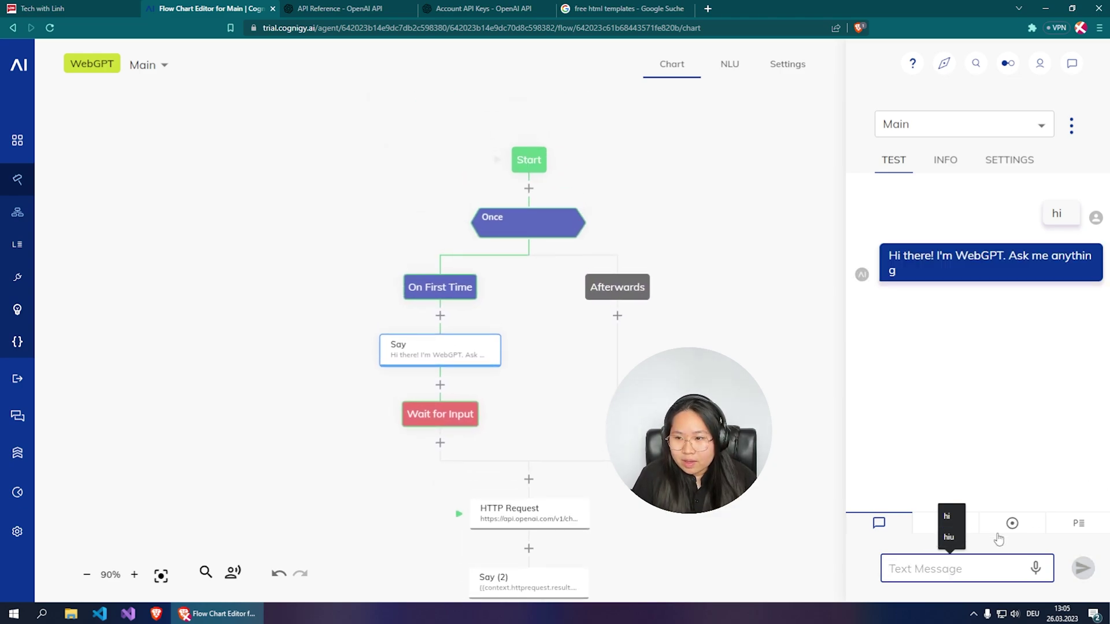
{"action": "key", "text": "ctrl+v"}
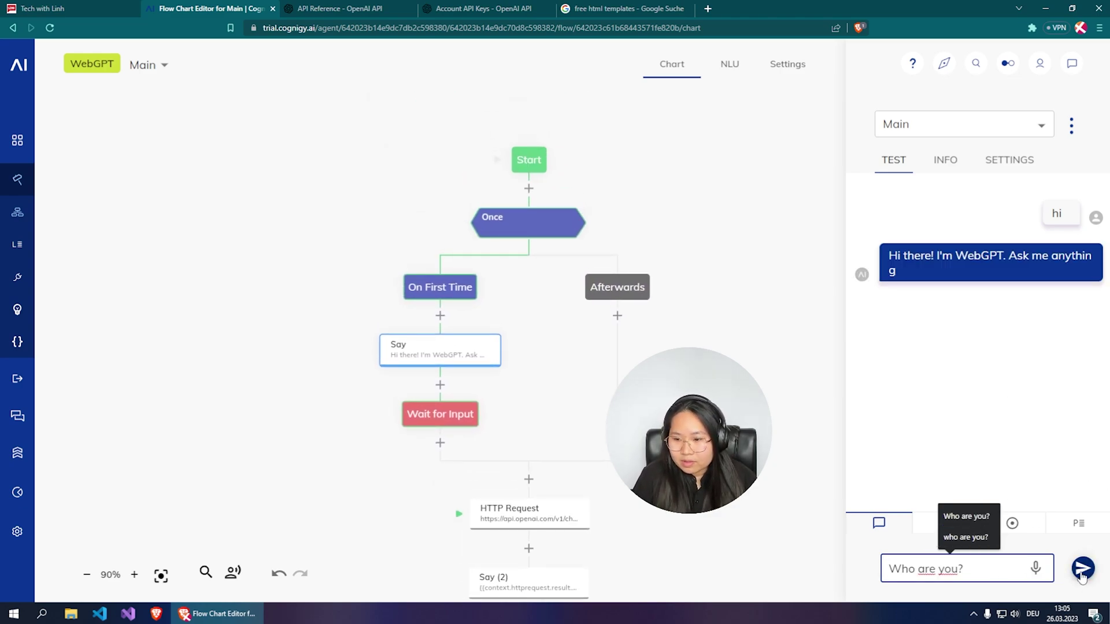
{"action": "left_click", "coordinate": [1082, 569]}
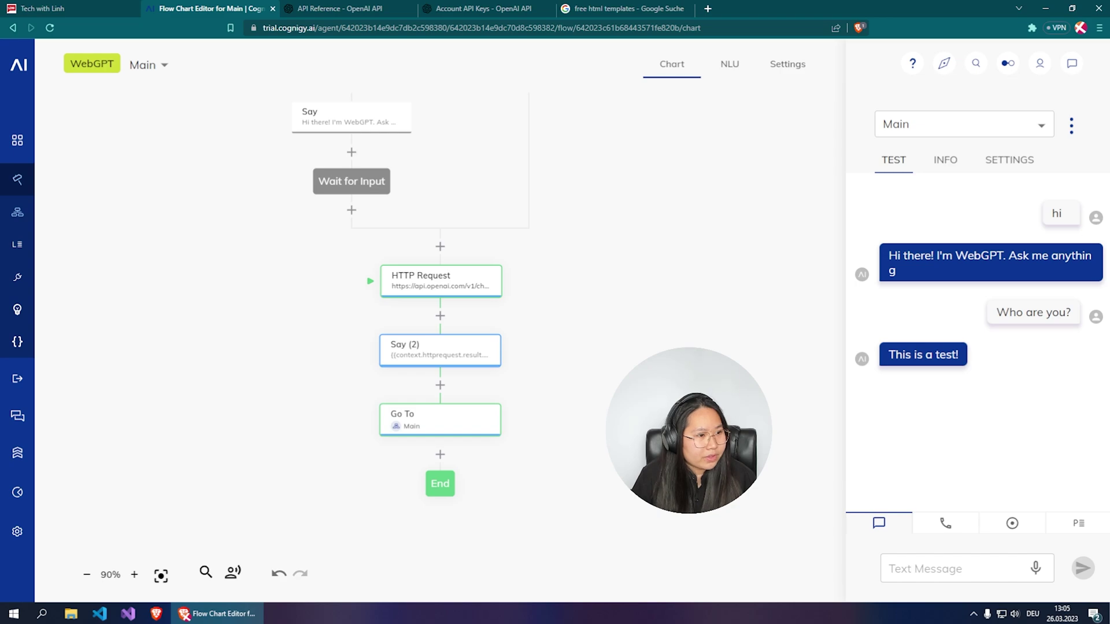
Check the INFO context data, return to the test chat, and open the HTTP Request node.
{"action": "left_click", "coordinate": [945, 161]}
{"action": "left_click", "coordinate": [895, 161]}
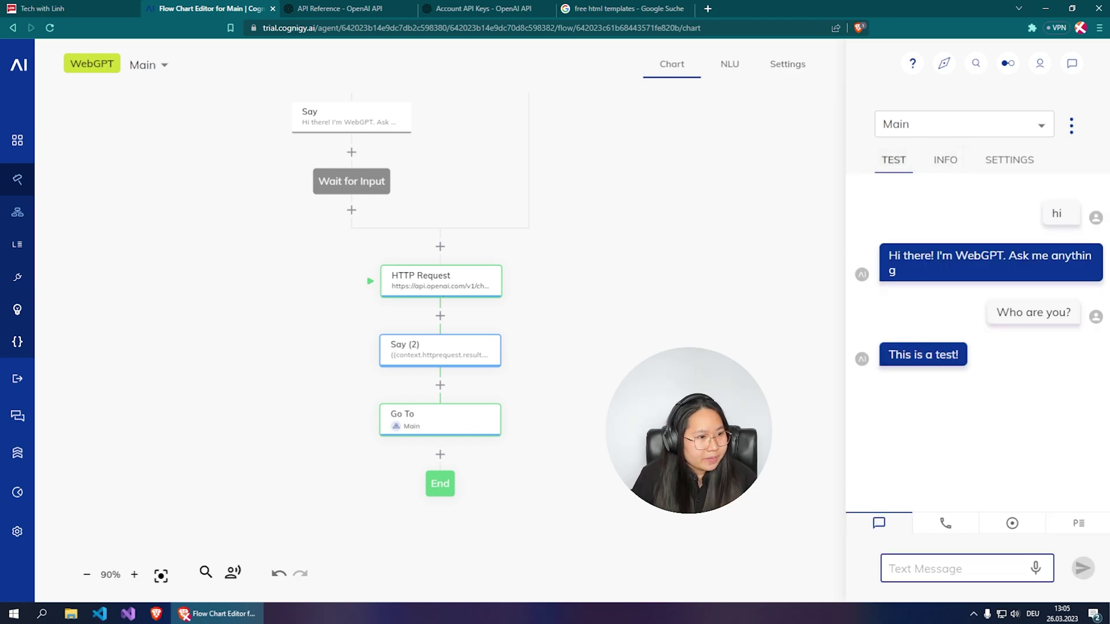
{"action": "left_click", "coordinate": [458, 301]}
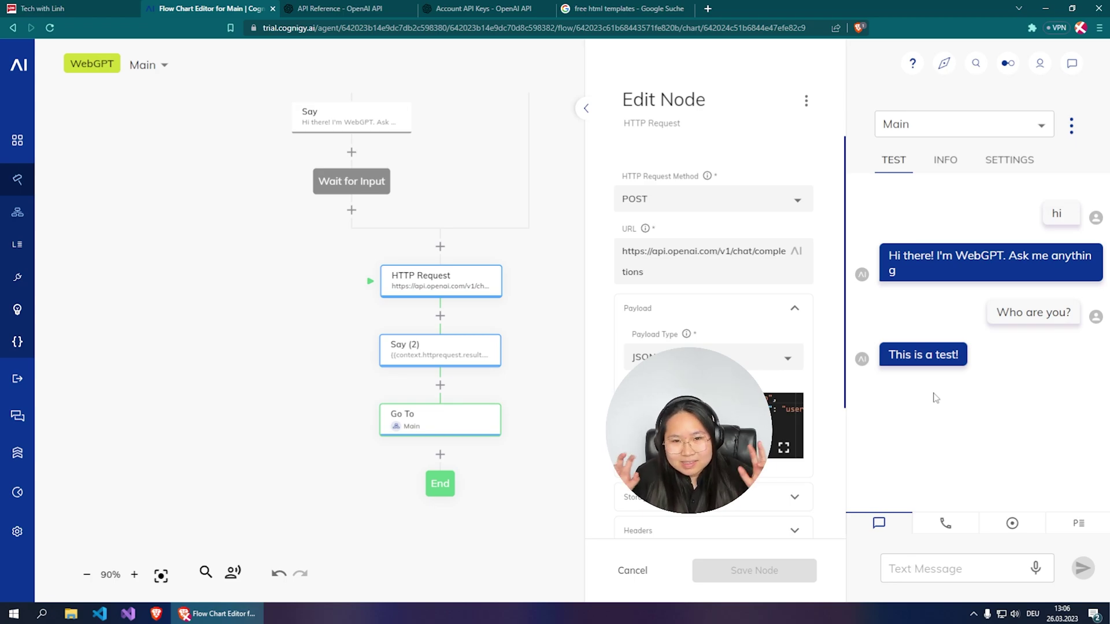
Replace the 'Say this is a test!' payload prompt with 'Answer in one sentece:{{input.text}}' and save.
{"action": "left_click", "coordinate": [783, 448]}
{"action": "left_click", "coordinate": [1092, 593]}
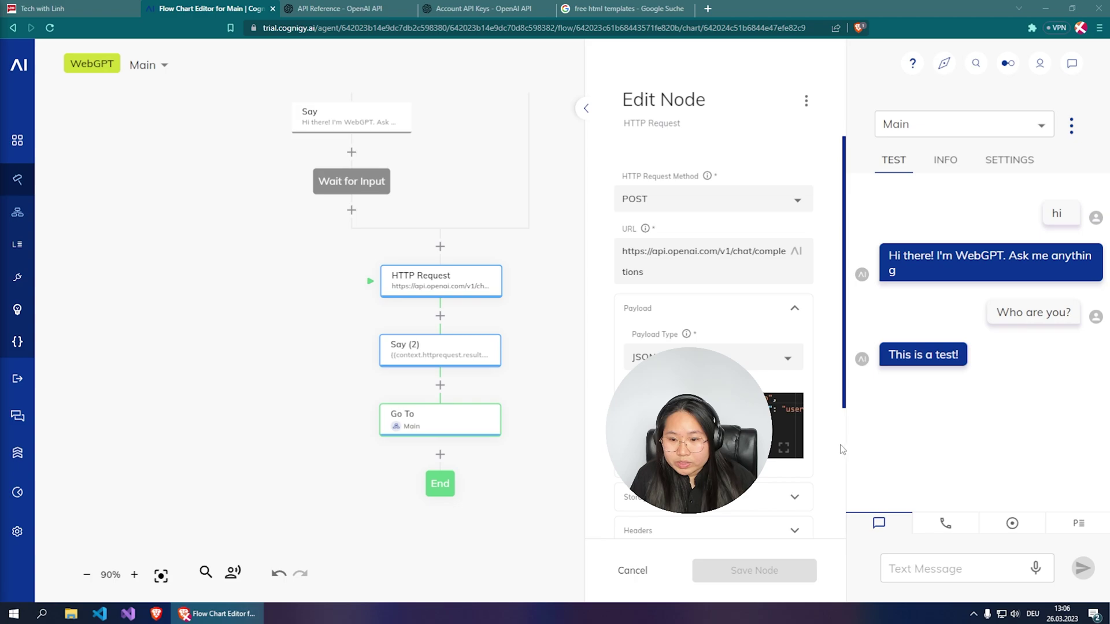
{"action": "left_click", "coordinate": [784, 450]}
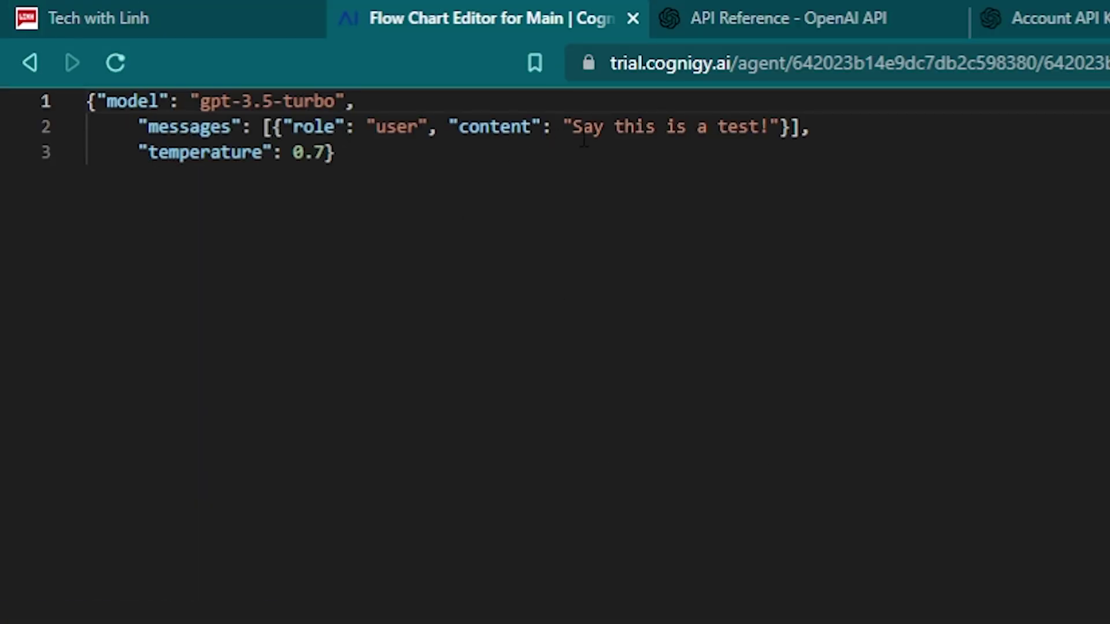
{"action": "left_click_drag", "start_coordinate": [573, 126], "coordinate": [769, 126]}
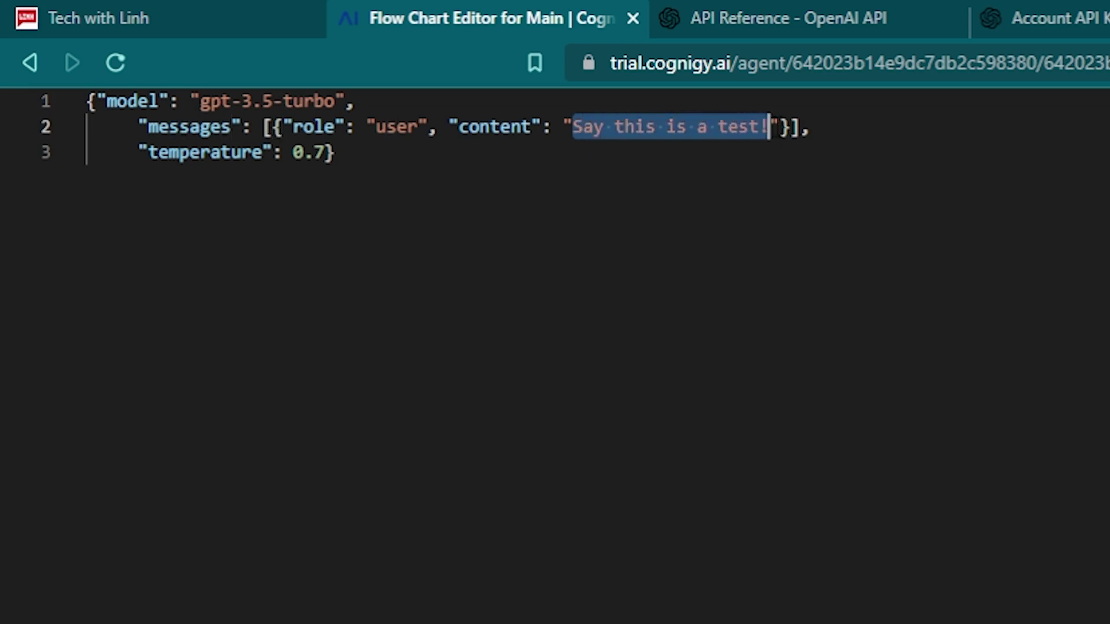
{"action": "type", "text": "{{"}
{"action": "key", "text": "BackSpace"}
{"action": "type", "text": "()"}
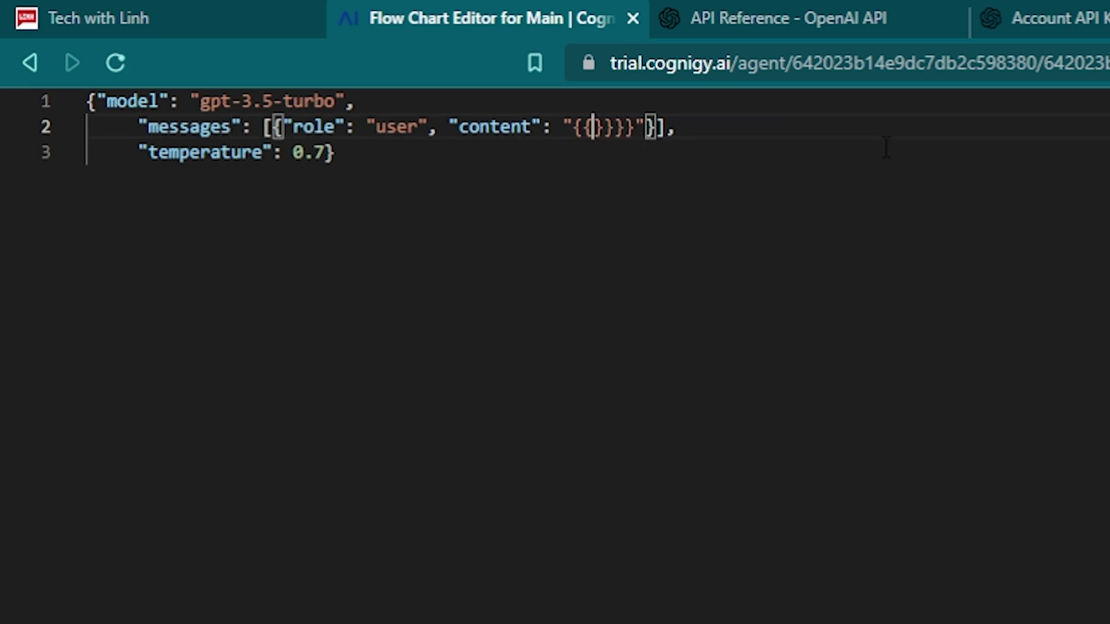
{"action": "type", "text": "input."}
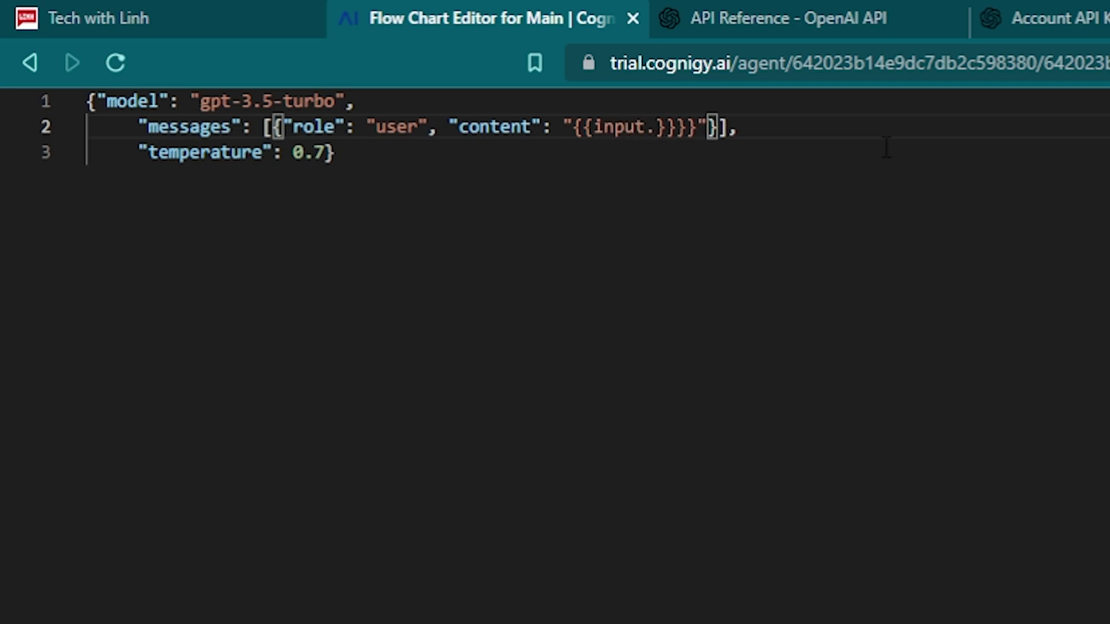
{"action": "type", "text": "text"}
{"action": "key", "text": "Delete"}
{"action": "key", "text": "Delete"}
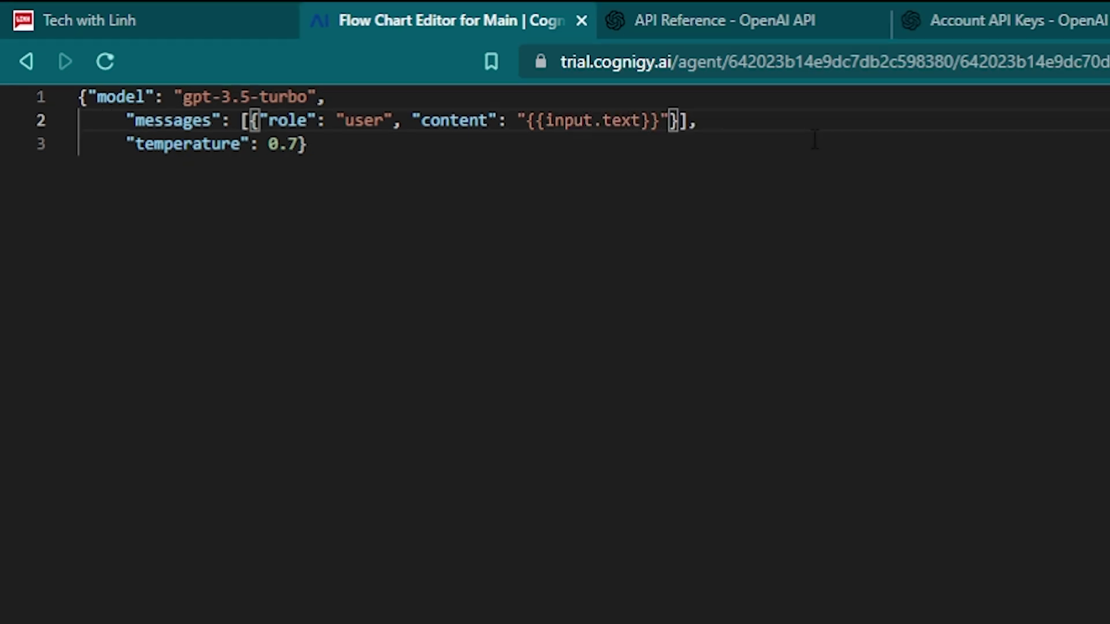
{"action": "key", "text": "Left"}
{"action": "key", "text": "Left"}
{"action": "key", "text": "Left"}
{"action": "key", "text": "Left"}
{"action": "key", "text": "Left"}
{"action": "key", "text": "Left"}
{"action": "key", "text": "Left"}
{"action": "key", "text": "Left"}
{"action": "key", "text": "Left"}
{"action": "key", "text": "Left"}
{"action": "key", "text": "Left"}
{"action": "key", "text": "Left"}
{"action": "key", "text": "Left"}
{"action": "key", "text": "Left"}
{"action": "key", "text": "Left"}
{"action": "type", "text": "Answer "}
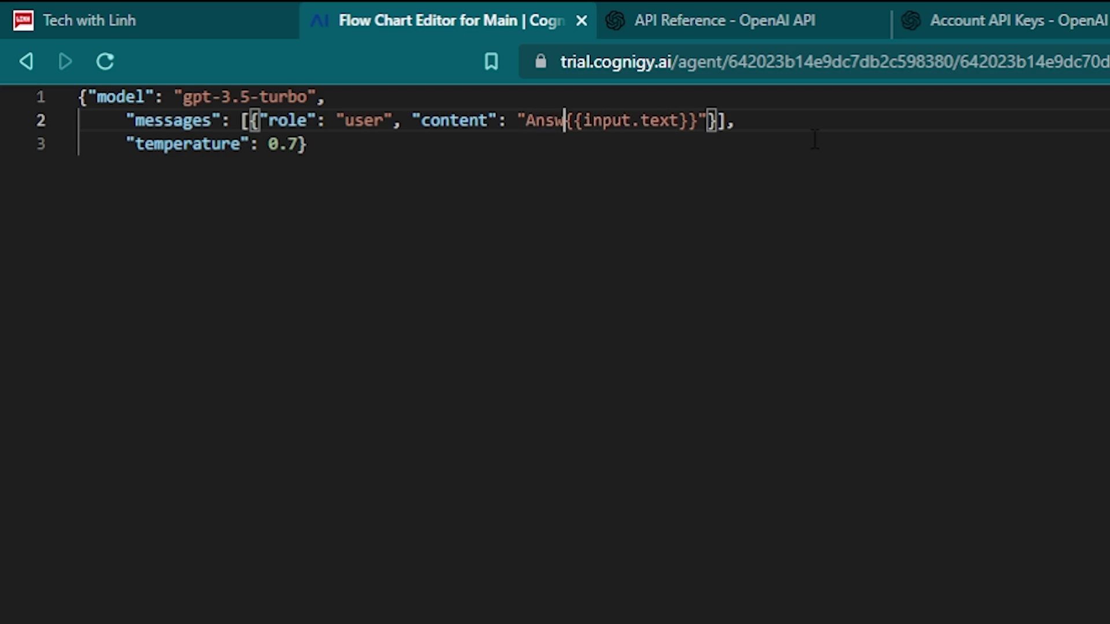
{"action": "type", "text": "in one sent"}
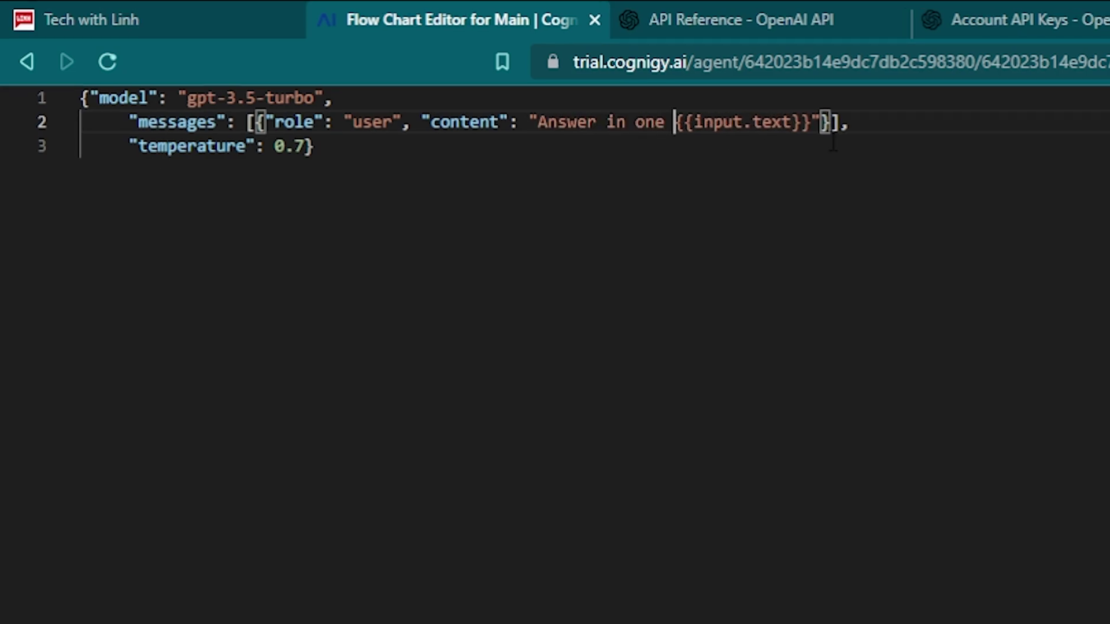
{"action": "type", "text": "ece:"}
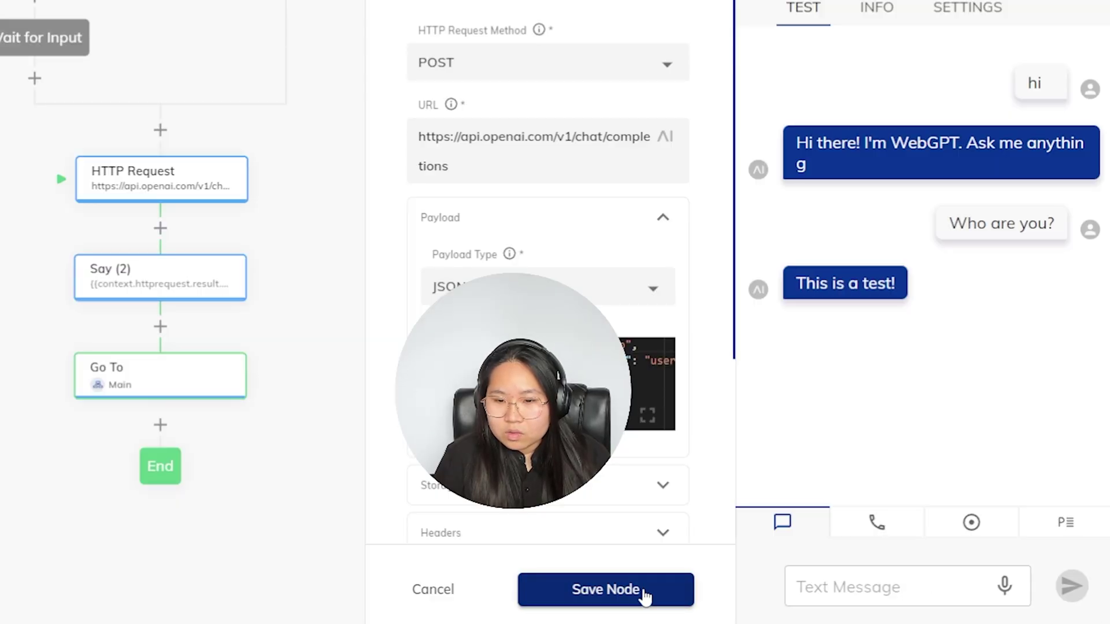
{"action": "left_click", "coordinate": [634, 595]}
Send 'hi', then resend 'Who are you?' from the message history.
{"action": "left_click", "coordinate": [832, 587]}
{"action": "type", "text": "hi"}
{"action": "left_click", "coordinate": [1071, 585]}
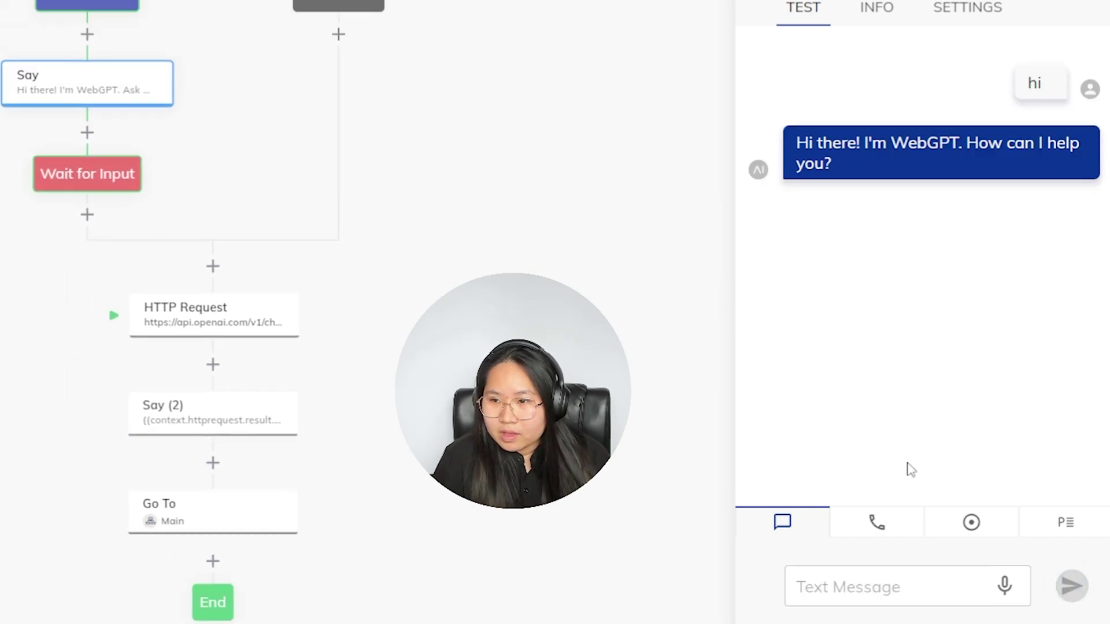
{"action": "left_click", "coordinate": [917, 589]}
{"action": "left_click", "coordinate": [916, 450]}
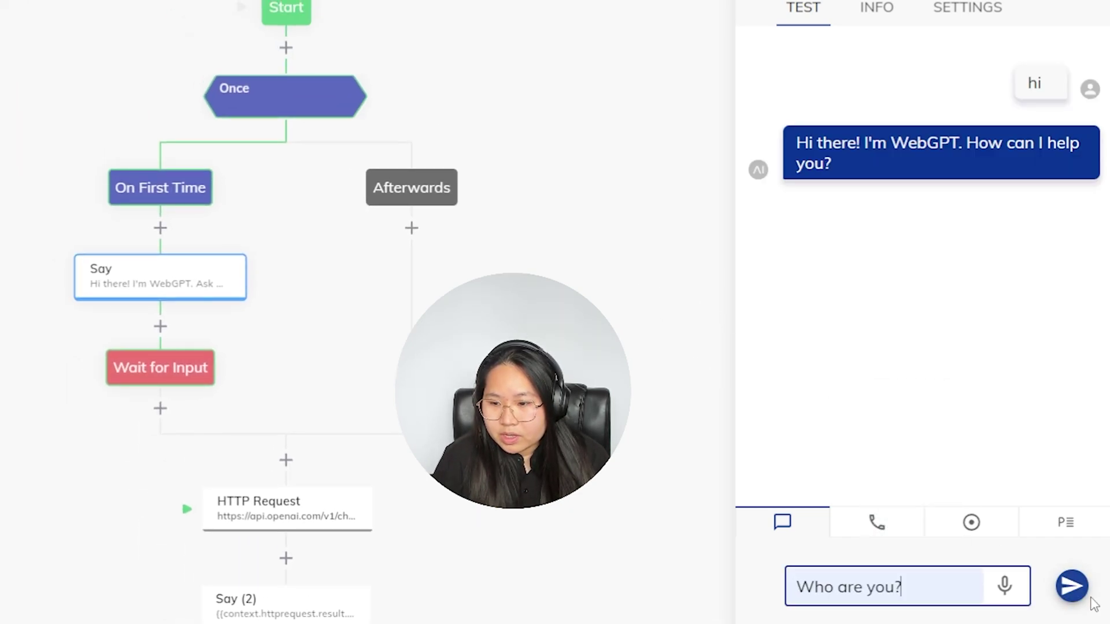
{"action": "key", "text": "Return"}
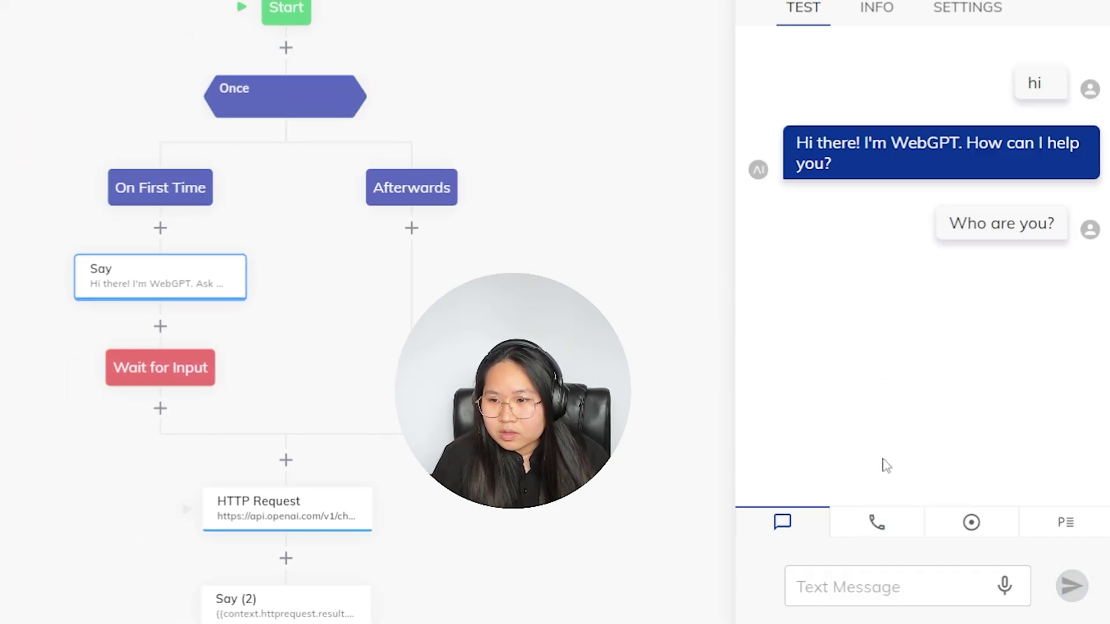
Ask the bot 'What is GPT?' for a one-sentence OpenAI answer.
{"action": "mouse_move", "coordinate": [888, 303]}
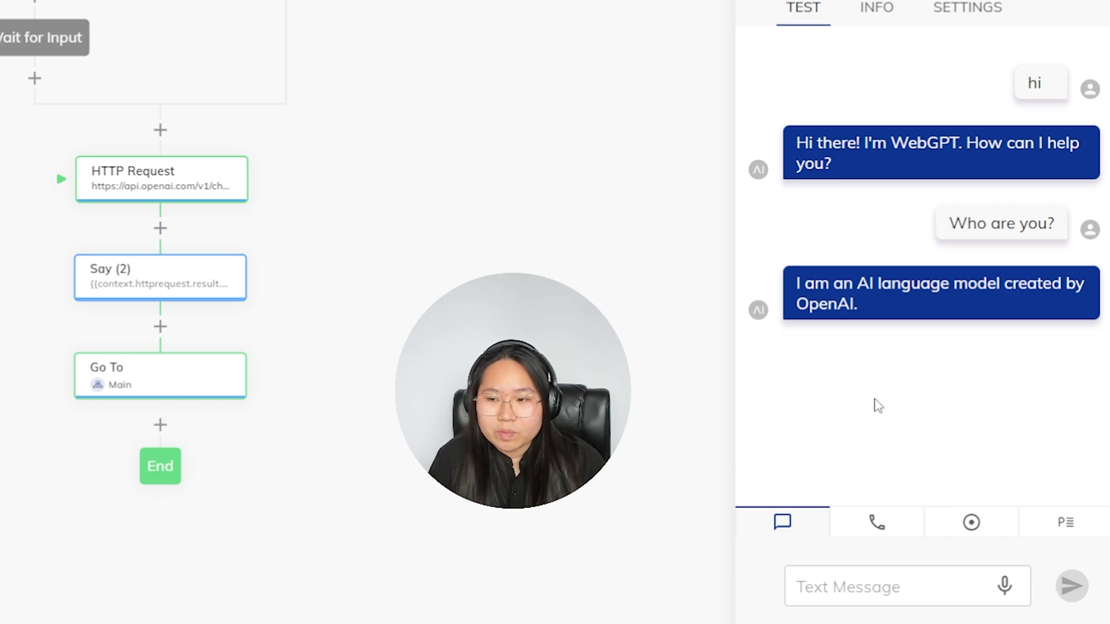
{"action": "left_click", "coordinate": [906, 585]}
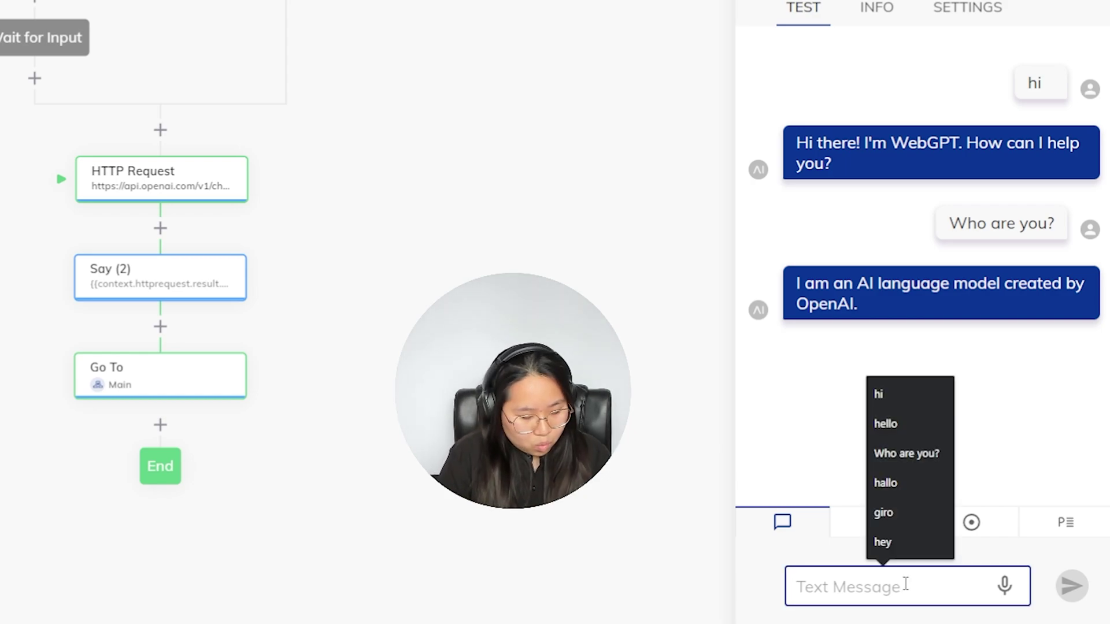
{"action": "type", "text": "What is "}
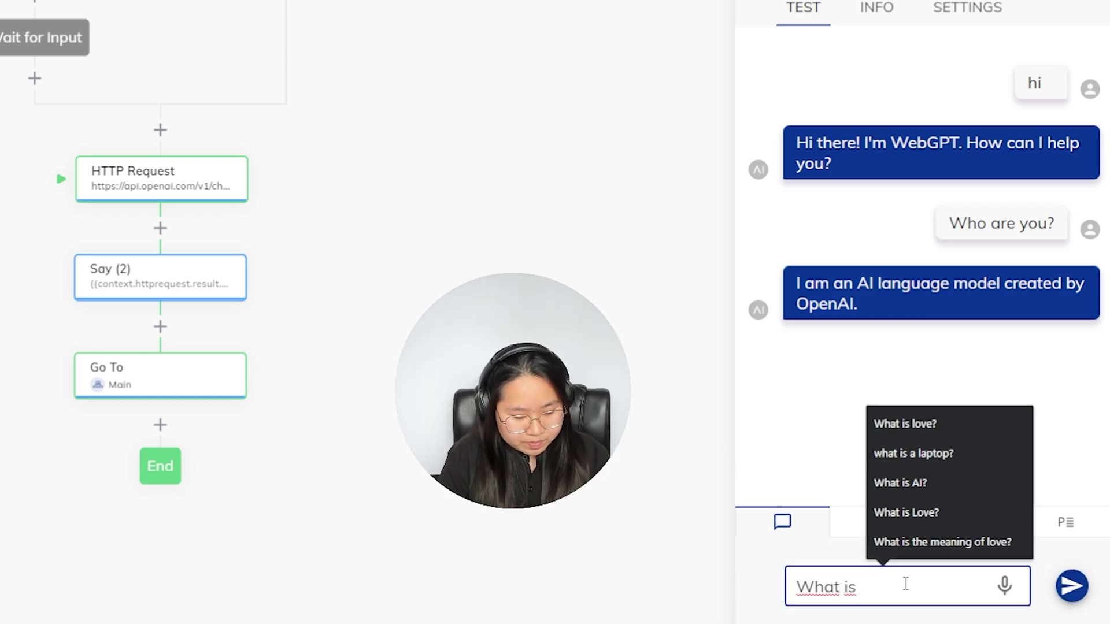
{"action": "type", "text": "GPT?"}
{"action": "key", "text": "Return"}
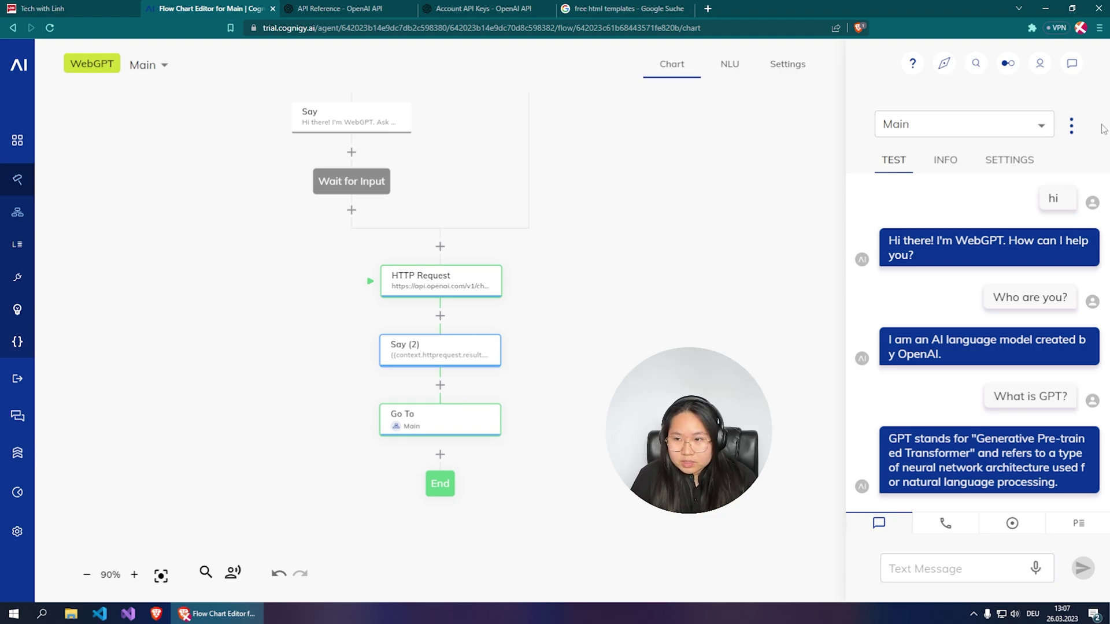
Close the test panel and start a new endpoint under Deploy > Endpoints.
{"action": "left_click", "coordinate": [1072, 63]}
{"action": "left_click_drag", "start_coordinate": [760, 237], "coordinate": [806, 274]}
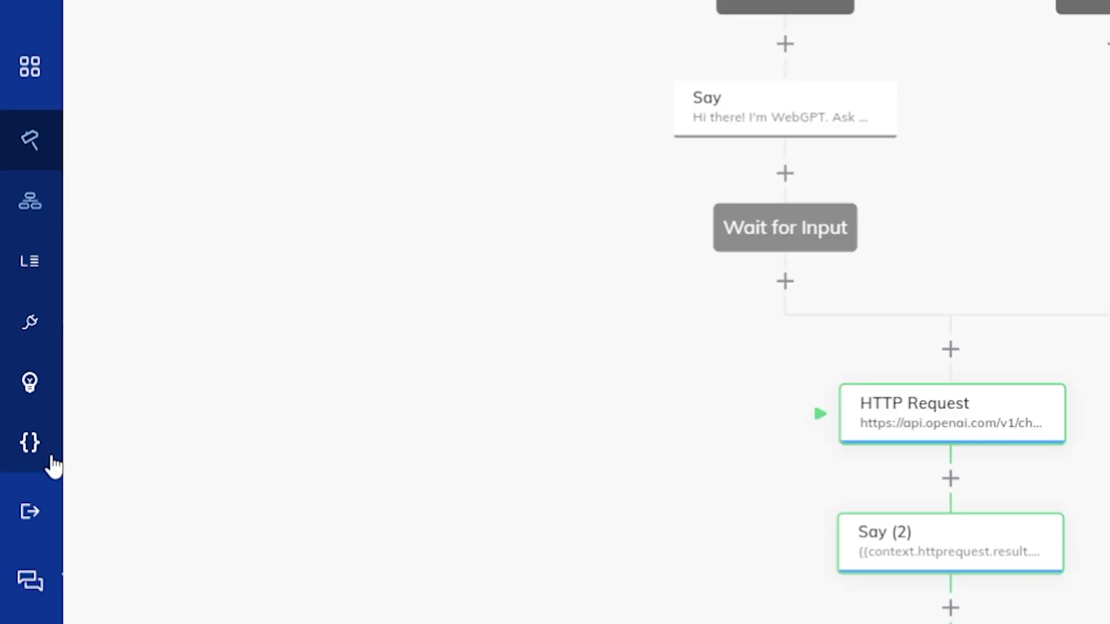
{"action": "mouse_move", "coordinate": [64, 537]}
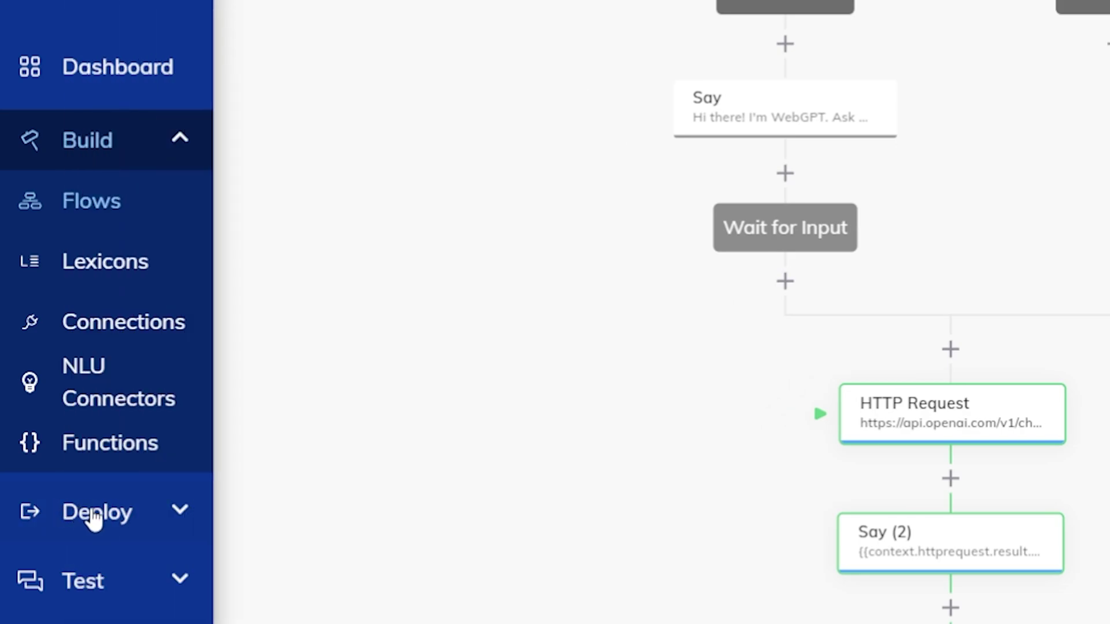
{"action": "left_click", "coordinate": [155, 528]}
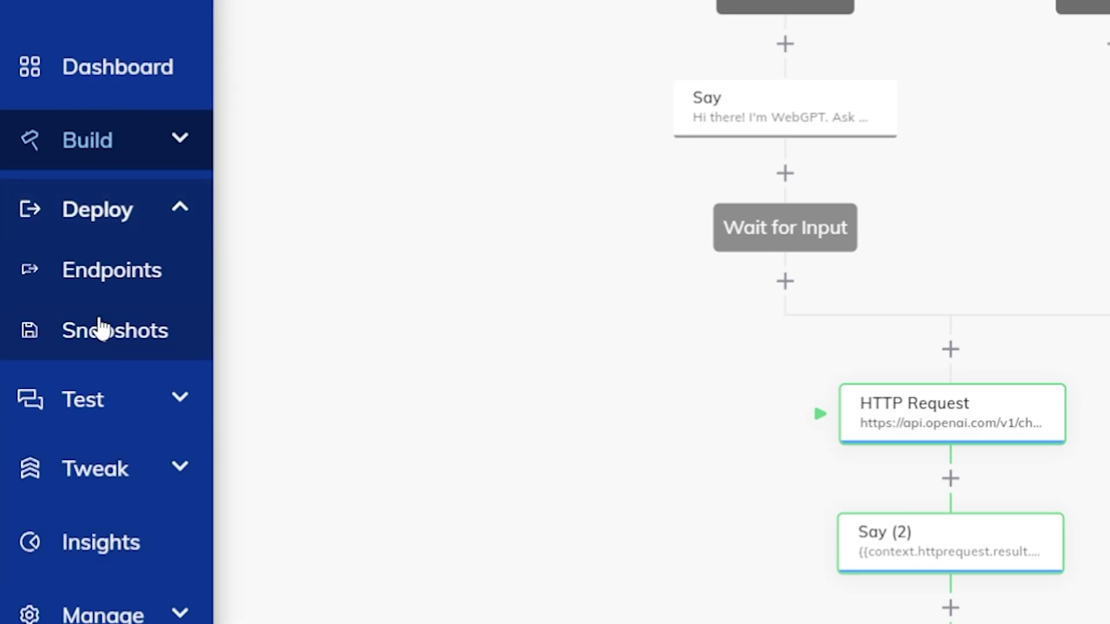
{"action": "left_click", "coordinate": [164, 289]}
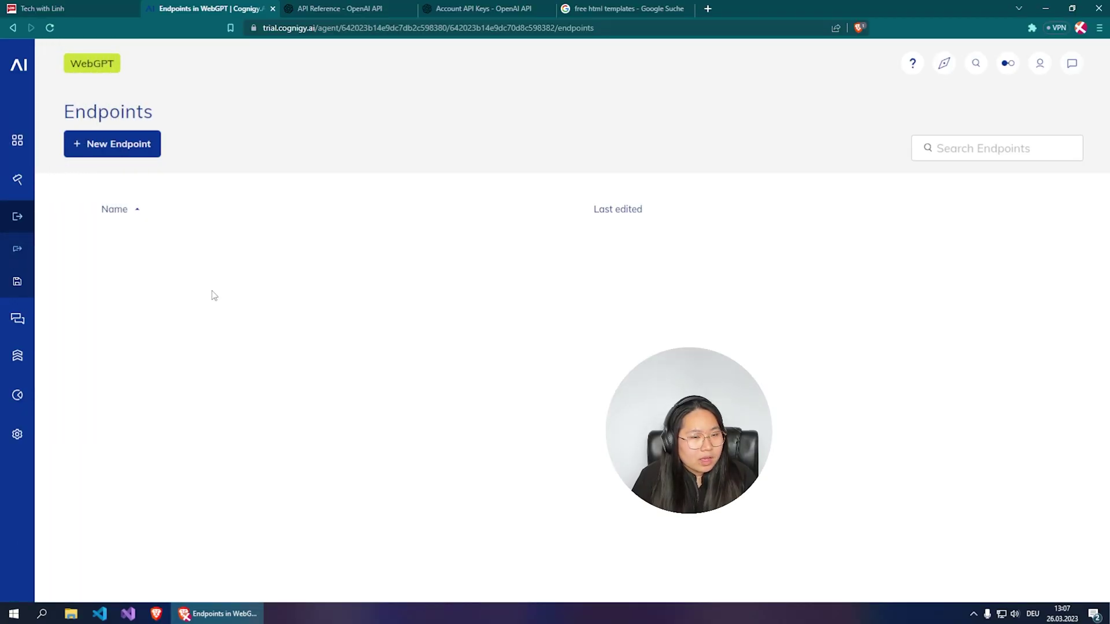
{"action": "left_click", "coordinate": [128, 151]}
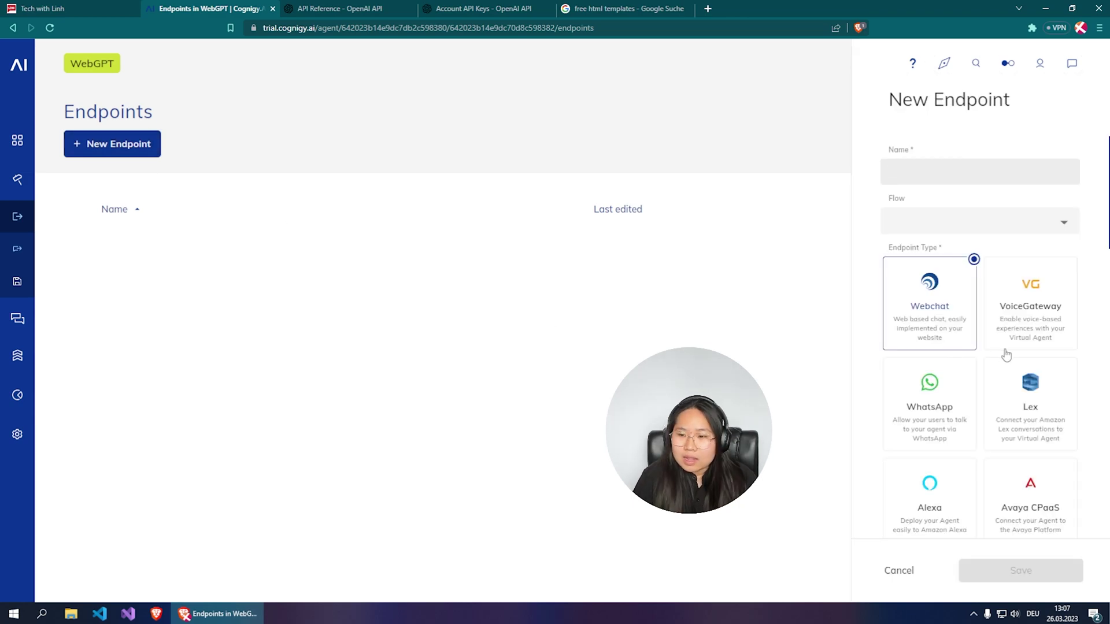
Name the Webchat endpoint WebGPT, connect it to the Main flow, and save it.
{"action": "left_click", "coordinate": [910, 168]}
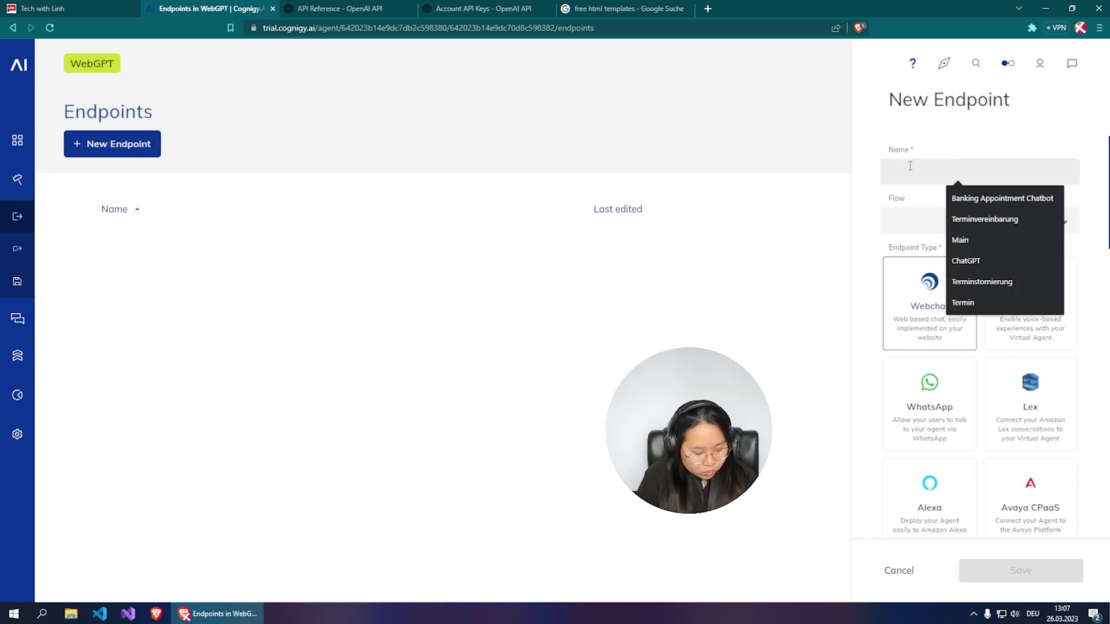
{"action": "type", "text": "WebGPT"}
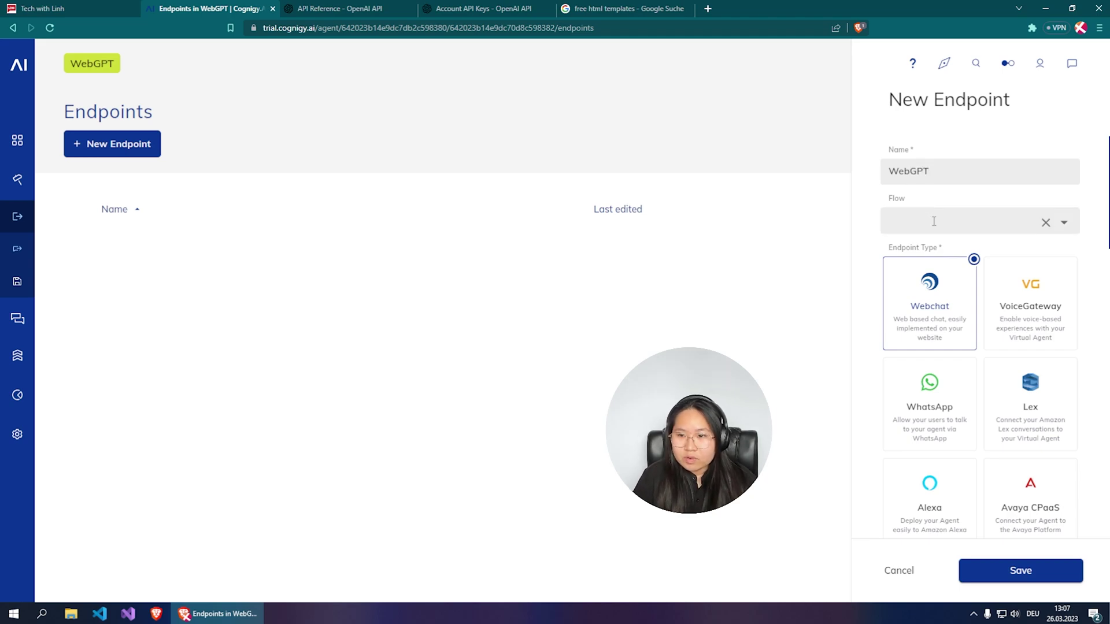
{"action": "left_click", "coordinate": [934, 222]}
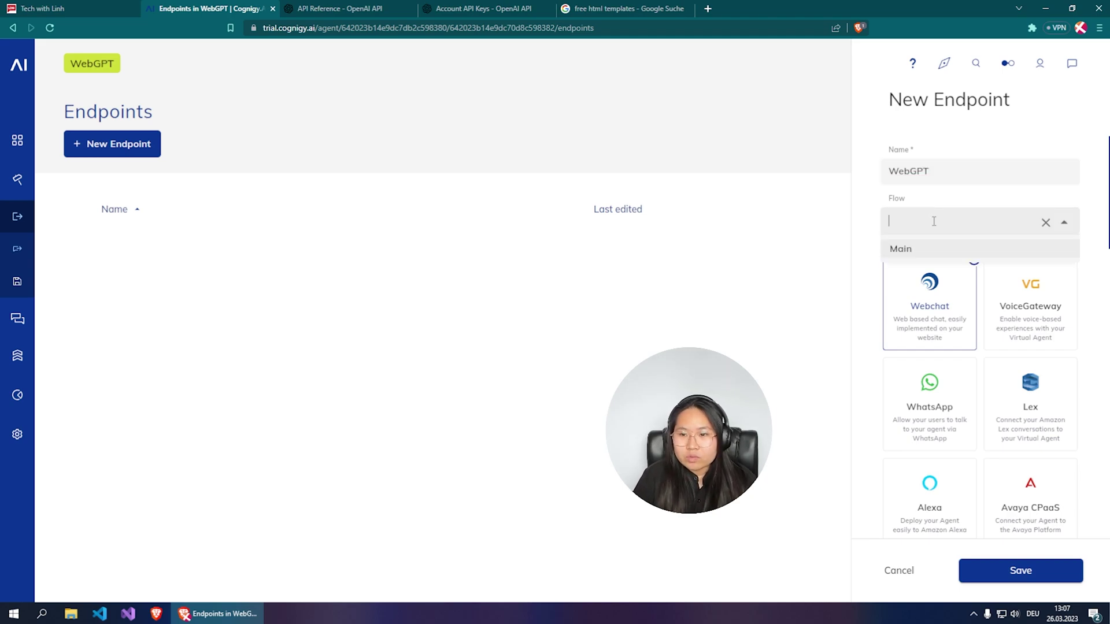
{"action": "left_click", "coordinate": [930, 253]}
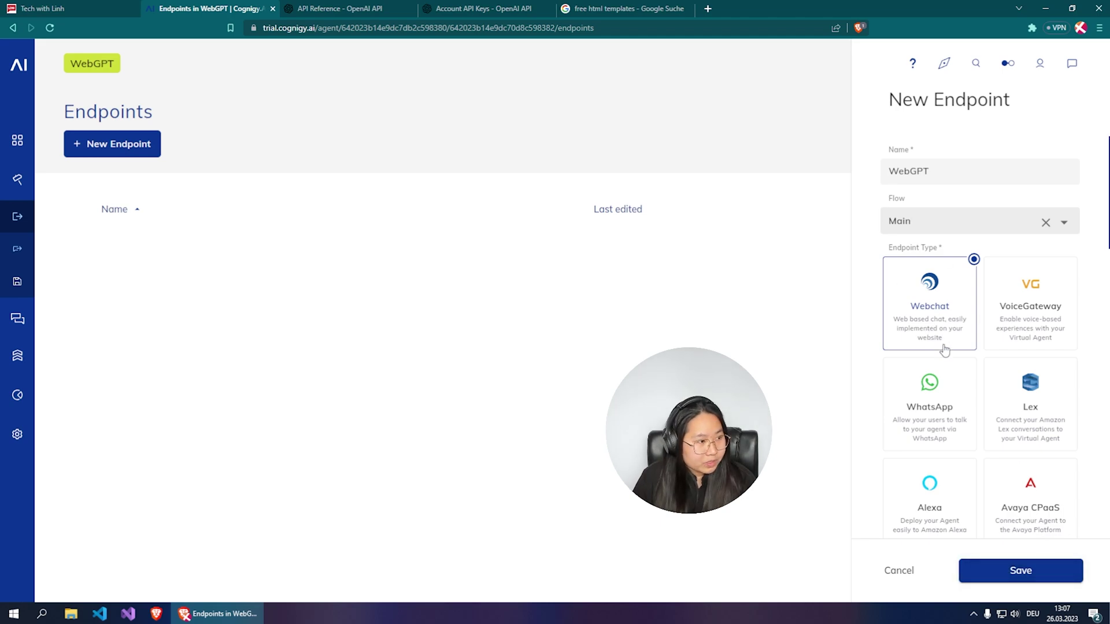
{"action": "left_click", "coordinate": [1034, 570]}
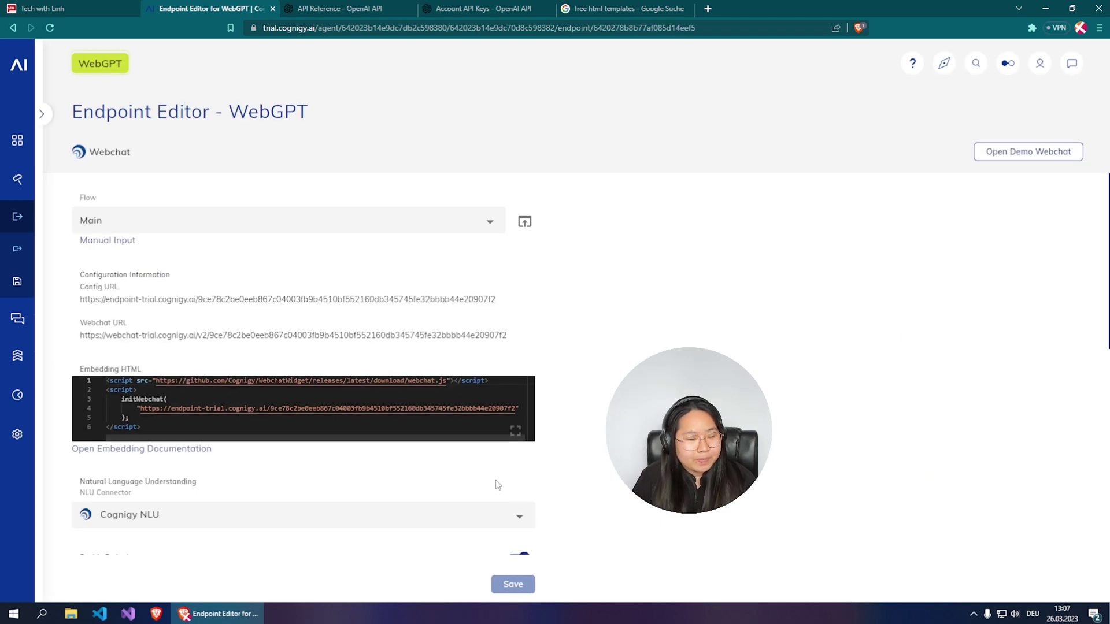
Copy the six-line WebGPT embedding HTML and switch to the 'free html templates' search tab.
{"action": "scroll", "coordinate": [422, 342], "scroll_direction": "down", "scroll_amount": 3}
{"action": "scroll", "coordinate": [428, 355], "scroll_direction": "up", "scroll_amount": 3}
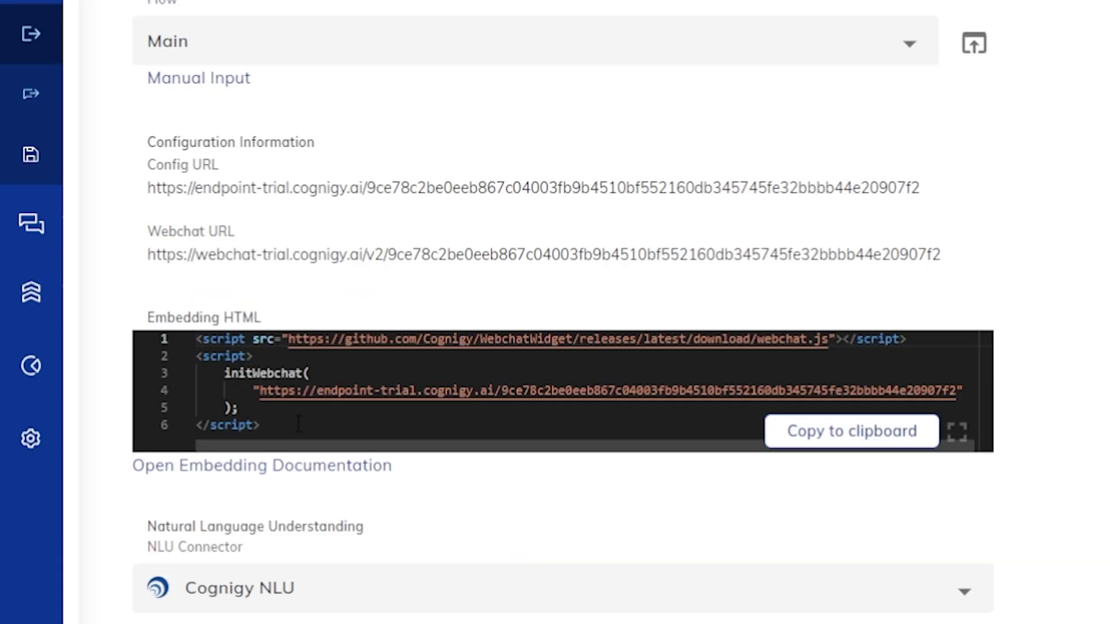
{"action": "left_click_drag", "start_coordinate": [299, 425], "coordinate": [289, 321]}
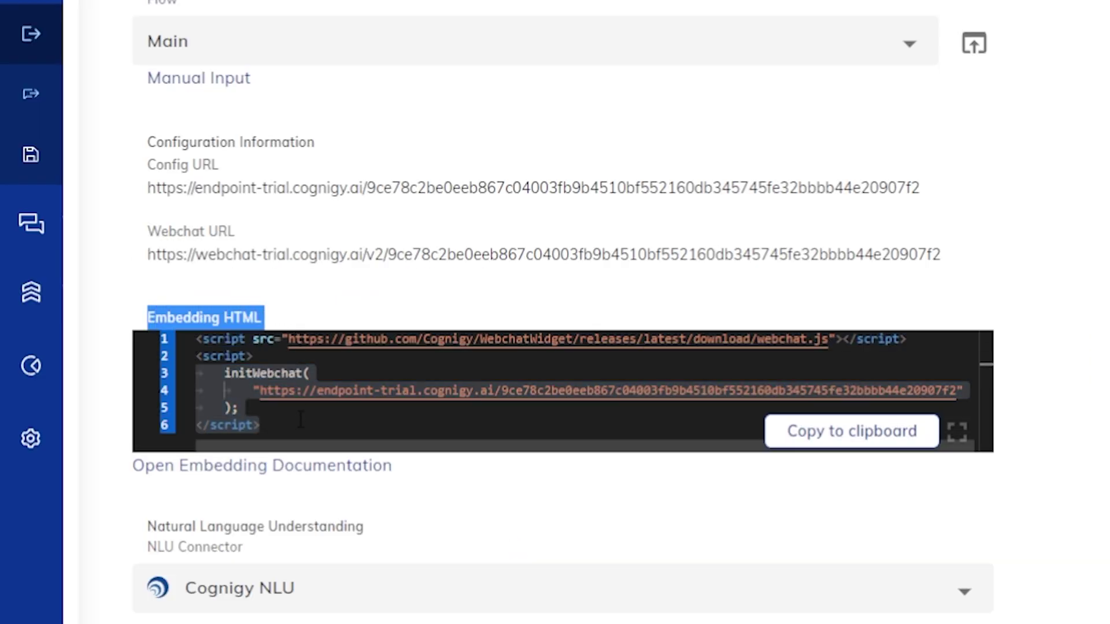
{"action": "left_click", "coordinate": [345, 428]}
{"action": "left_click_drag", "start_coordinate": [345, 428], "coordinate": [191, 349]}
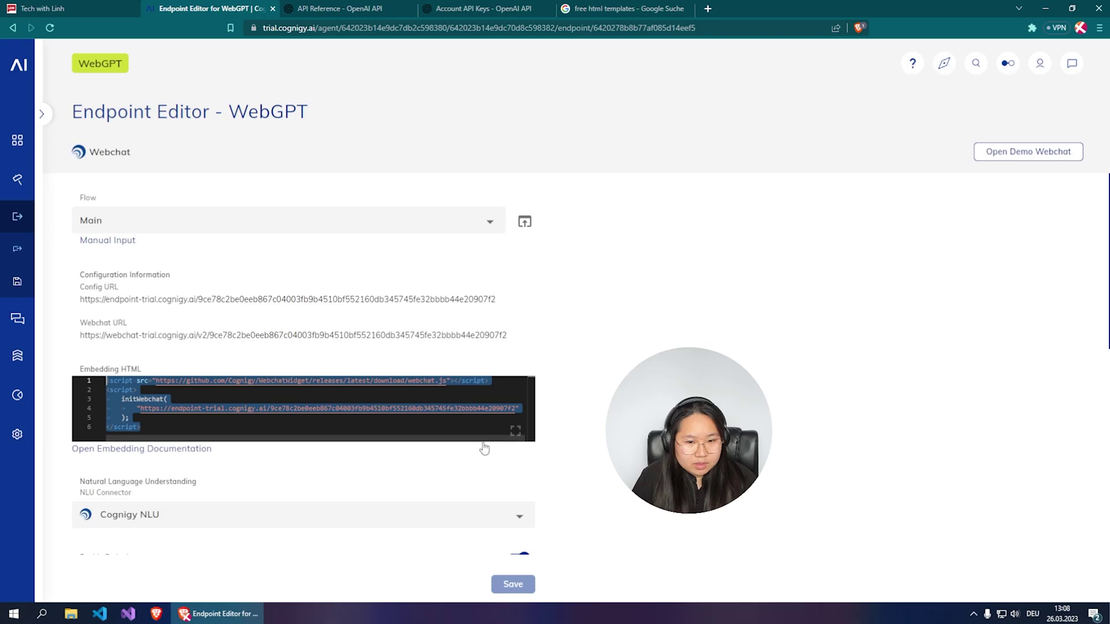
{"action": "left_click", "coordinate": [442, 433]}
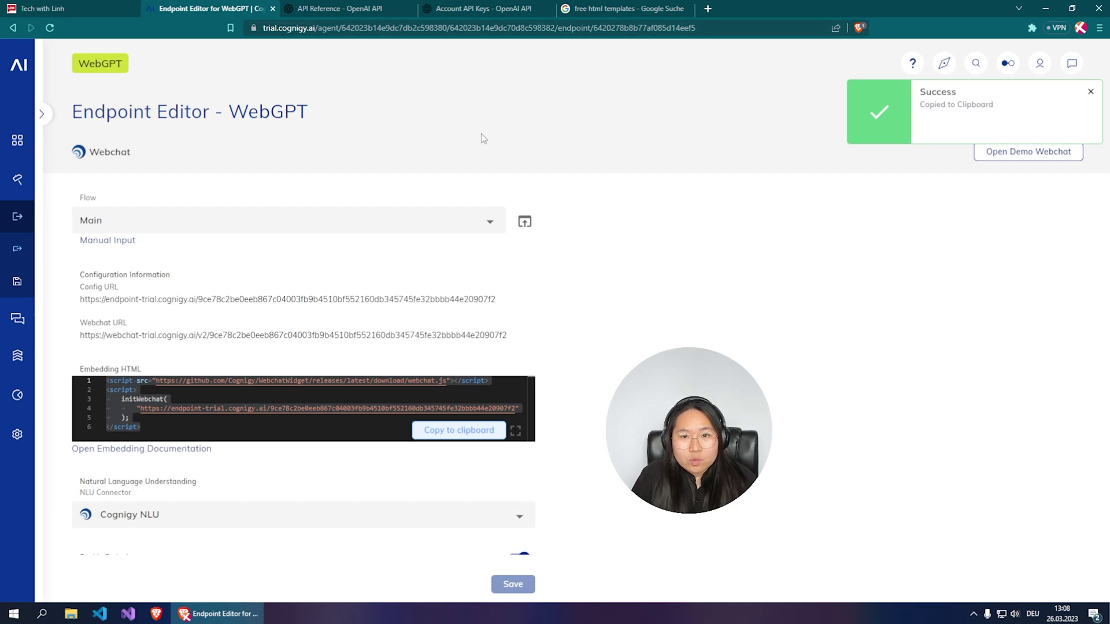
{"action": "left_click", "coordinate": [621, 8]}
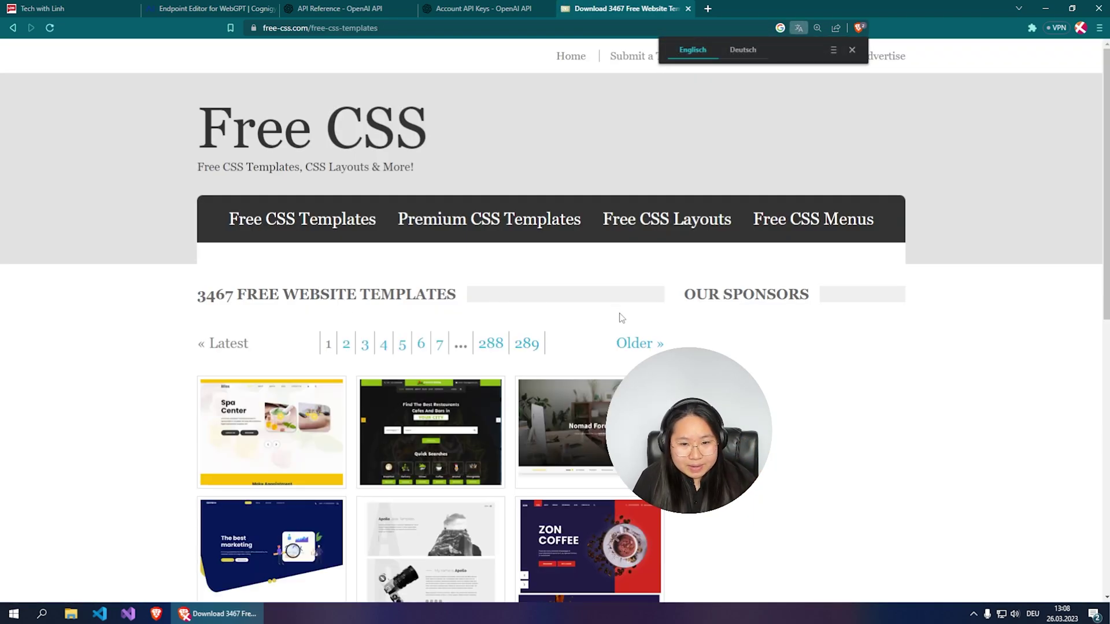
Page through the Free CSS listing to page 5 and open the A-World template's download page.
{"action": "scroll", "coordinate": [621, 317], "scroll_direction": "down", "scroll_amount": 7}
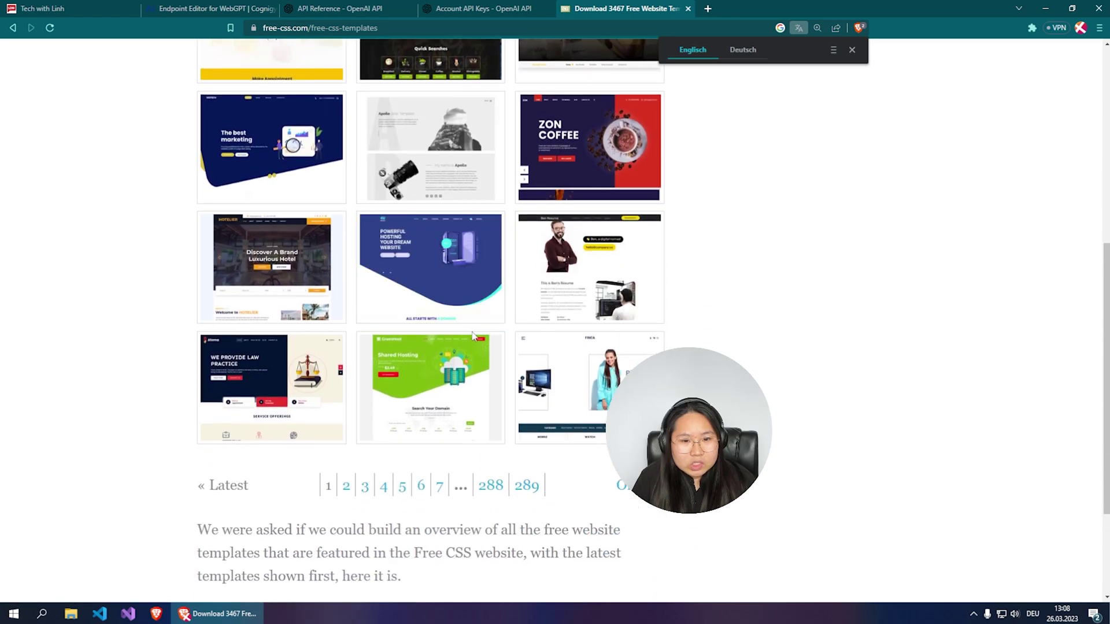
{"action": "left_click", "coordinate": [364, 485]}
{"action": "scroll", "coordinate": [440, 456], "scroll_direction": "down", "scroll_amount": 5}
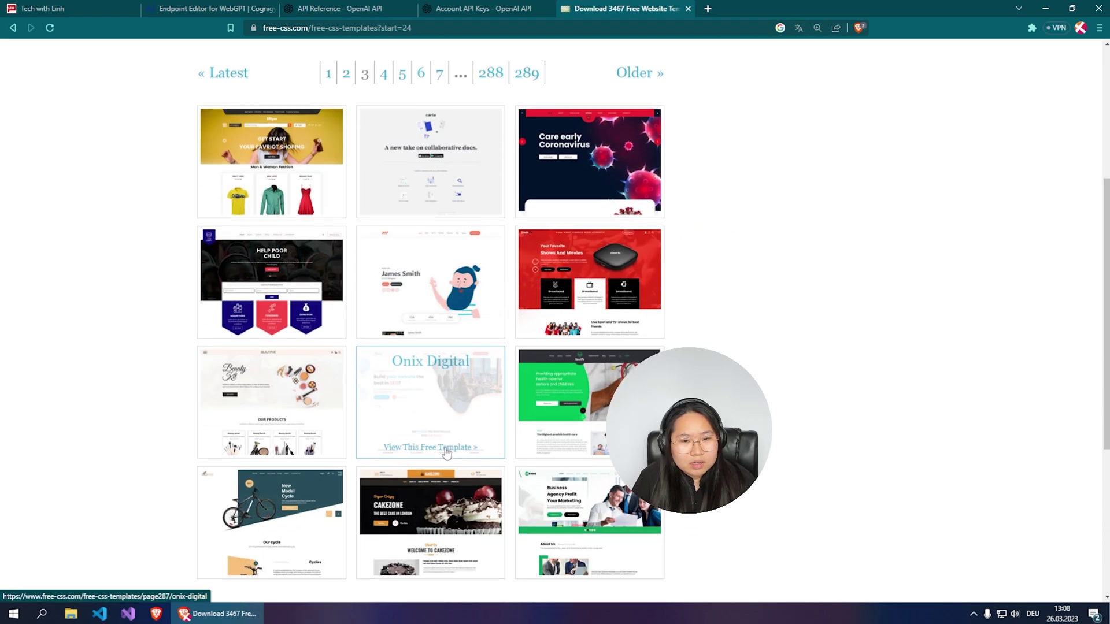
{"action": "scroll", "coordinate": [439, 404], "scroll_direction": "down", "scroll_amount": 5}
{"action": "left_click", "coordinate": [383, 353]}
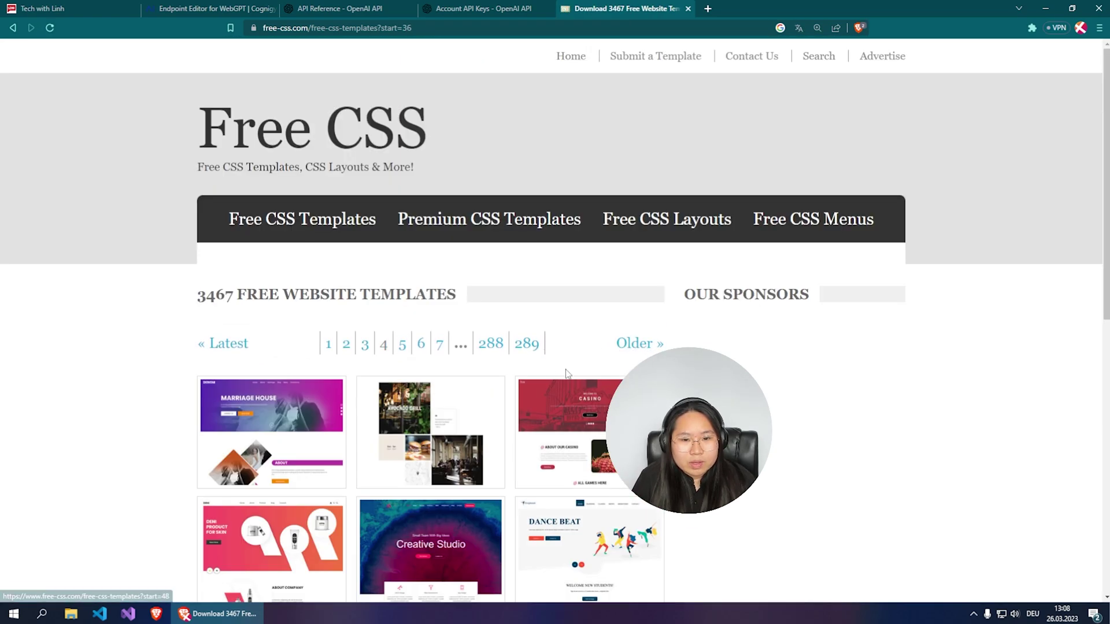
{"action": "scroll", "coordinate": [566, 373], "scroll_direction": "down", "scroll_amount": 5}
{"action": "scroll", "coordinate": [531, 349], "scroll_direction": "down", "scroll_amount": 5}
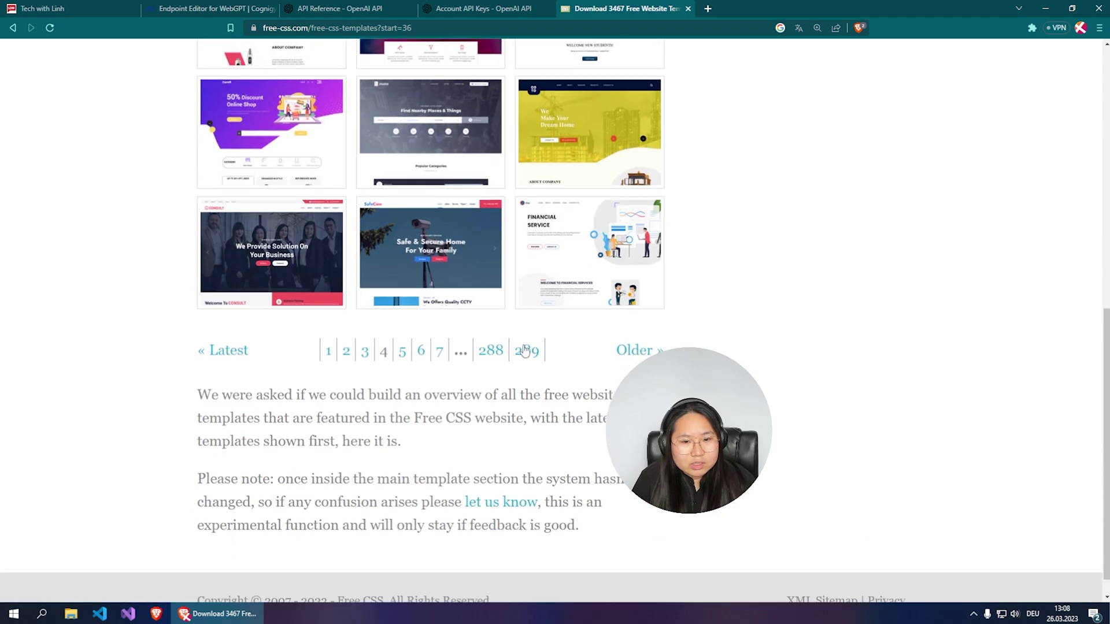
{"action": "left_click", "coordinate": [403, 351]}
{"action": "scroll", "coordinate": [520, 352], "scroll_direction": "down", "scroll_amount": 5}
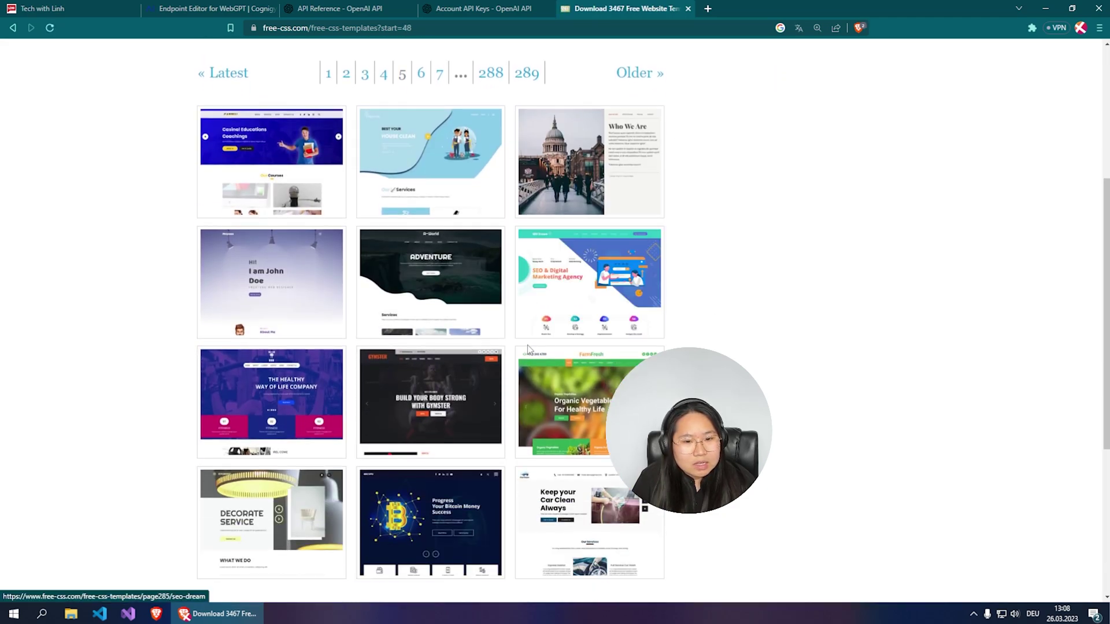
{"action": "left_click", "coordinate": [442, 301]}
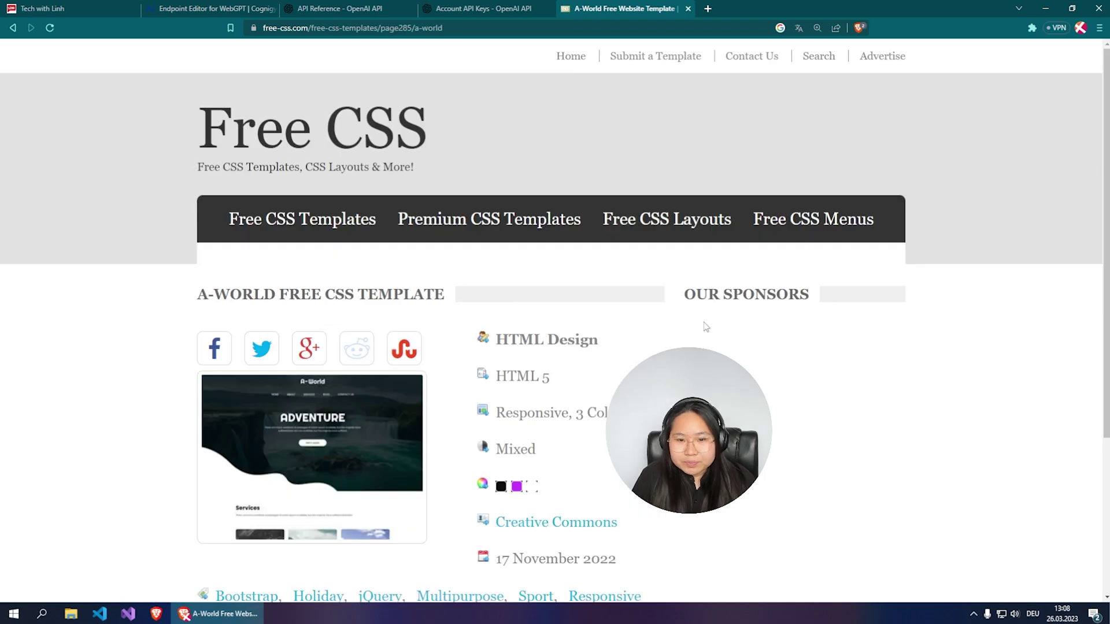
{"action": "scroll", "coordinate": [693, 323], "scroll_direction": "down", "scroll_amount": 3}
{"action": "scroll", "coordinate": [301, 388], "scroll_direction": "down", "scroll_amount": 2}
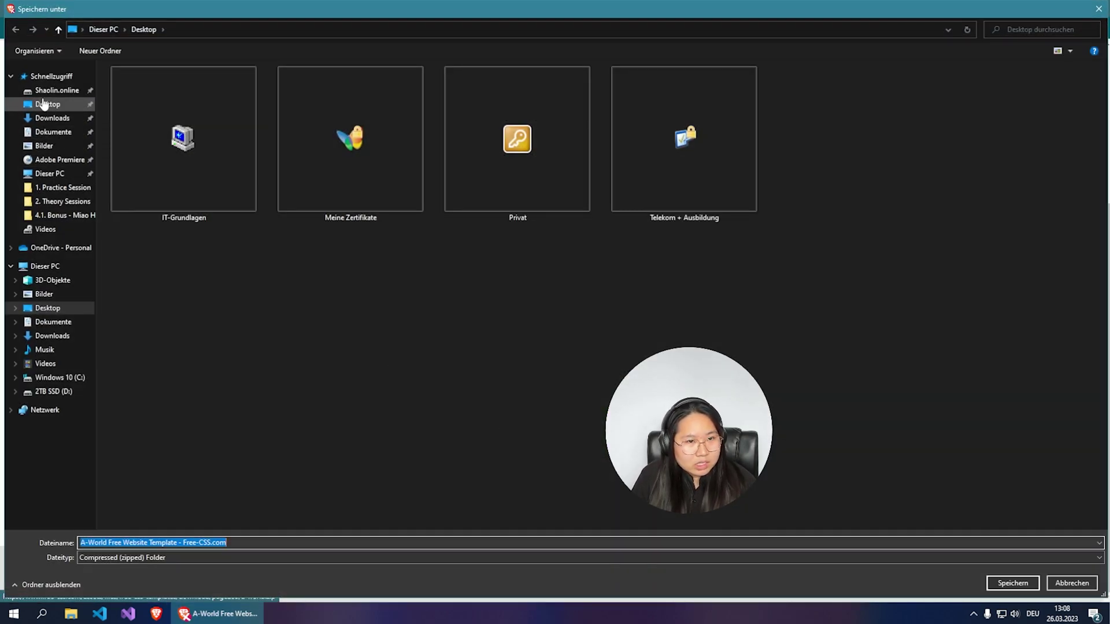
Save the A-World ZIP to the desktop, open it, and extract all its files.
{"action": "left_click", "coordinate": [1012, 581]}
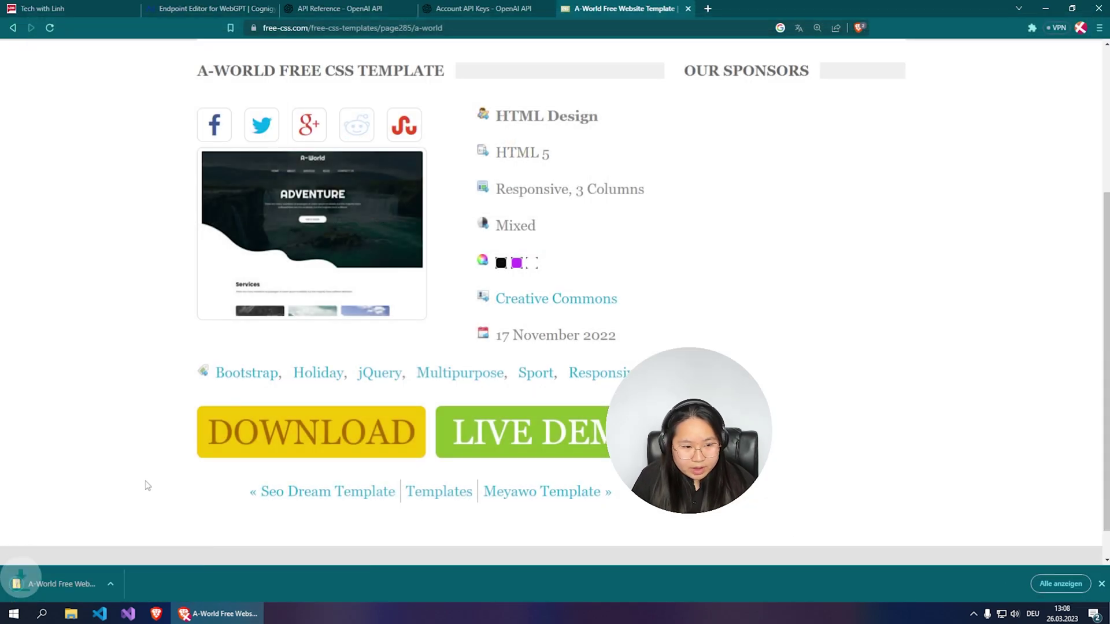
{"action": "left_click", "coordinate": [73, 584]}
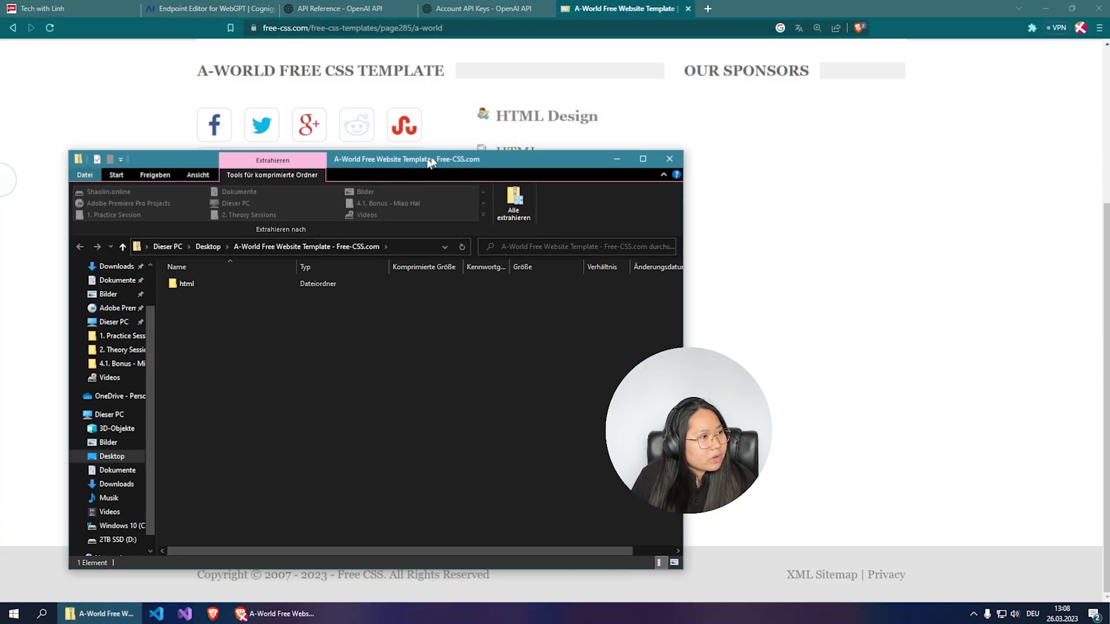
{"action": "left_click", "coordinate": [605, 196]}
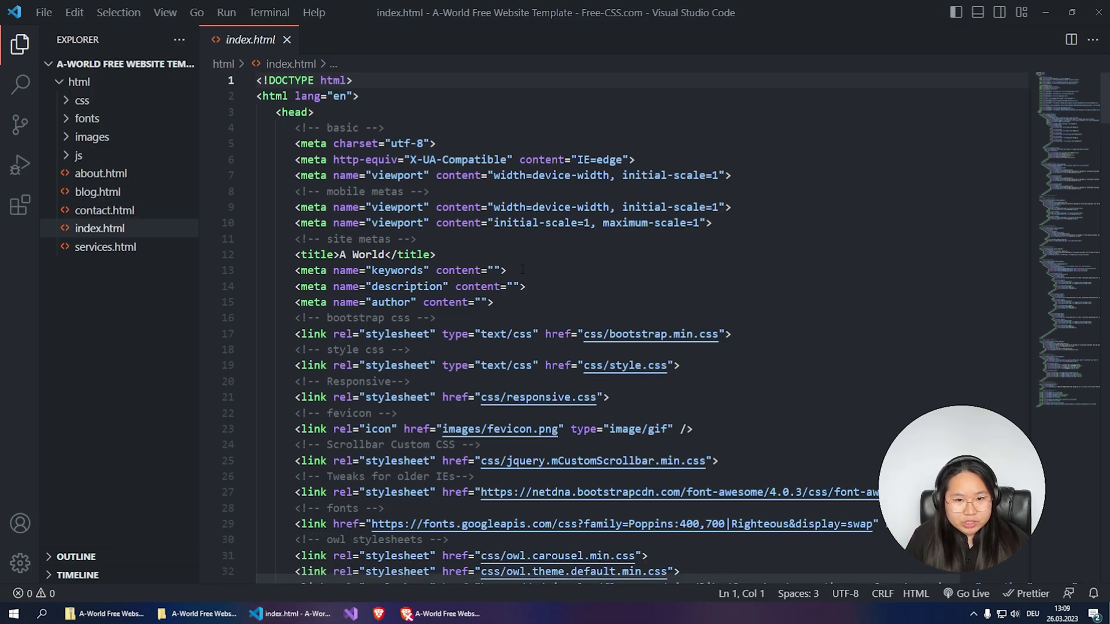
Serve index.html with Live Server and scroll through the A-World site preview on port 5500.
{"action": "right_click", "coordinate": [504, 299]}
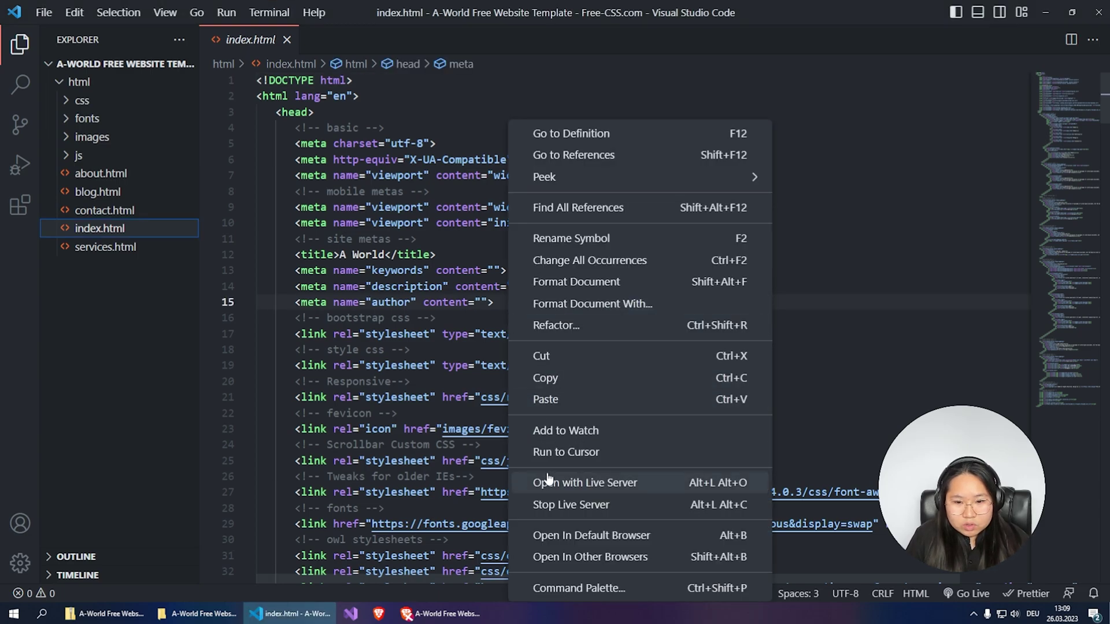
{"action": "left_click", "coordinate": [604, 489]}
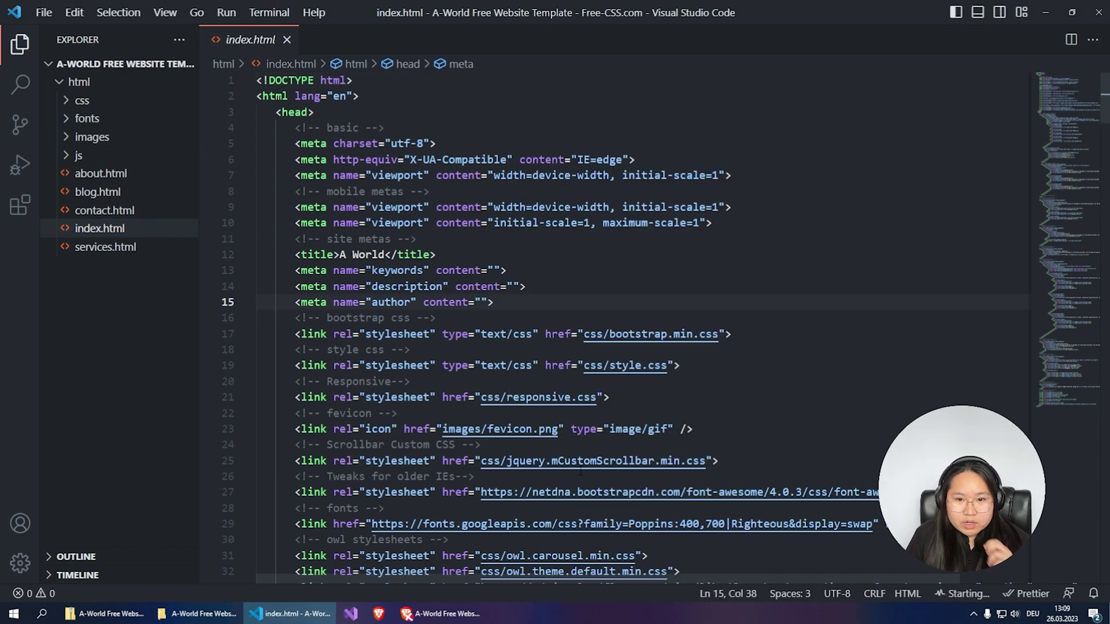
{"action": "scroll", "coordinate": [897, 312], "scroll_direction": "down", "scroll_amount": 10}
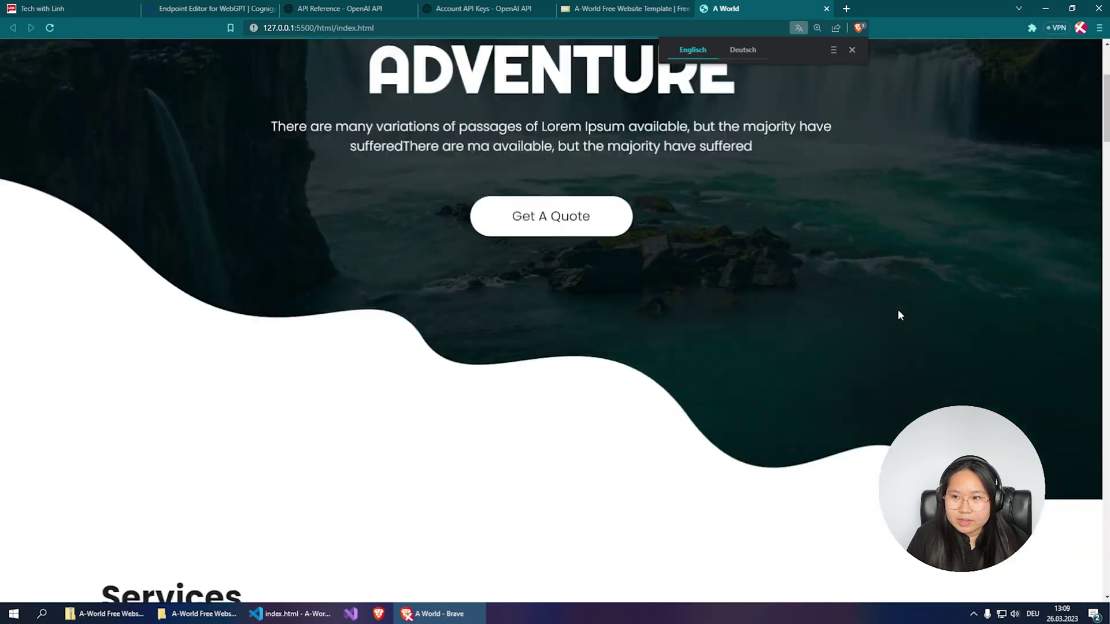
{"action": "scroll", "coordinate": [798, 312], "scroll_direction": "down", "scroll_amount": 6}
{"action": "scroll", "coordinate": [766, 317], "scroll_direction": "down", "scroll_amount": 8}
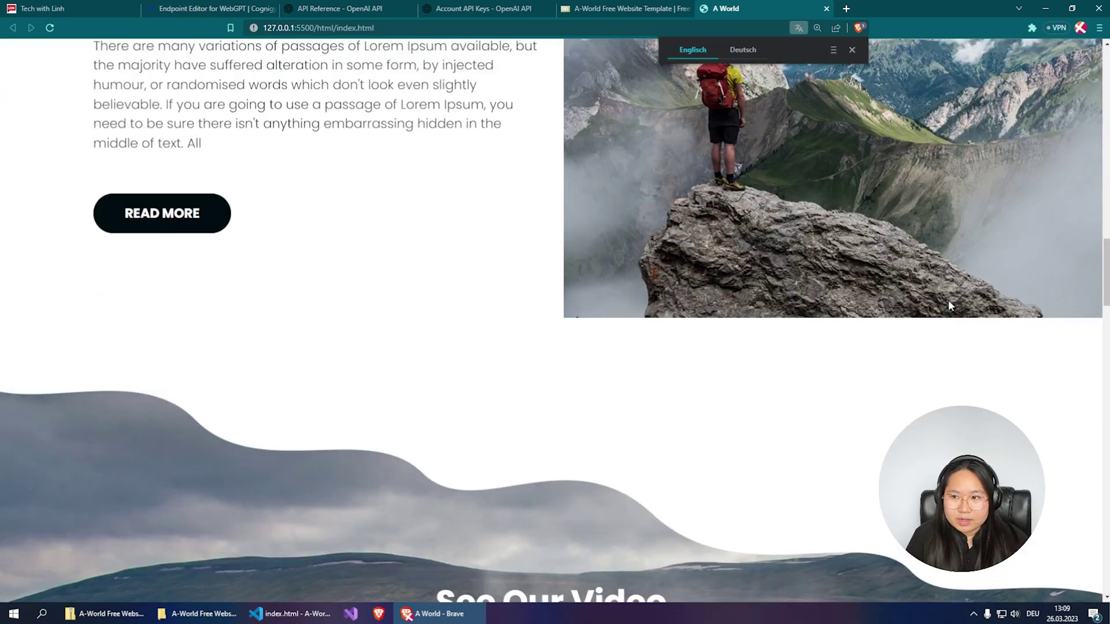
{"action": "scroll", "coordinate": [788, 342], "scroll_direction": "down", "scroll_amount": 12}
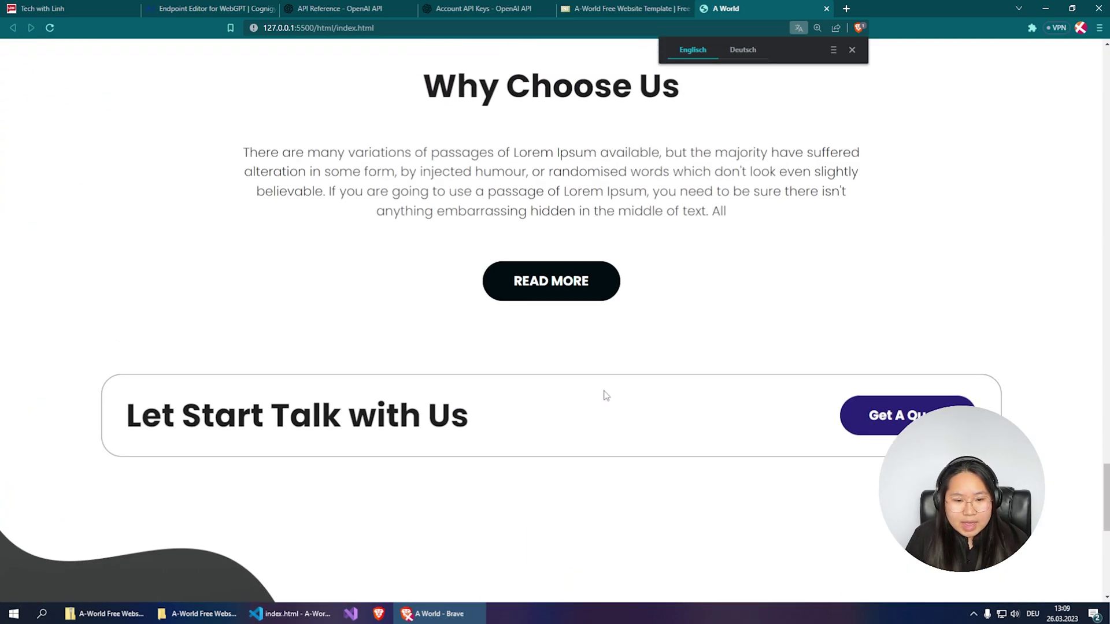
{"action": "scroll", "coordinate": [607, 391], "scroll_direction": "up", "scroll_amount": 12}
{"action": "scroll", "coordinate": [596, 390], "scroll_direction": "up", "scroll_amount": 20}
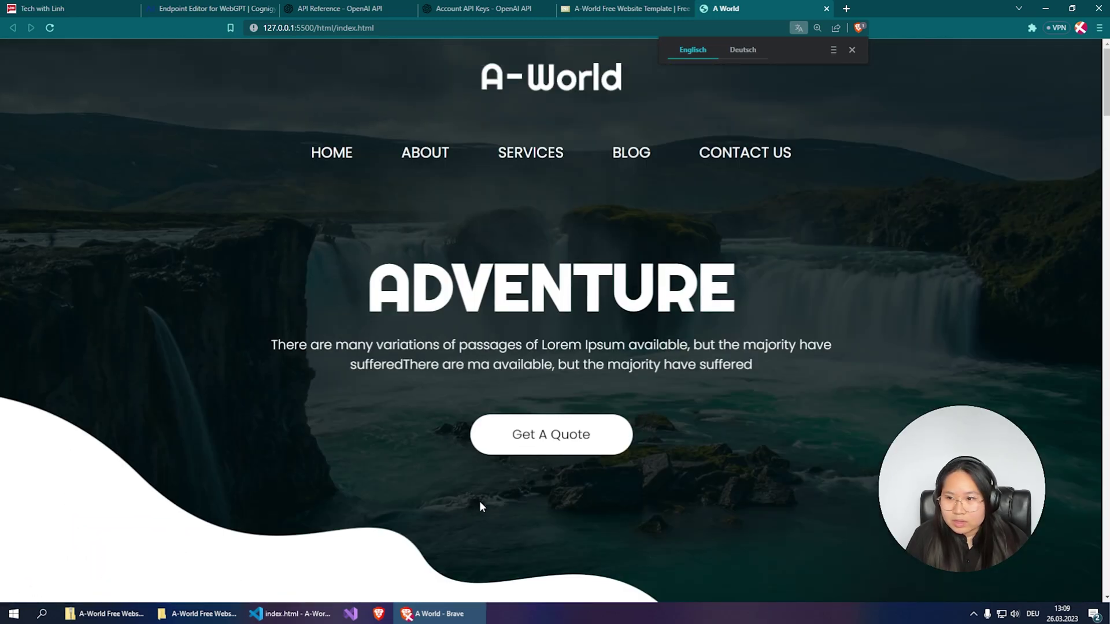
Paste the Cognigy Webchat embed script and initWebchat call after the <body> tag in index.html, then save.
{"action": "left_click", "coordinate": [289, 614]}
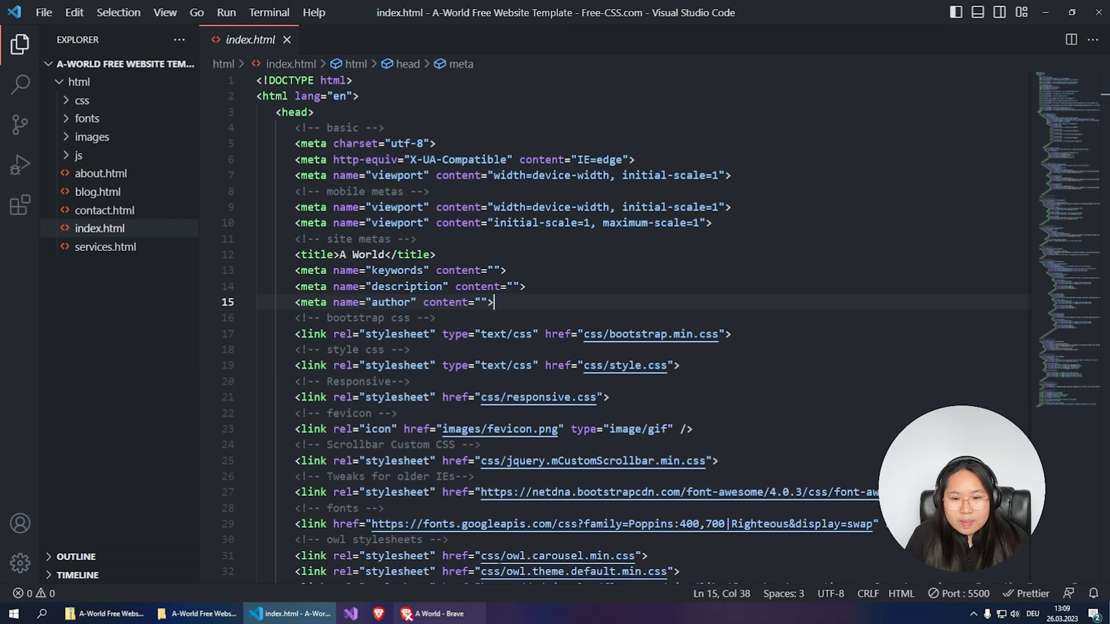
{"action": "scroll", "coordinate": [488, 317], "scroll_direction": "down", "scroll_amount": 2}
{"action": "left_click", "coordinate": [323, 328]}
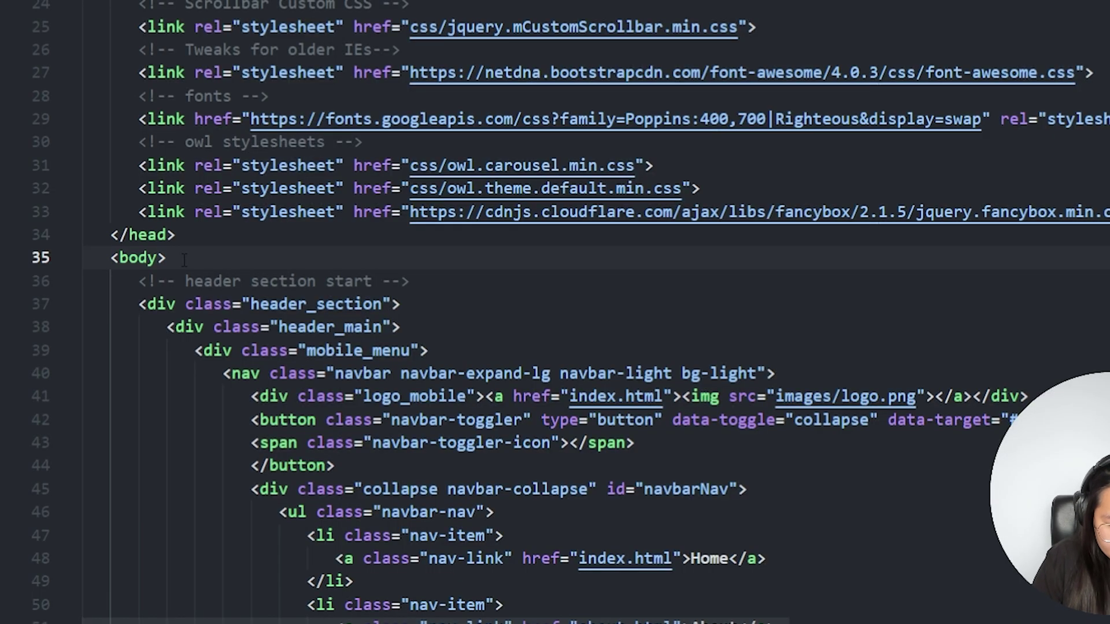
{"action": "key", "text": "Return"}
{"action": "key", "text": "Return"}
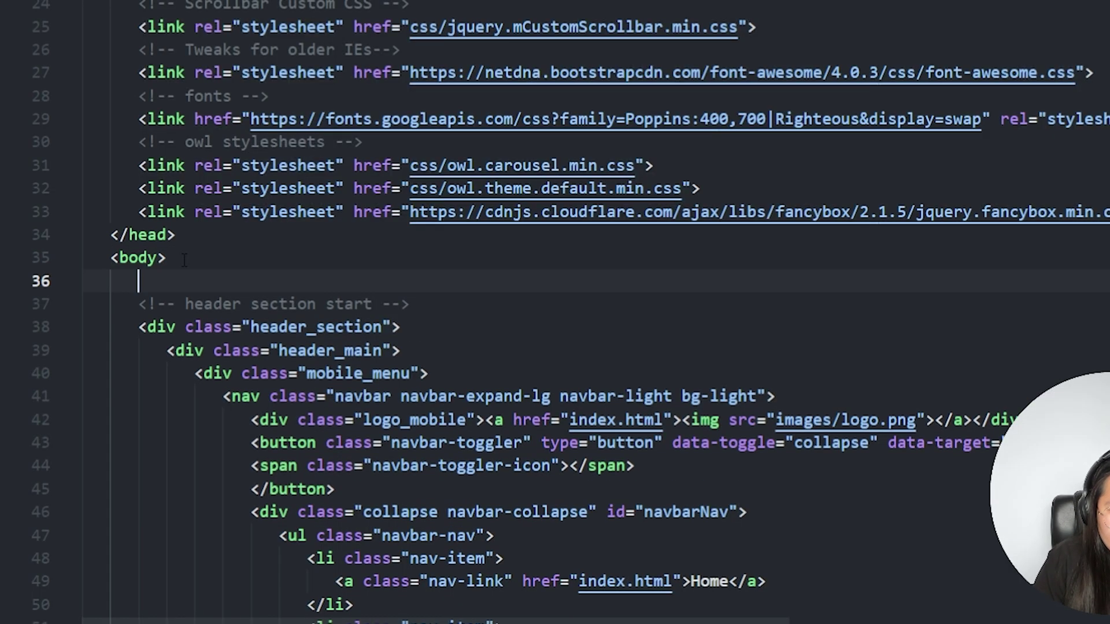
{"action": "type", "text": "<script src=\"https://github.com/Cognigy/WebchatWidget/releases/latest/download/webchat.js\"></script> <script>   initWebchat(     \"https://endpoint-trial.cognigy.ai/9ce78c2be0eeb867c04003fb9b4510bf552160db345745fe32bbbb44e20907f2\"   ); </script>"}
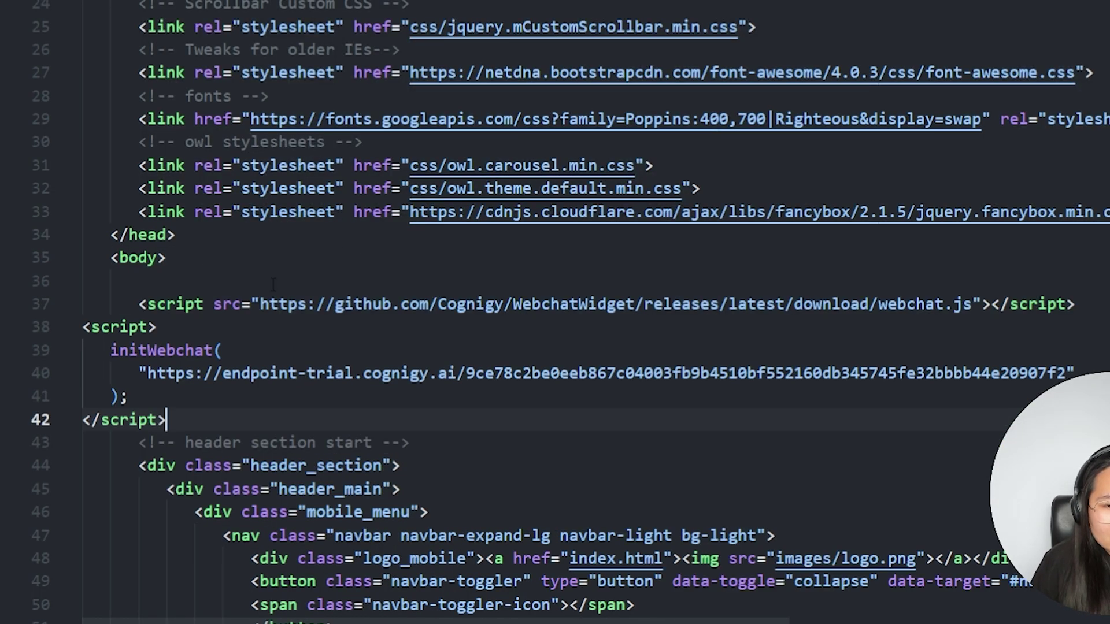
{"action": "key", "text": "ctrl+s"}
{"action": "left_click_drag", "start_coordinate": [195, 420], "coordinate": [110, 304]}
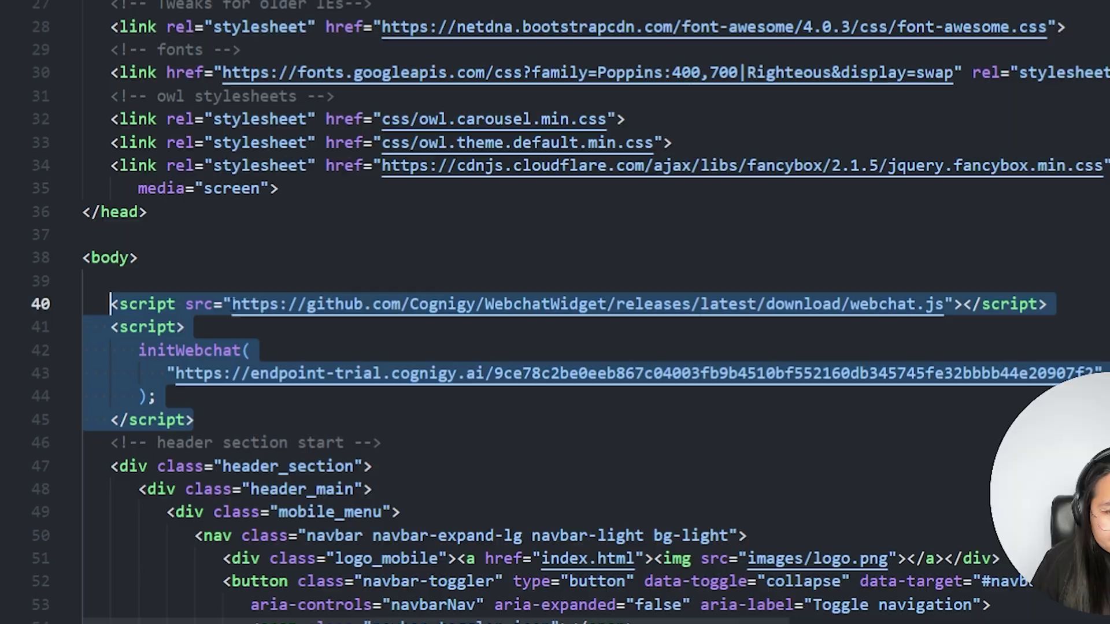
{"action": "key", "text": "alt+Tab"}
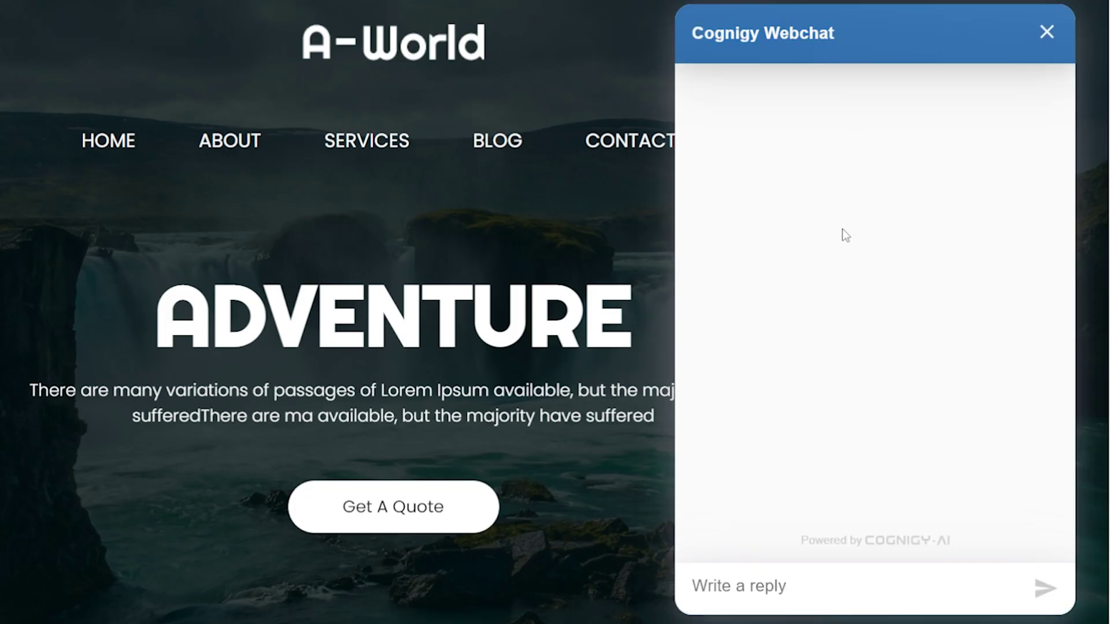
Greet the bot with 'hi' and ask about the difference between IPv4 and IPv6.
{"action": "type", "text": "hi"}
{"action": "key", "text": "Return"}
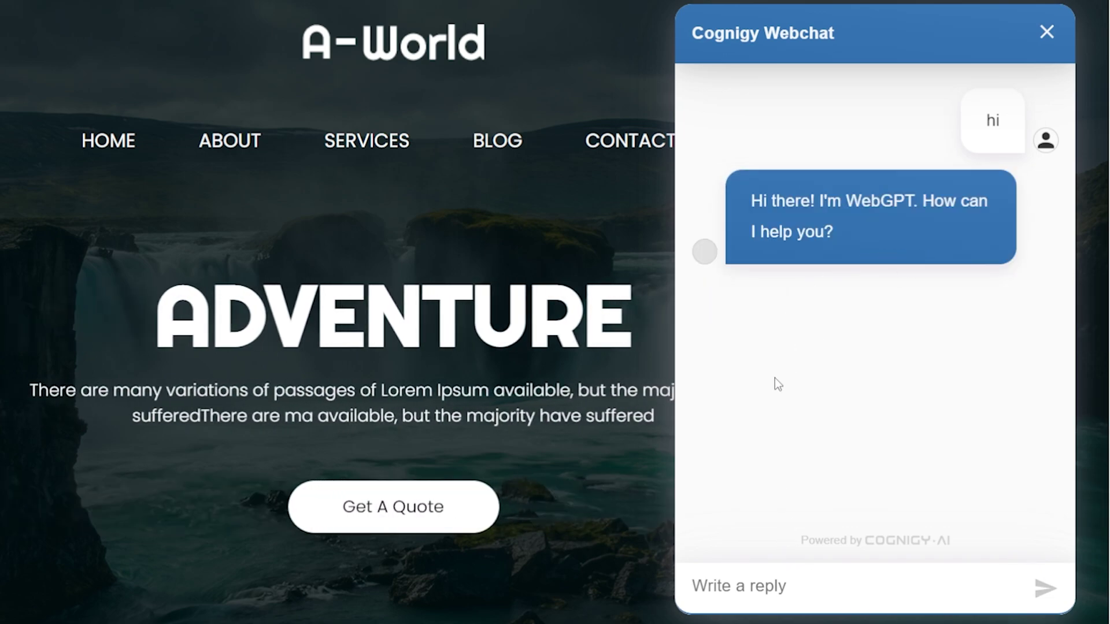
{"action": "key", "text": "ctrl+a"}
{"action": "left_click", "coordinate": [837, 583]}
{"action": "type", "text": "What is"}
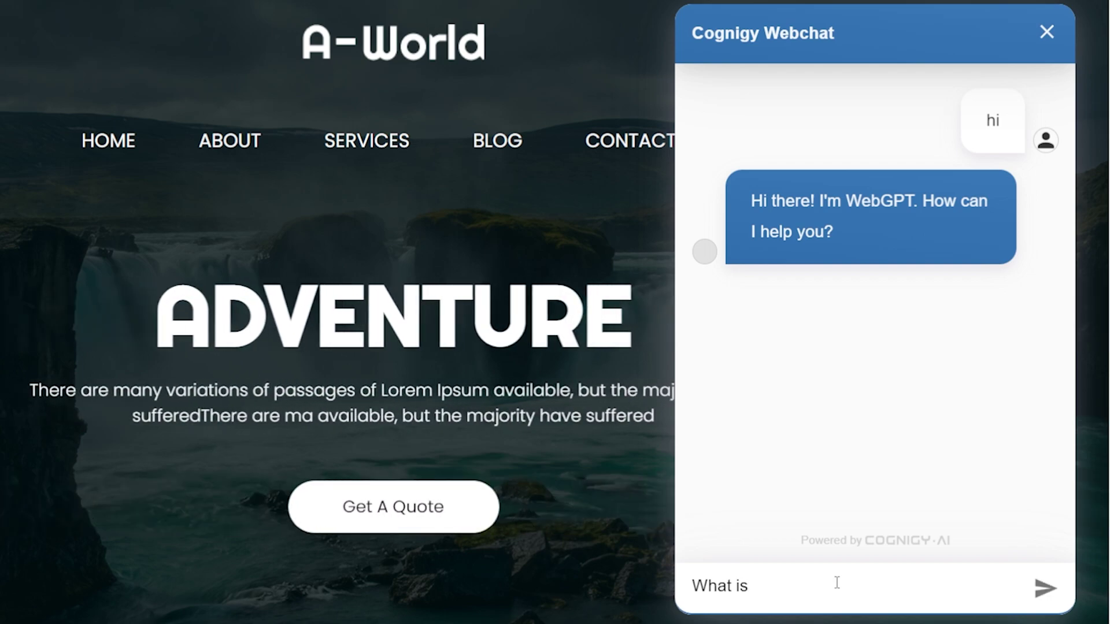
{"action": "type", "text": " the difference bt"}
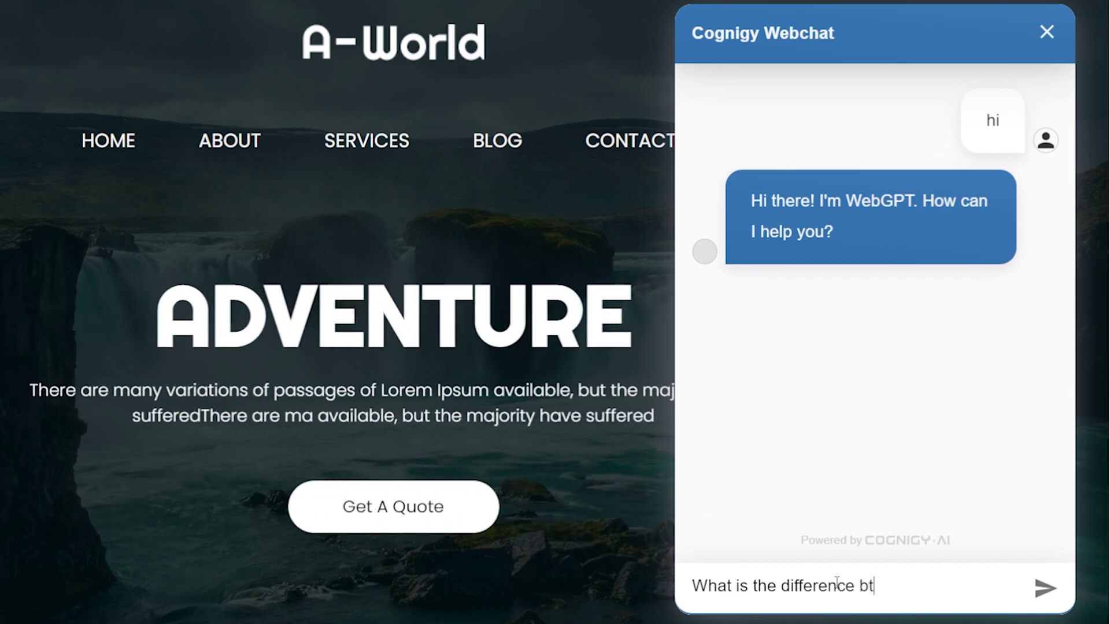
{"action": "key", "text": "BackSpace"}
{"action": "type", "text": "etween ipv"}
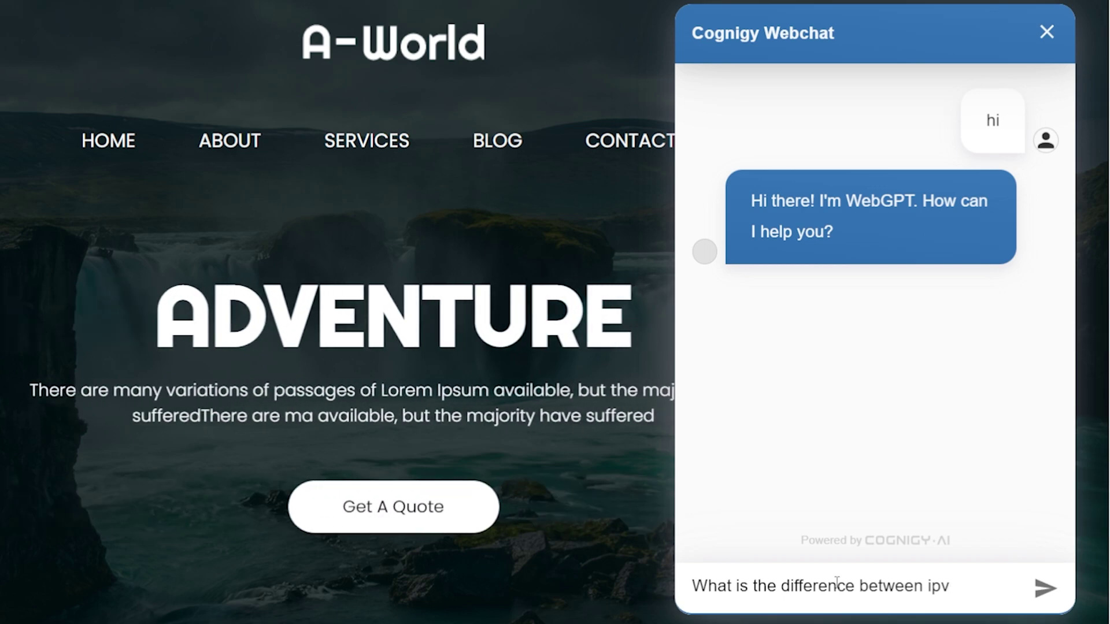
{"action": "type", "text": "4 and vipv6??"}
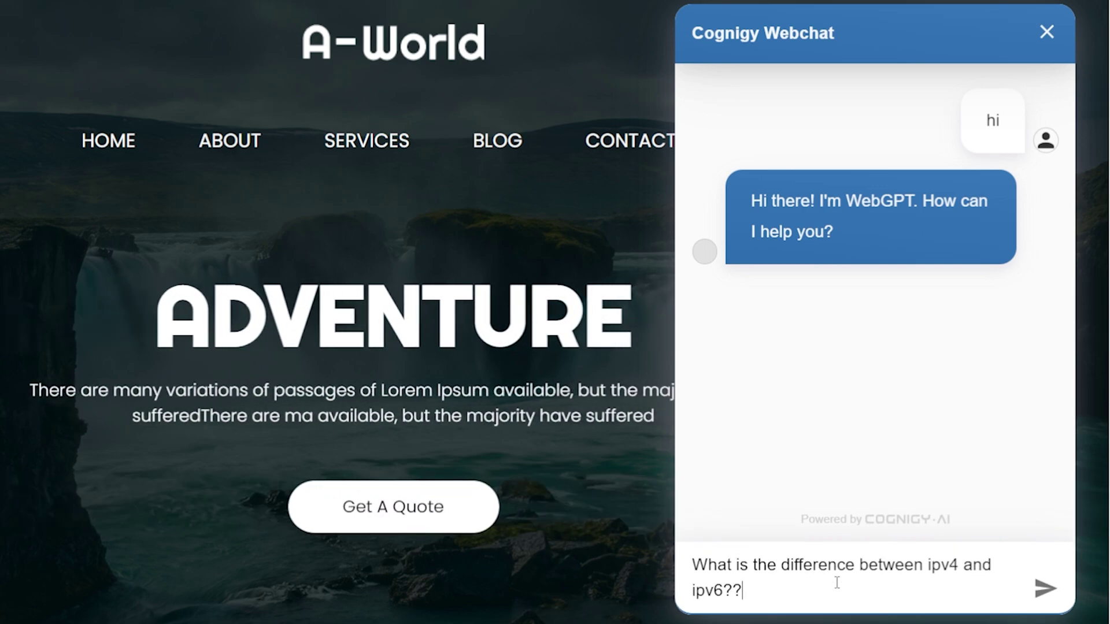
{"action": "type", "text": "?"}
{"action": "key", "text": "Return"}
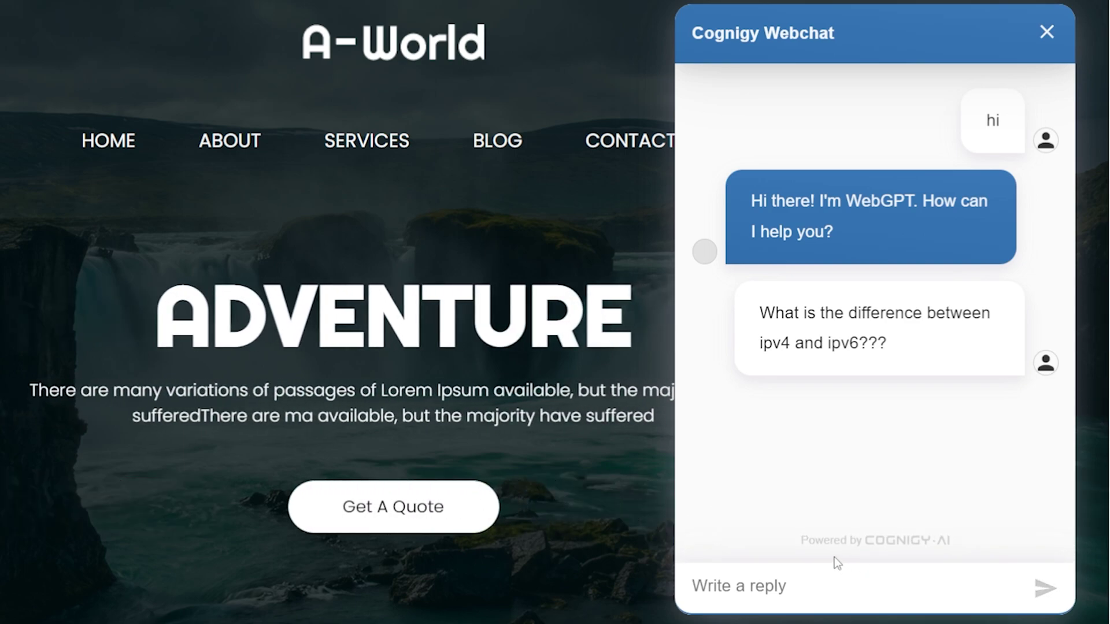
{"action": "left_click_drag", "start_coordinate": [953, 452], "coordinate": [729, 383]}
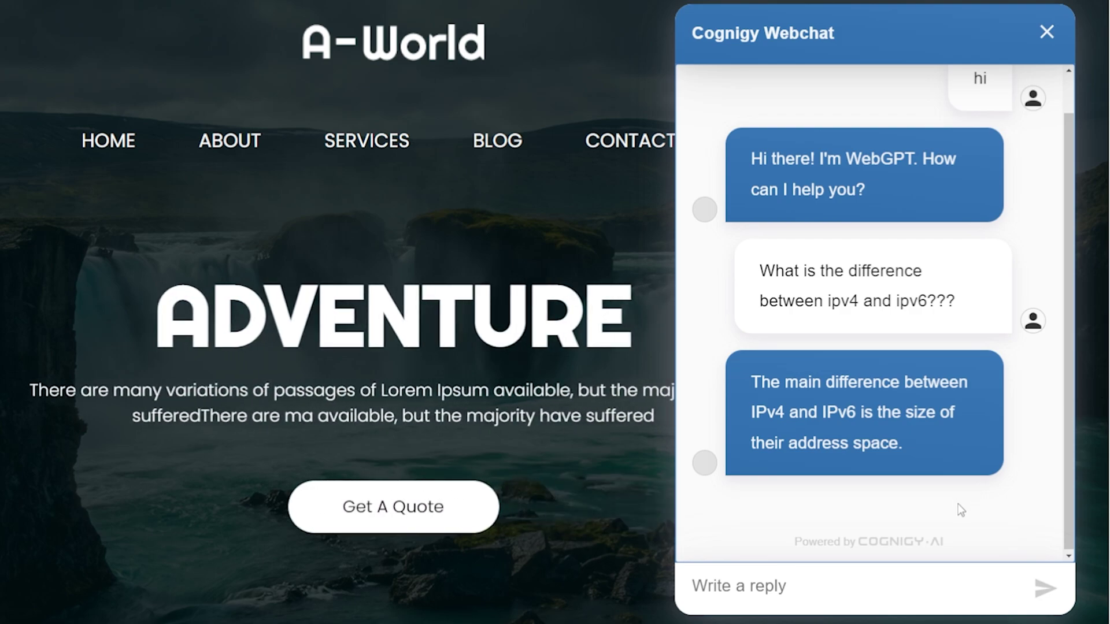
Ask the embedded chatbot 'What is love'.
{"action": "left_click", "coordinate": [858, 588]}
{"action": "type", "text": "What is love"}
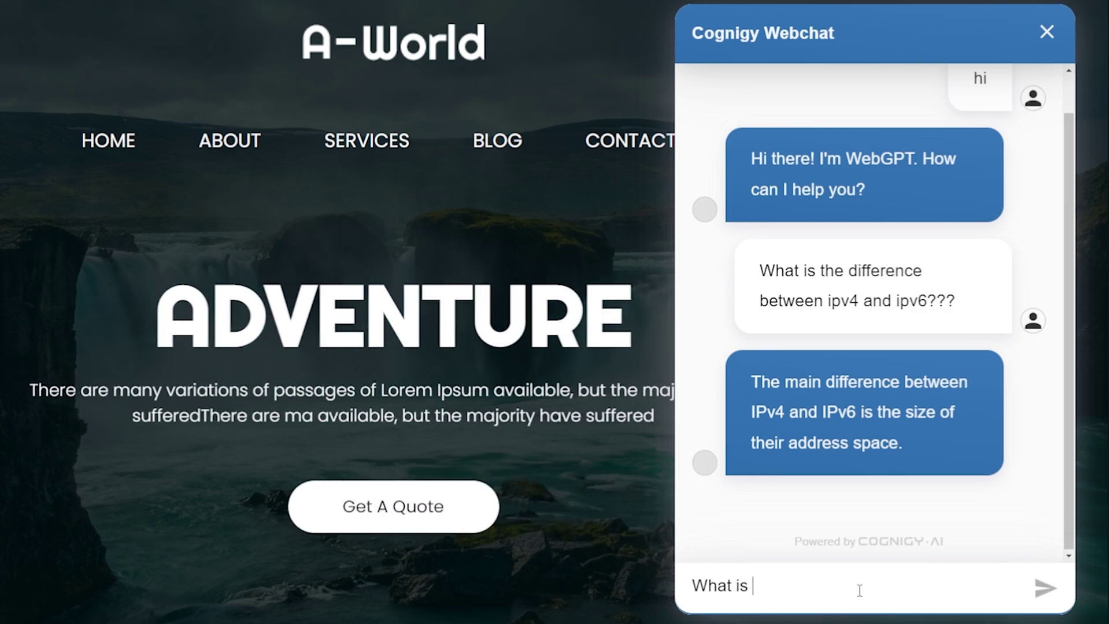
{"action": "key", "text": "Return"}
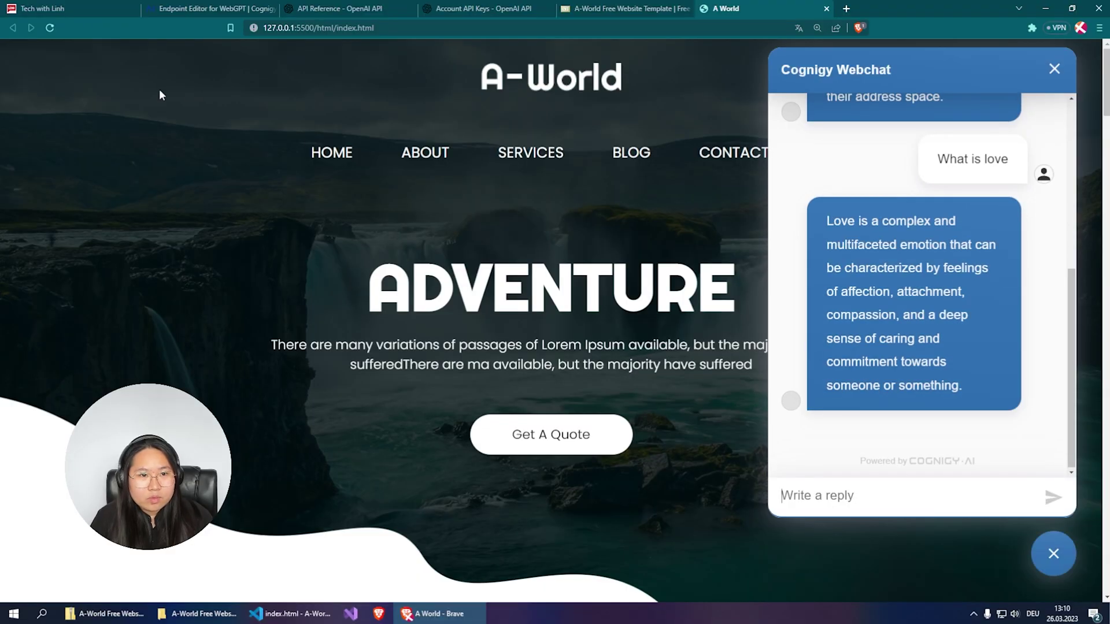
Change the Webchat Layout colour scheme from blue to a deep, saturated magenta.
{"action": "left_click", "coordinate": [211, 8]}
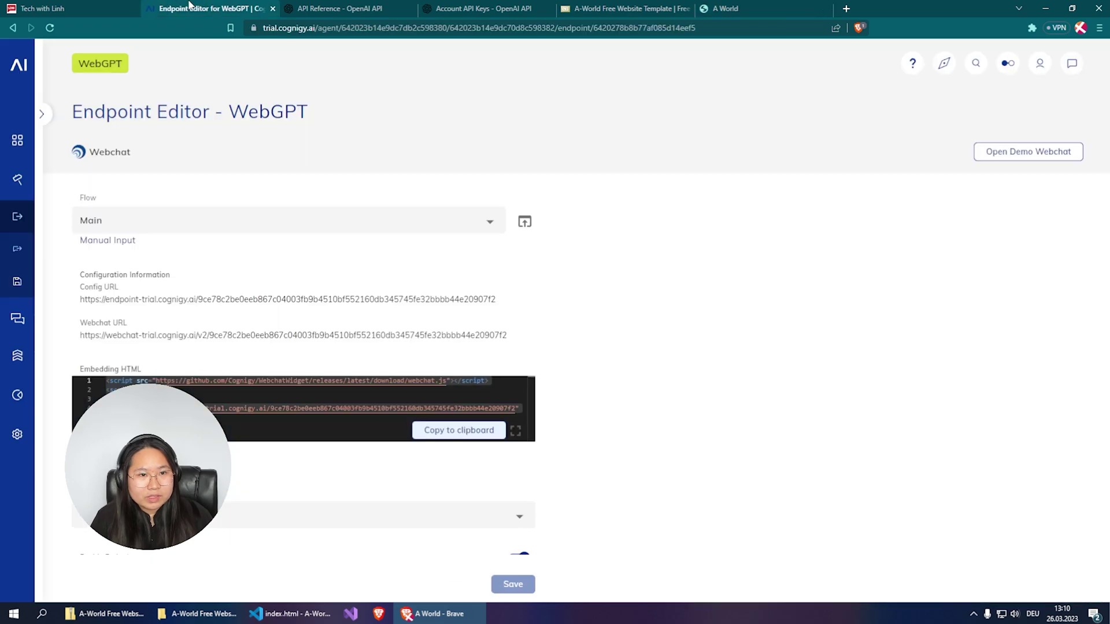
{"action": "scroll", "coordinate": [674, 407], "scroll_direction": "down", "scroll_amount": 2}
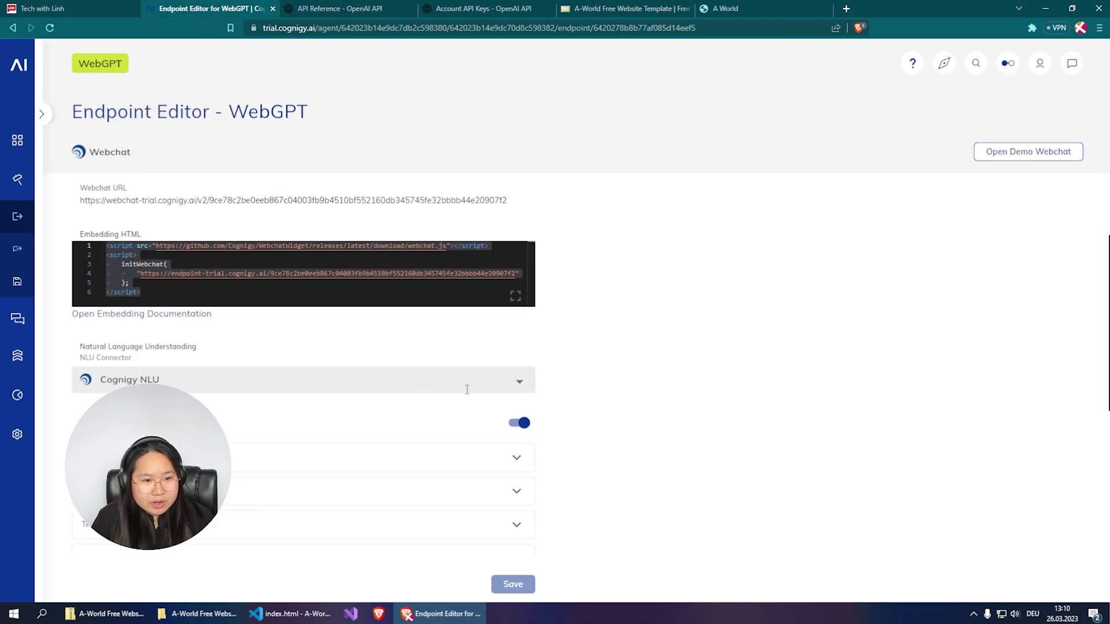
{"action": "scroll", "coordinate": [191, 358], "scroll_direction": "down", "scroll_amount": 2}
{"action": "left_click", "coordinate": [168, 321]}
{"action": "scroll", "coordinate": [300, 355], "scroll_direction": "down", "scroll_amount": 2}
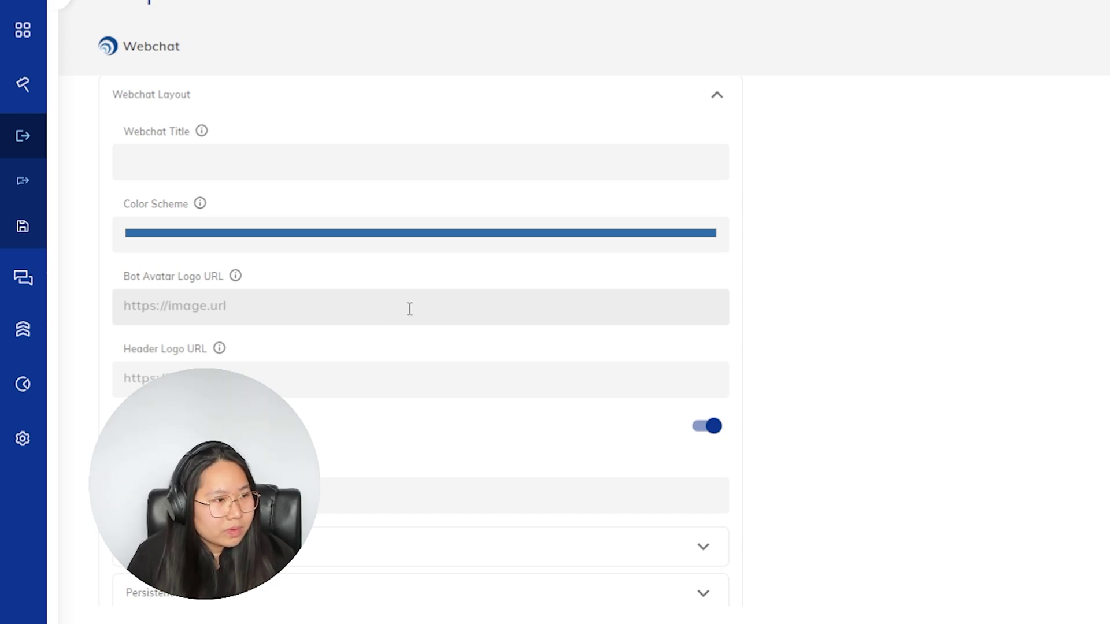
{"action": "left_click", "coordinate": [522, 241]}
{"action": "left_click_drag", "start_coordinate": [237, 376], "coordinate": [205, 377]}
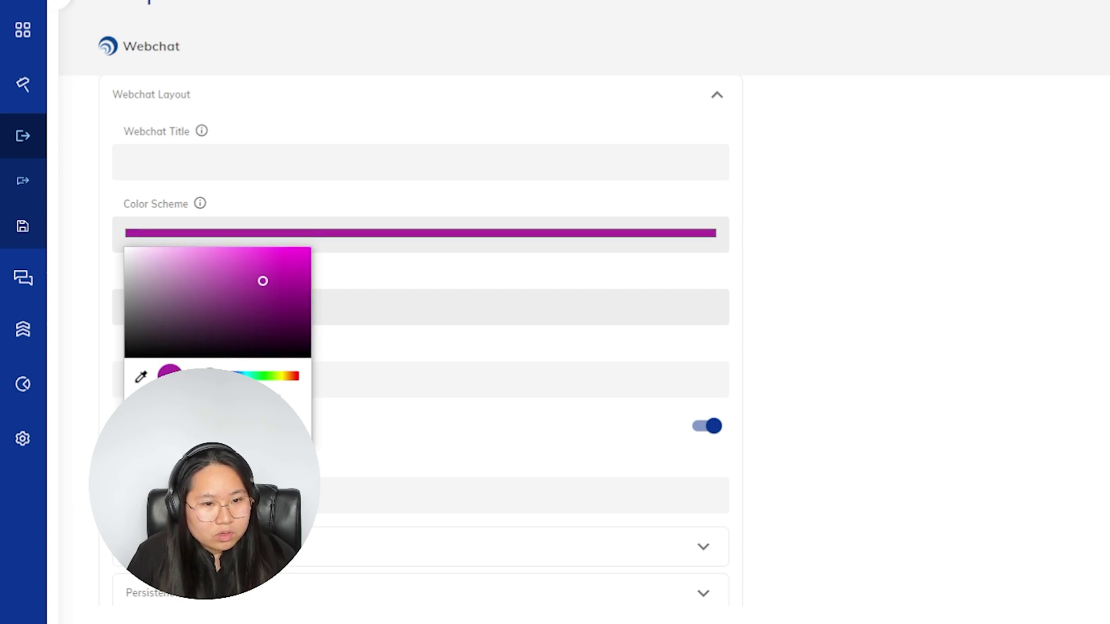
{"action": "left_click", "coordinate": [285, 280]}
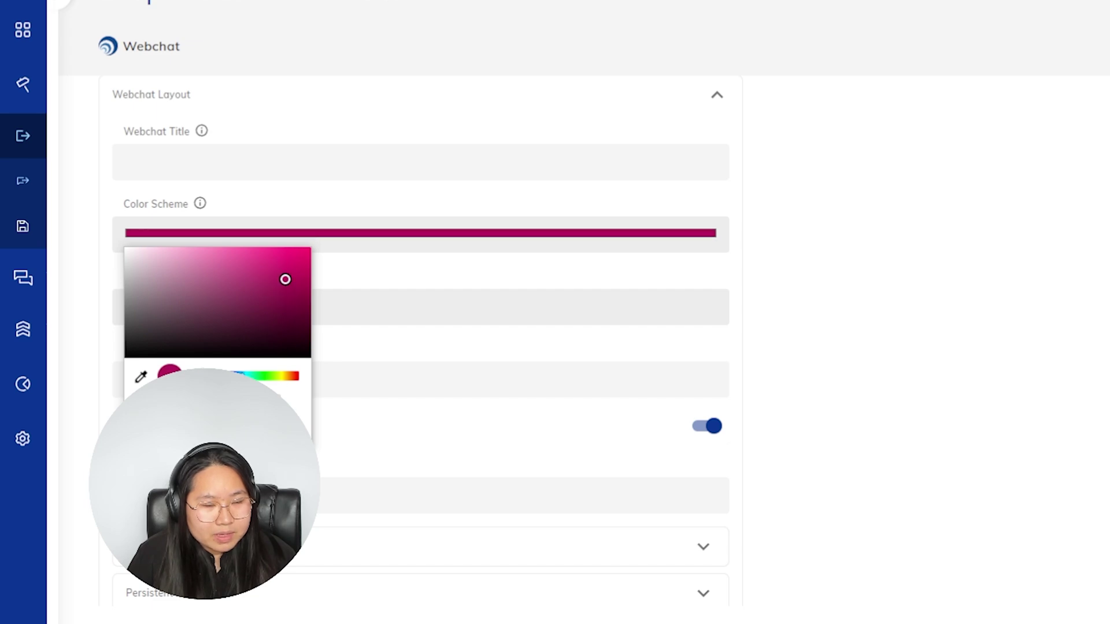
{"action": "left_click", "coordinate": [592, 381]}
Replace the 'Write a reply' input placeholder with 'Ask me literally anything'.
{"action": "scroll", "coordinate": [466, 431], "scroll_direction": "down", "scroll_amount": 5}
{"action": "scroll", "coordinate": [253, 305], "scroll_direction": "up", "scroll_amount": 2}
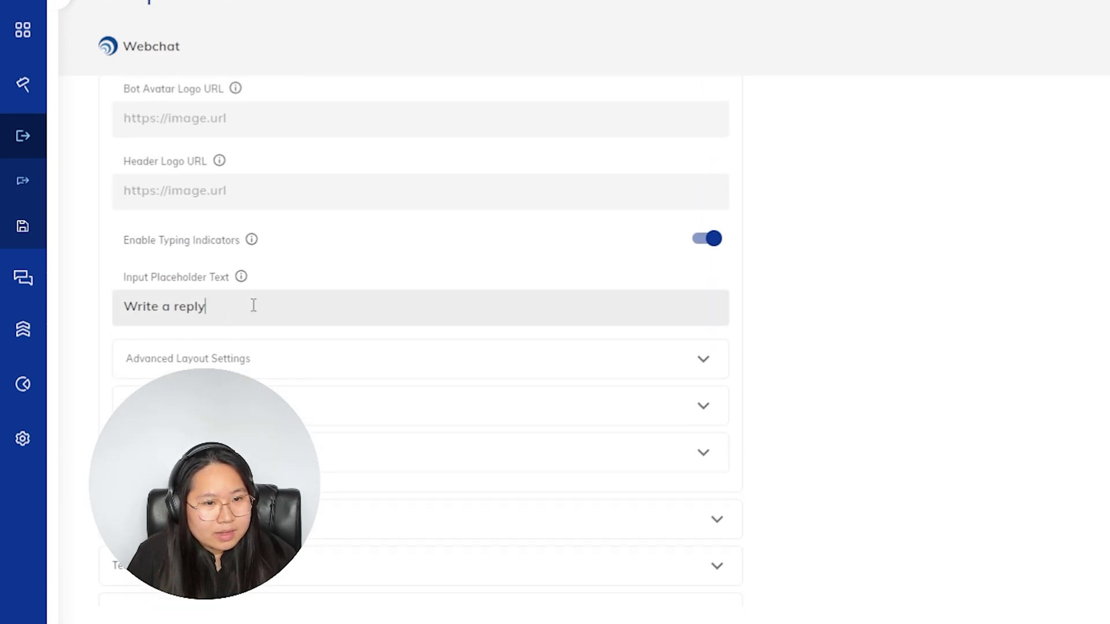
{"action": "triple_click", "coordinate": [225, 308]}
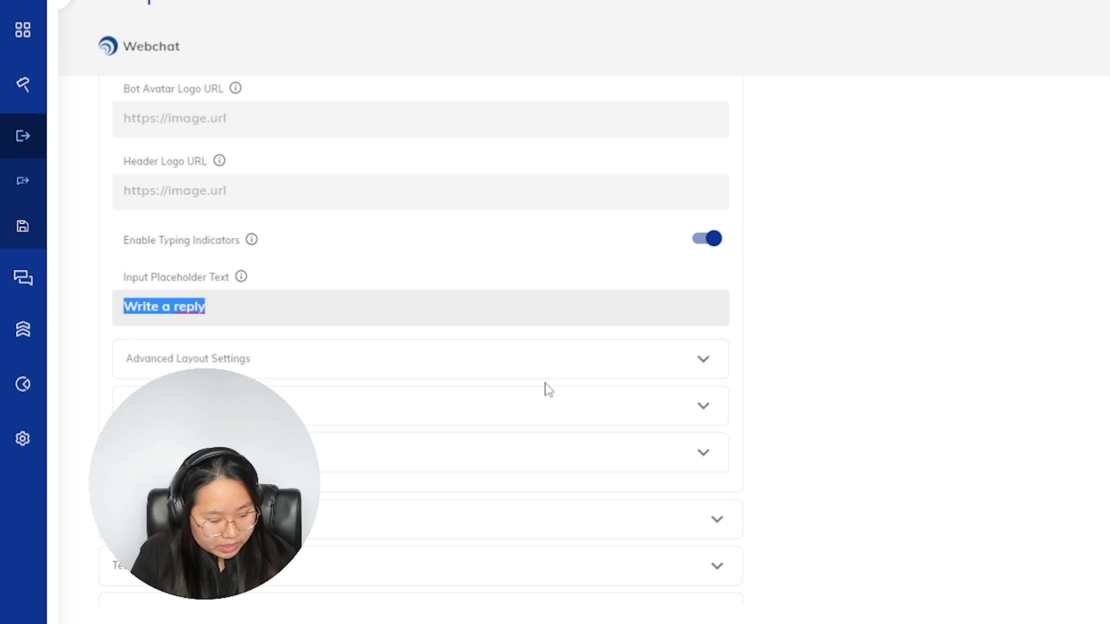
{"action": "type", "text": "Ask"}
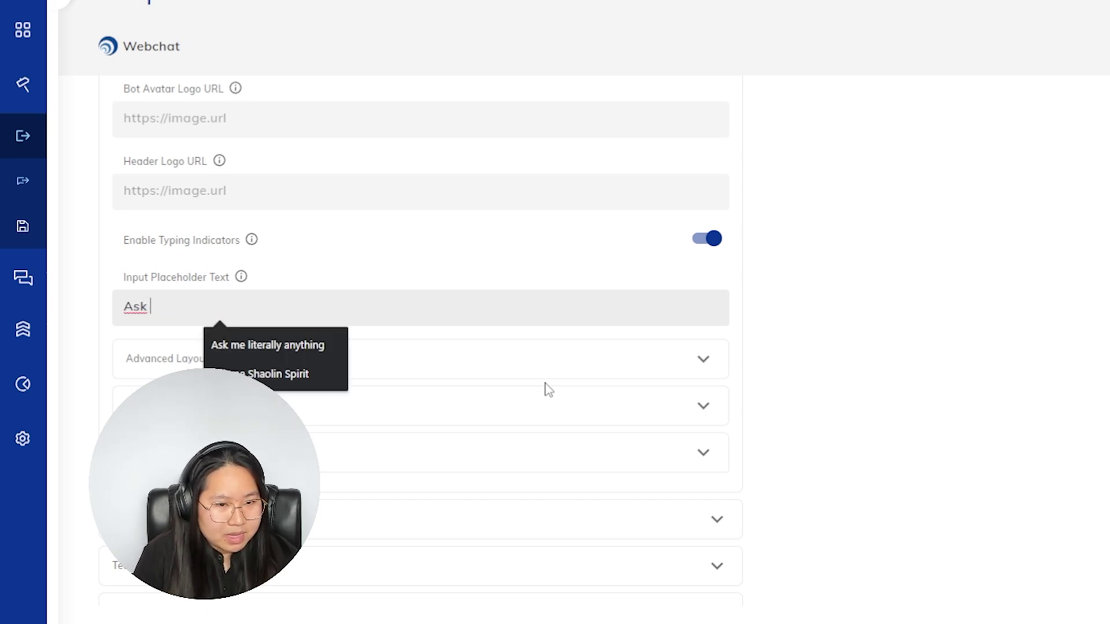
{"action": "left_click", "coordinate": [328, 347]}
{"action": "scroll", "coordinate": [347, 416], "scroll_direction": "down", "scroll_amount": 3}
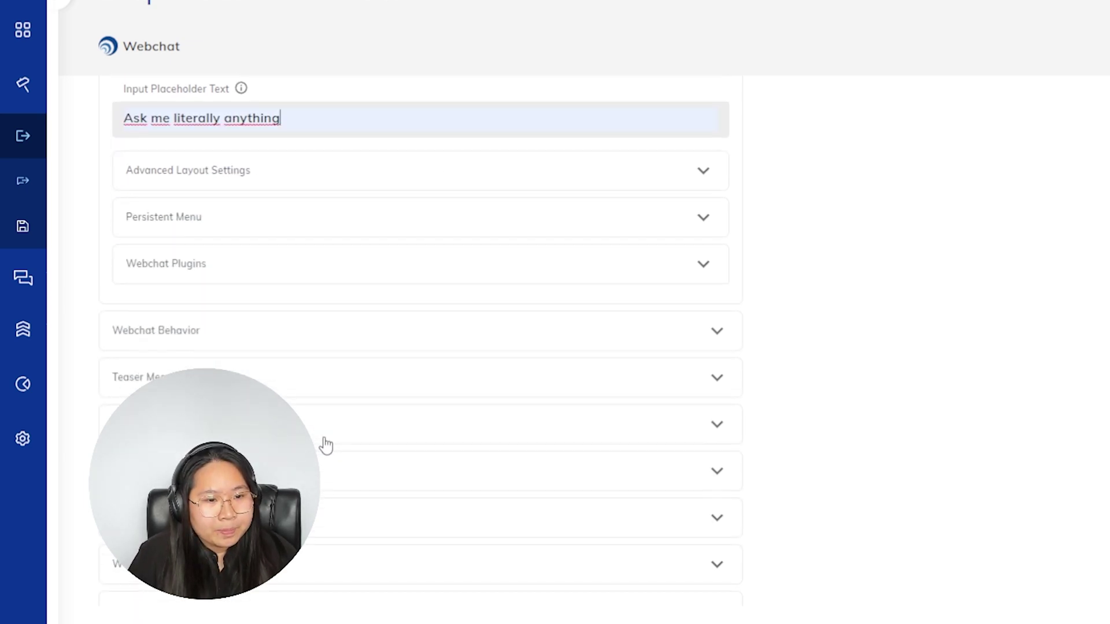
{"action": "left_click", "coordinate": [234, 159]}
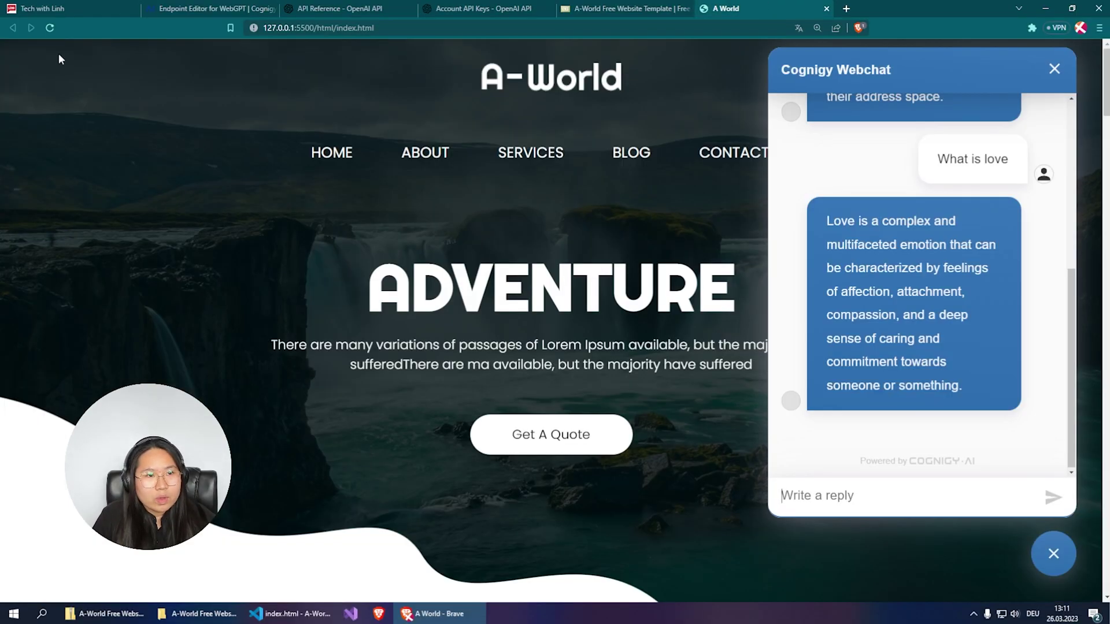
Reload the A-World page, reopen the webchat and send 'hi' to get WebGPT's greeting.
{"action": "left_click", "coordinate": [50, 27]}
{"action": "left_click", "coordinate": [1049, 549]}
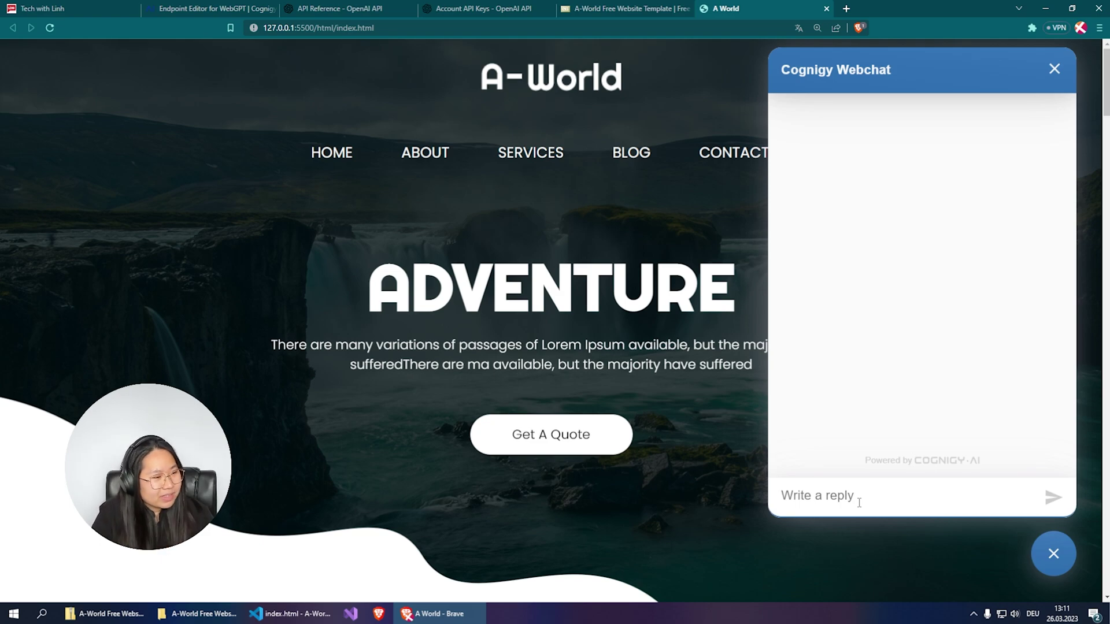
{"action": "type", "text": "hi"}
{"action": "key", "text": "Return"}
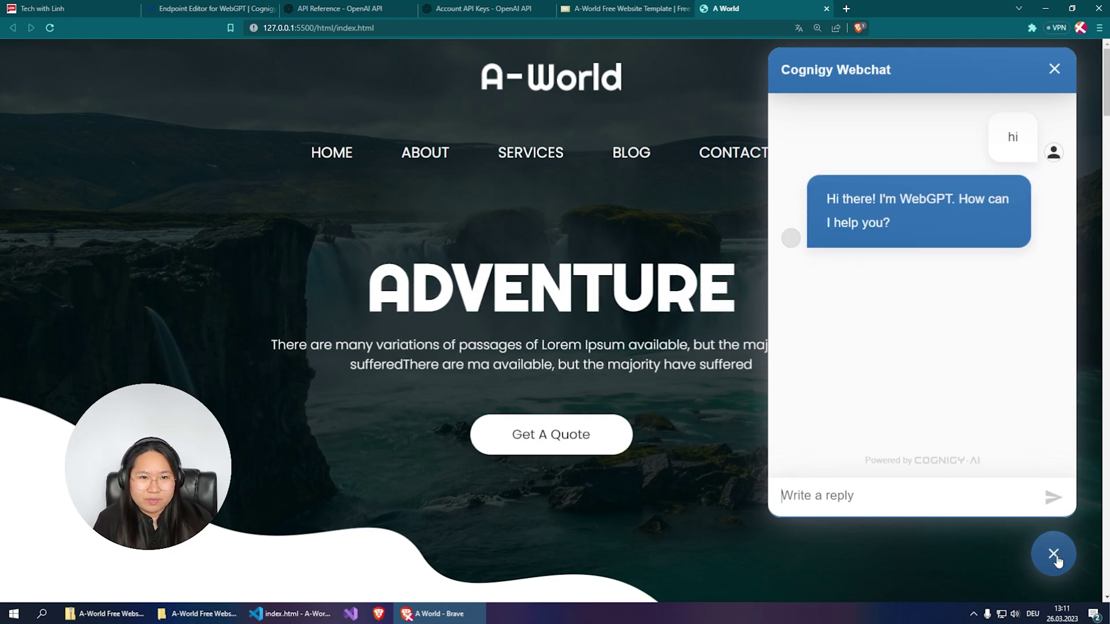
{"action": "left_click", "coordinate": [220, 11]}
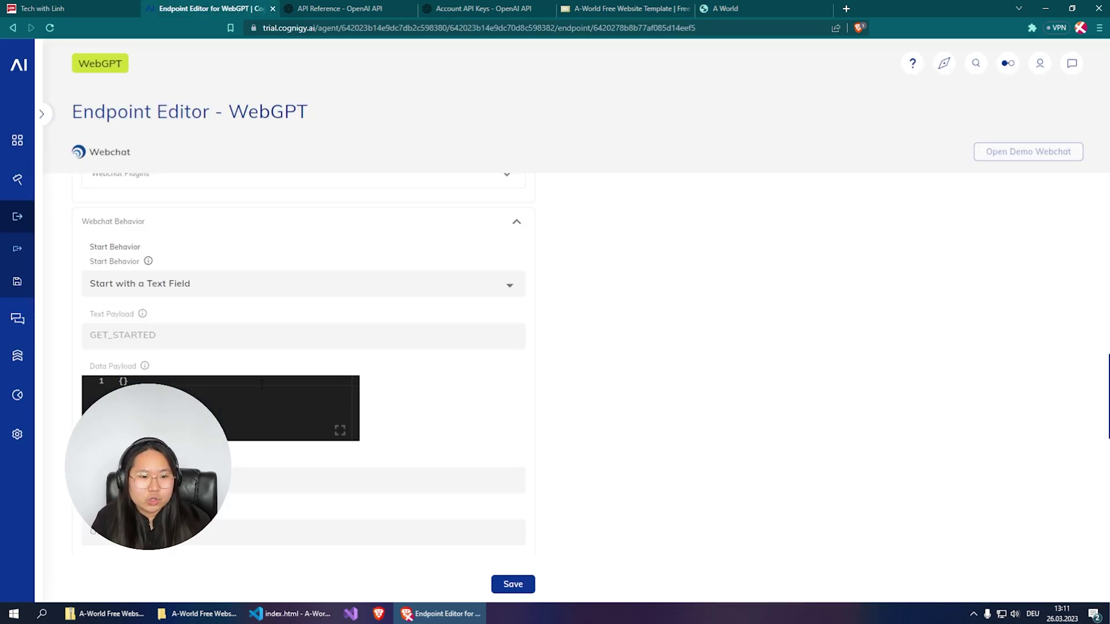
Set Start Behavior to 'Auto Send a Message to the Bot', save the endpoint, and reload A-World.
{"action": "left_click", "coordinate": [255, 282]}
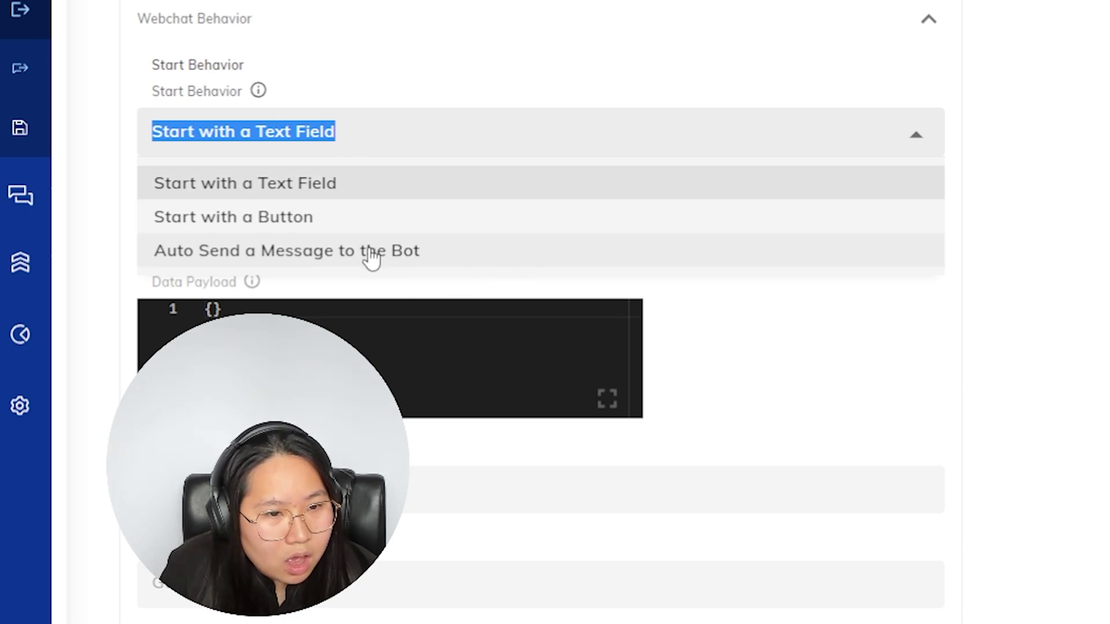
{"action": "left_click", "coordinate": [495, 252]}
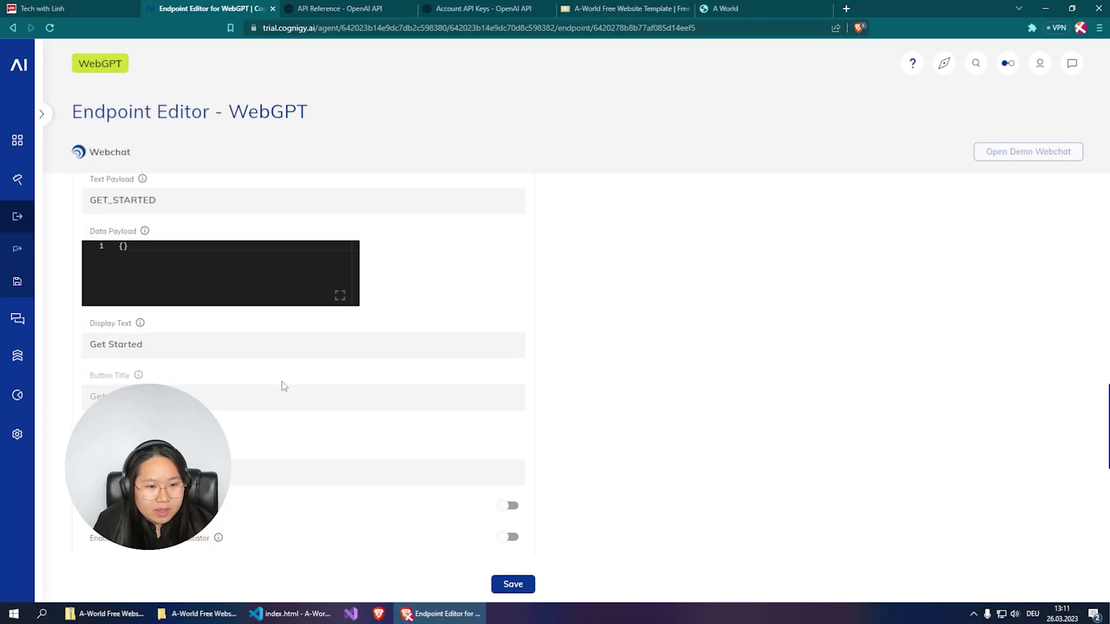
{"action": "scroll", "coordinate": [508, 312], "scroll_direction": "down", "scroll_amount": 3}
{"action": "left_click", "coordinate": [513, 585]}
{"action": "scroll", "coordinate": [532, 364], "scroll_direction": "up", "scroll_amount": 5}
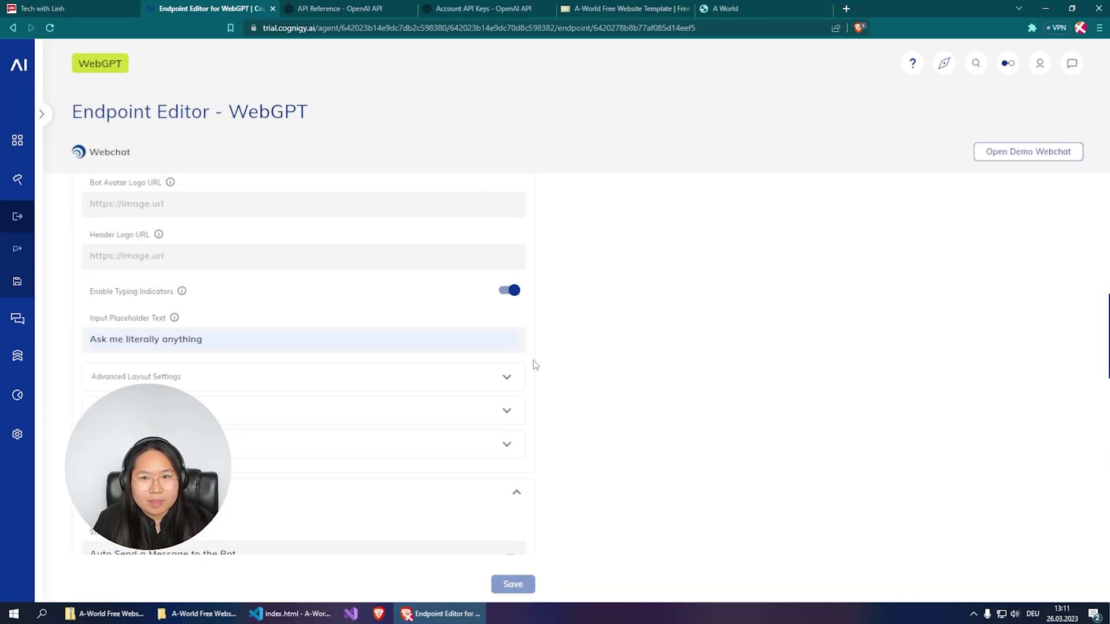
{"action": "left_click", "coordinate": [713, 11]}
{"action": "left_click", "coordinate": [50, 27]}
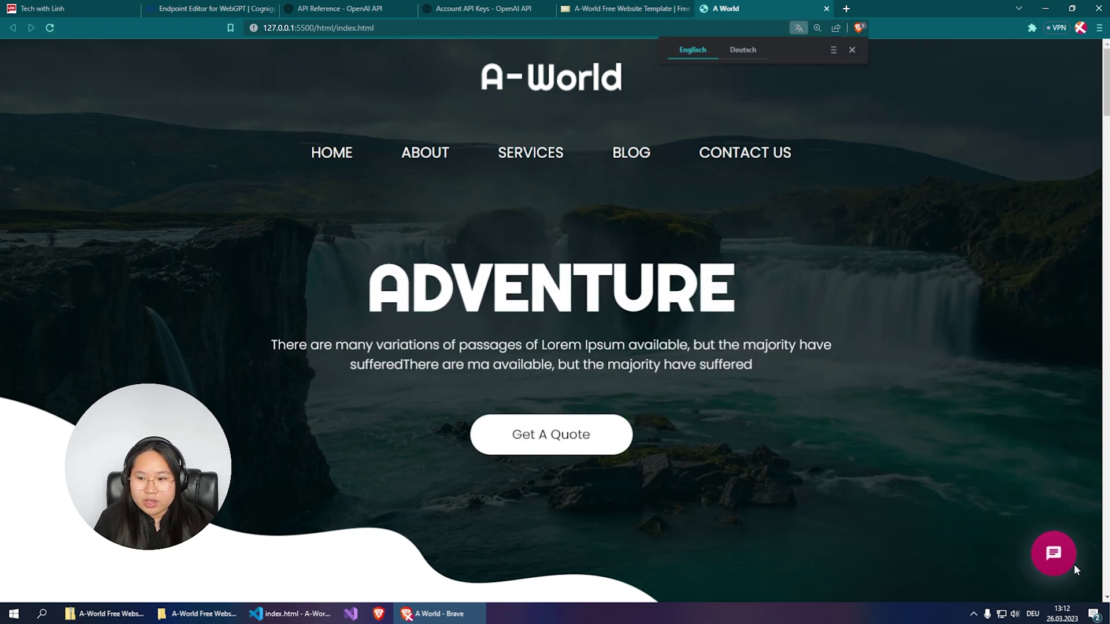
Open the pink webchat and check the auto-sent 'Get Started' message and WebGPT's greeting.
{"action": "left_click", "coordinate": [1052, 555]}
{"action": "left_click_drag", "start_coordinate": [1019, 138], "coordinate": [953, 138]}
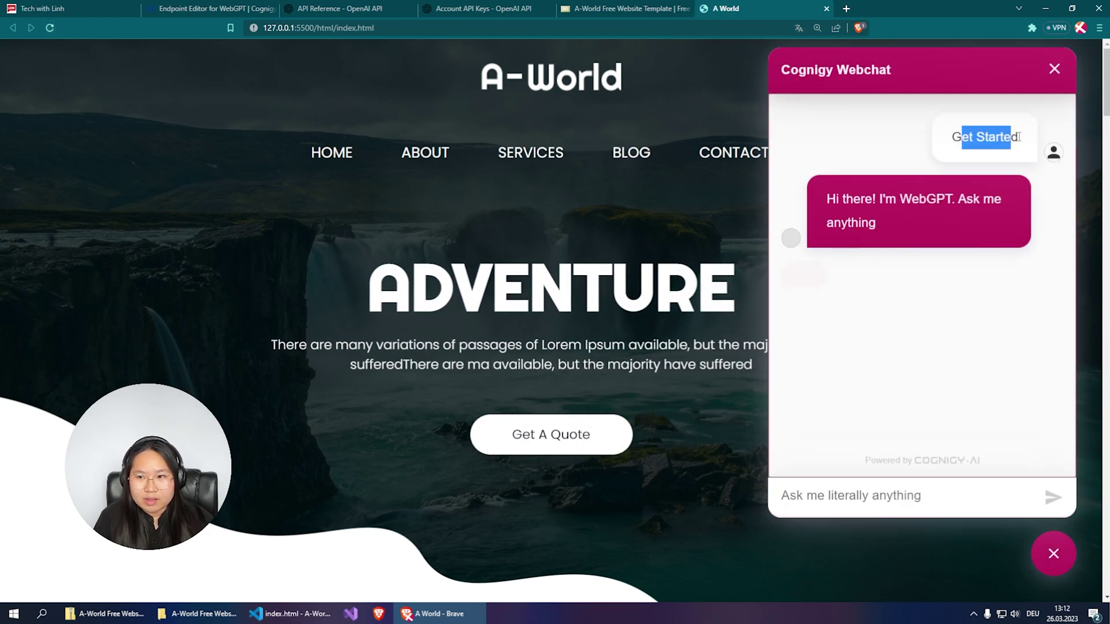
{"action": "left_click", "coordinate": [981, 137]}
{"action": "left_click_drag", "start_coordinate": [876, 224], "coordinate": [834, 176]}
{"action": "left_click", "coordinate": [899, 309]}
{"action": "scroll", "coordinate": [899, 309], "scroll_direction": "right", "scroll_amount": 5}
{"action": "scroll", "coordinate": [899, 478], "scroll_direction": "left", "scroll_amount": 5}
{"action": "scroll", "coordinate": [1049, 555], "scroll_direction": "down", "scroll_amount": 6}
{"action": "left_click", "coordinate": [1051, 554]}
{"action": "scroll", "coordinate": [1050, 554], "scroll_direction": "down", "scroll_amount": 8}
{"action": "left_click", "coordinate": [1052, 553]}
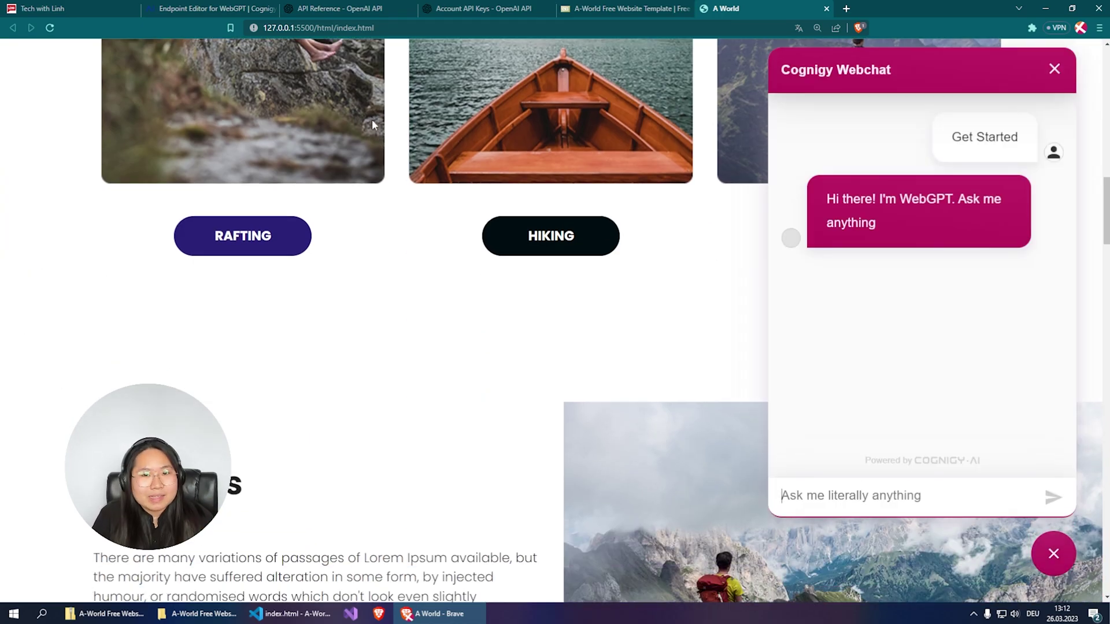
{"action": "left_click", "coordinate": [226, 9]}
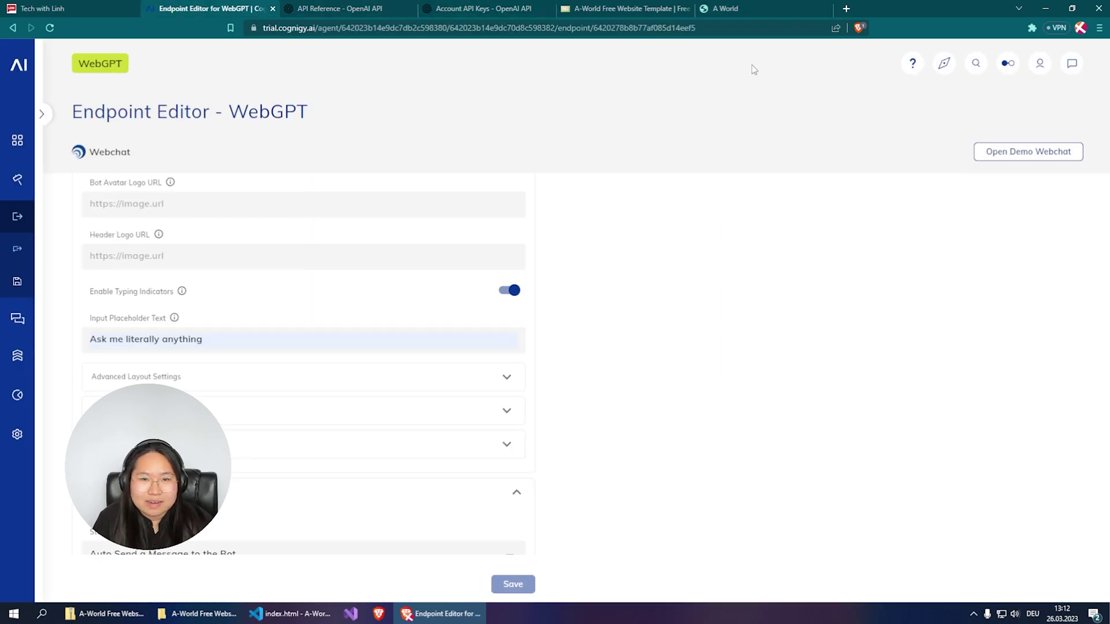
Bring the embedding HTML snippet back into view, then go to the Tech with Linh site.
{"action": "scroll", "coordinate": [334, 332], "scroll_direction": "up", "scroll_amount": 6}
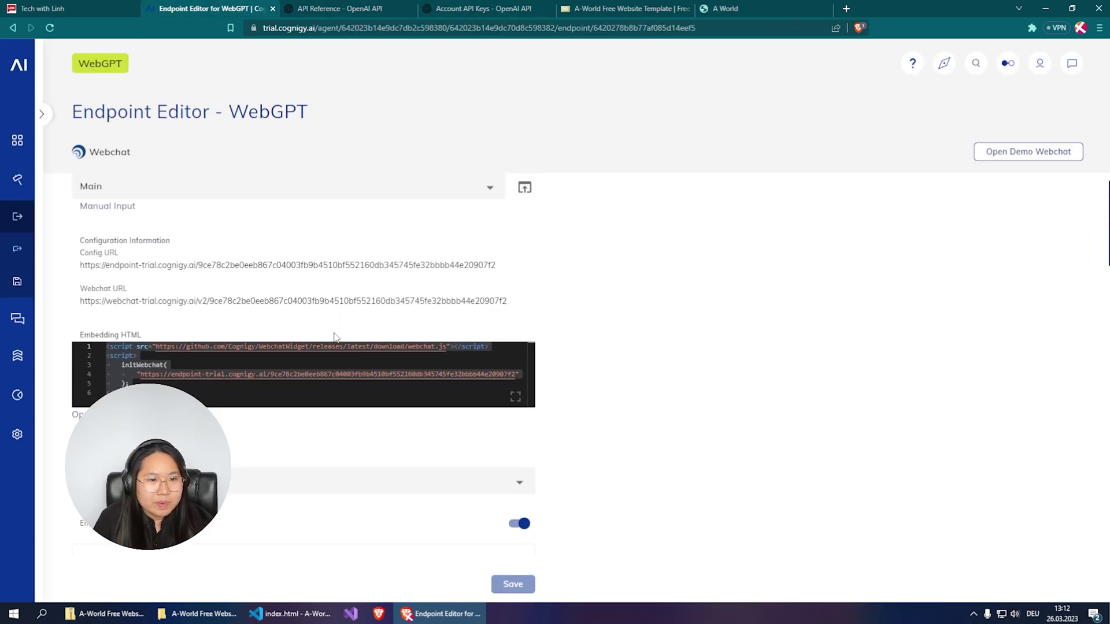
{"action": "scroll", "coordinate": [609, 329], "scroll_direction": "up", "scroll_amount": 3}
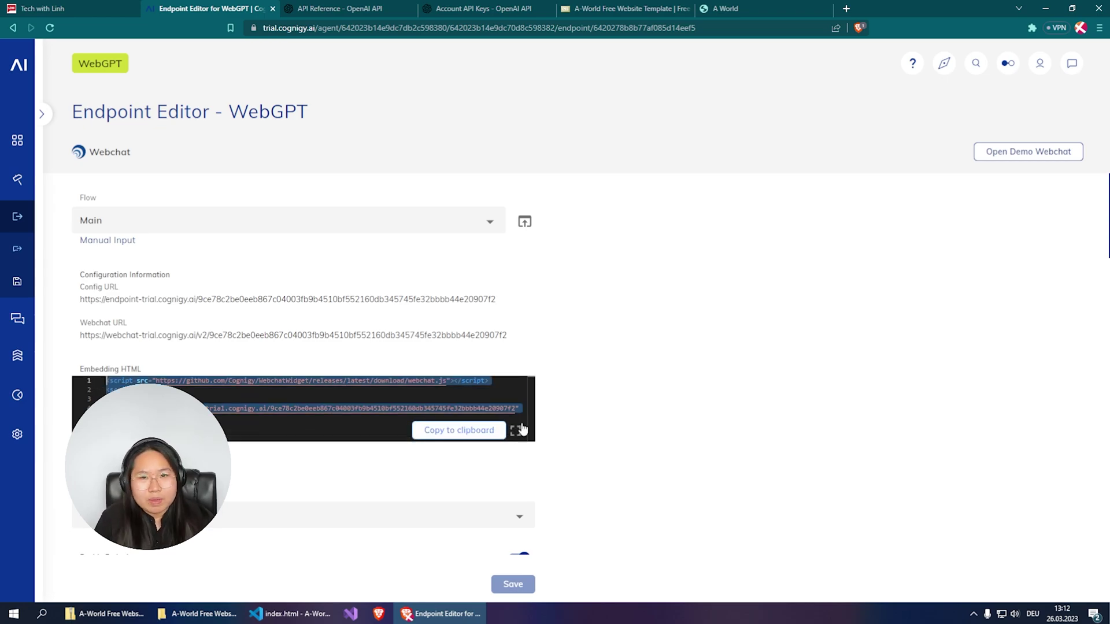
{"action": "left_click", "coordinate": [79, 7]}
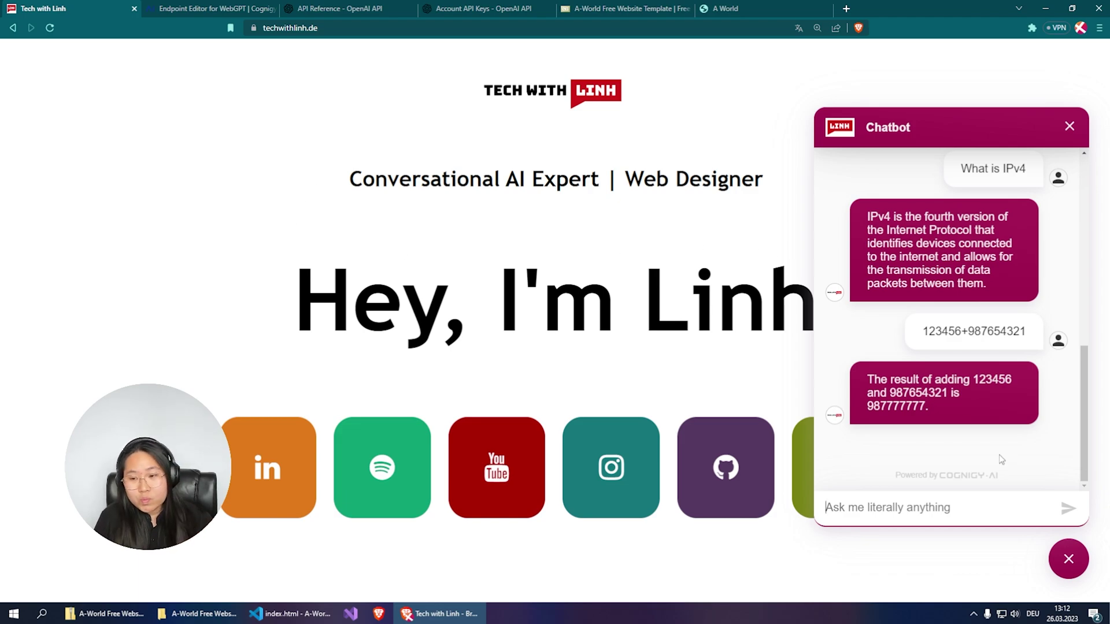
Close the chatbot panel on the Tech with Linh homepage.
{"action": "left_click", "coordinate": [1069, 559]}
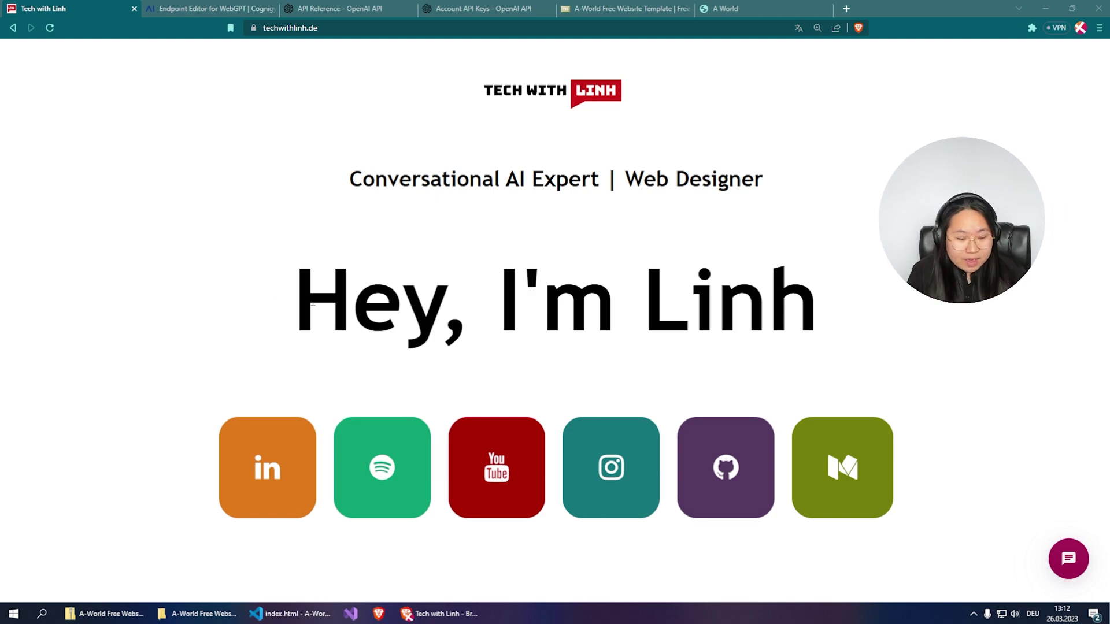
{"action": "left_click", "coordinate": [204, 241]}
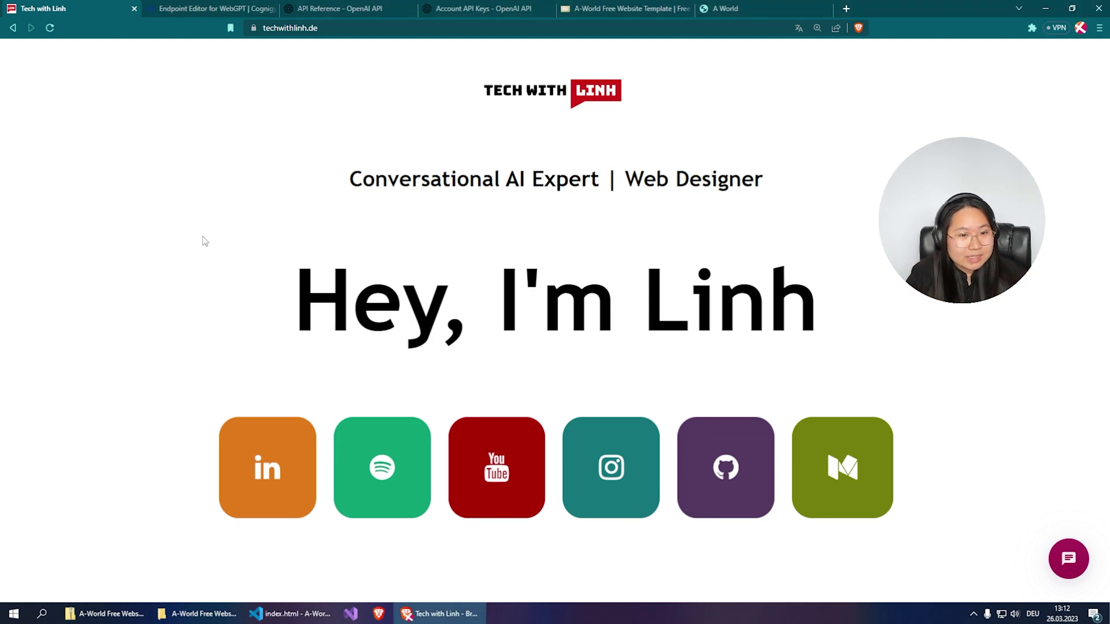